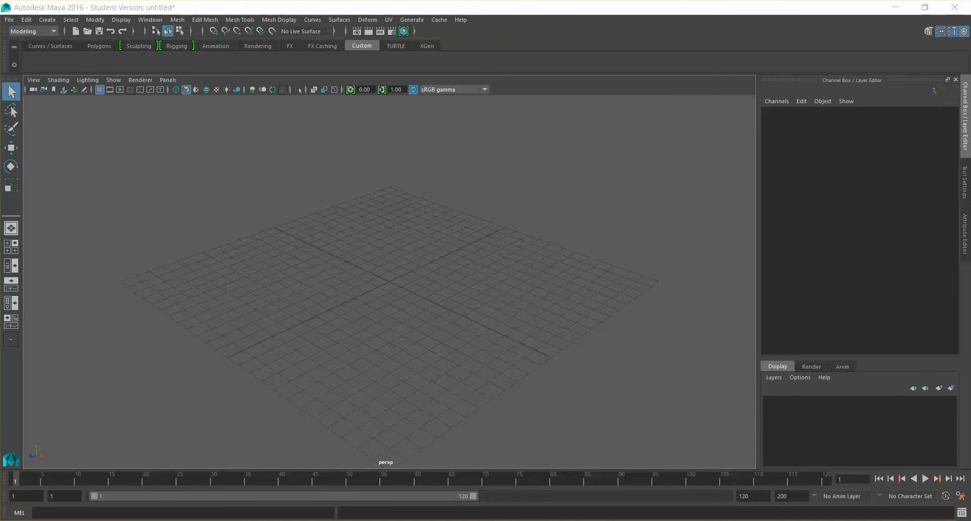
# Step: Switch to Photoshop and rotate the scanned character sheet 90° counter-clockwise so the figures stand upright
pyautogui.click(483, 518)
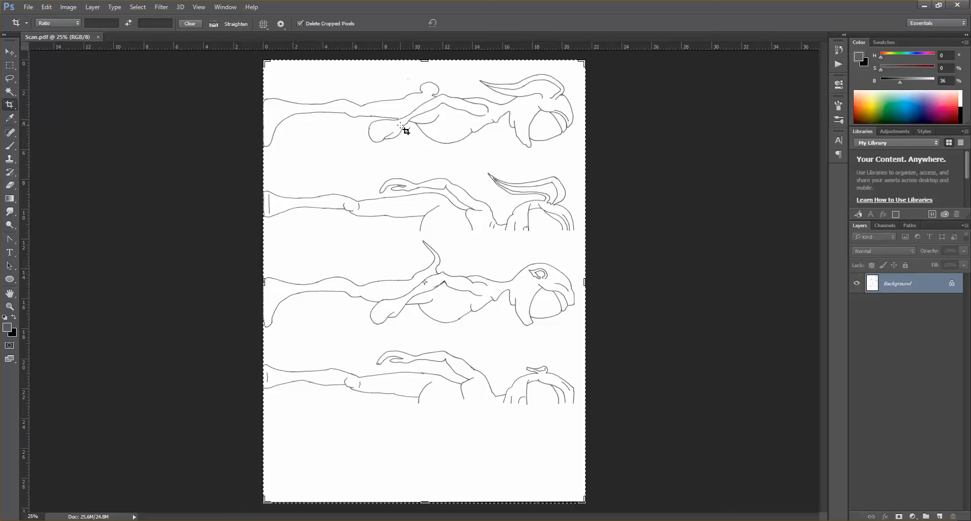
pyautogui.click(71, 9)
pyautogui.moveTo(148, 121)
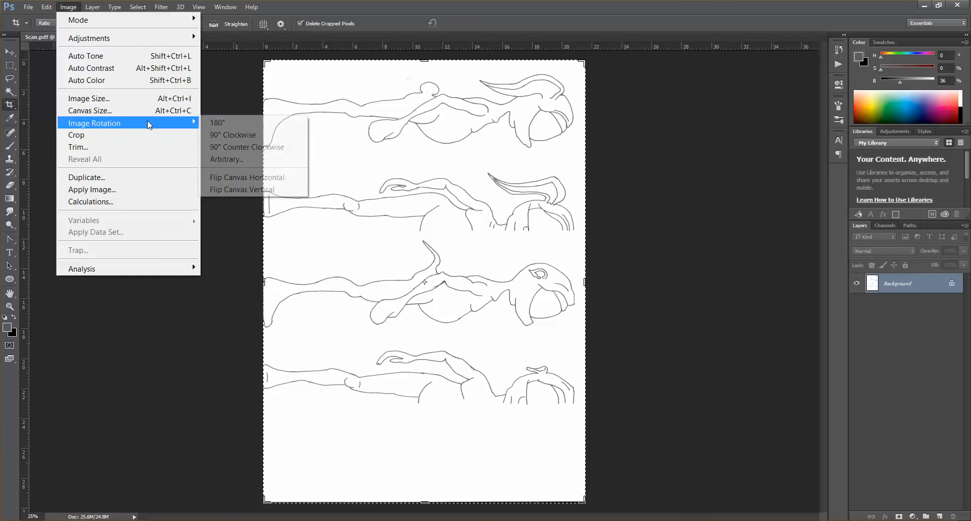
pyautogui.click(295, 151)
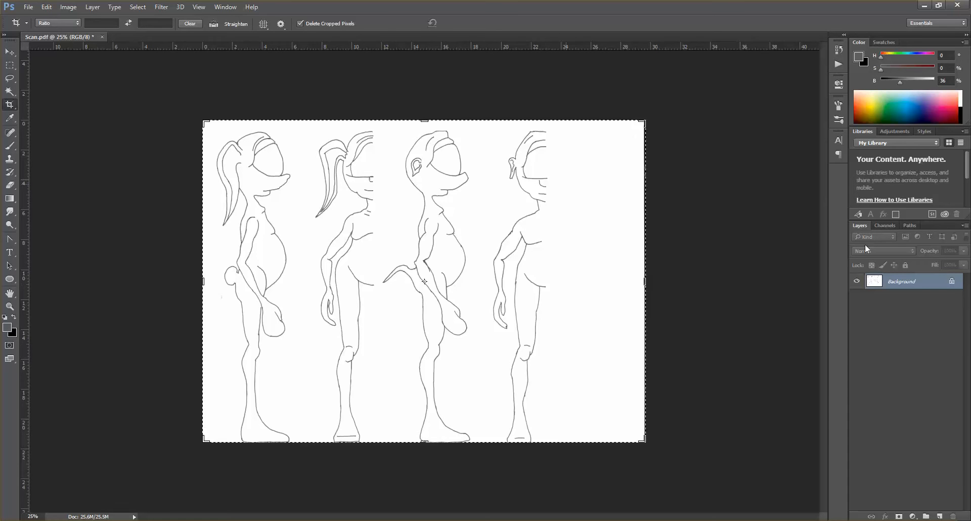
# Step: Convert the Background into the regular layer "Layer 0" and duplicate it twice
pyautogui.doubleClick(942, 285)
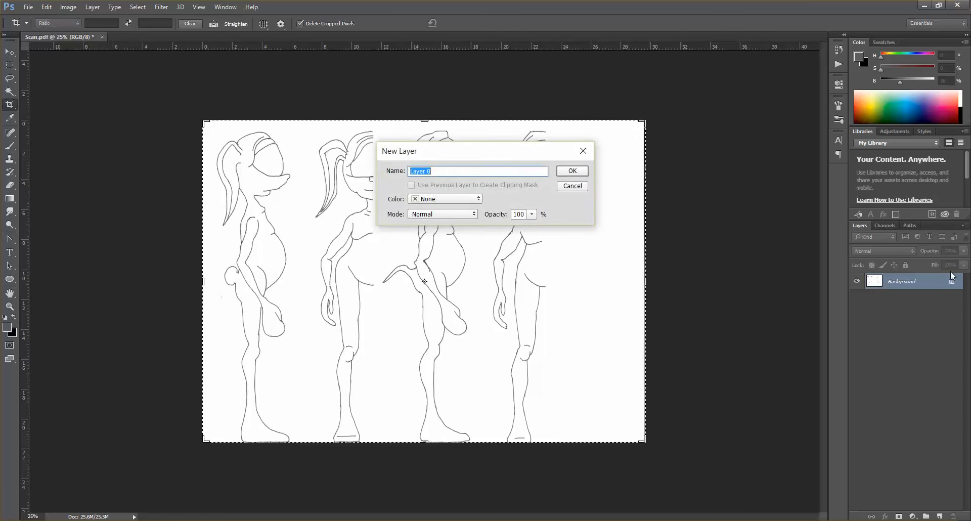
pyautogui.press('Return')
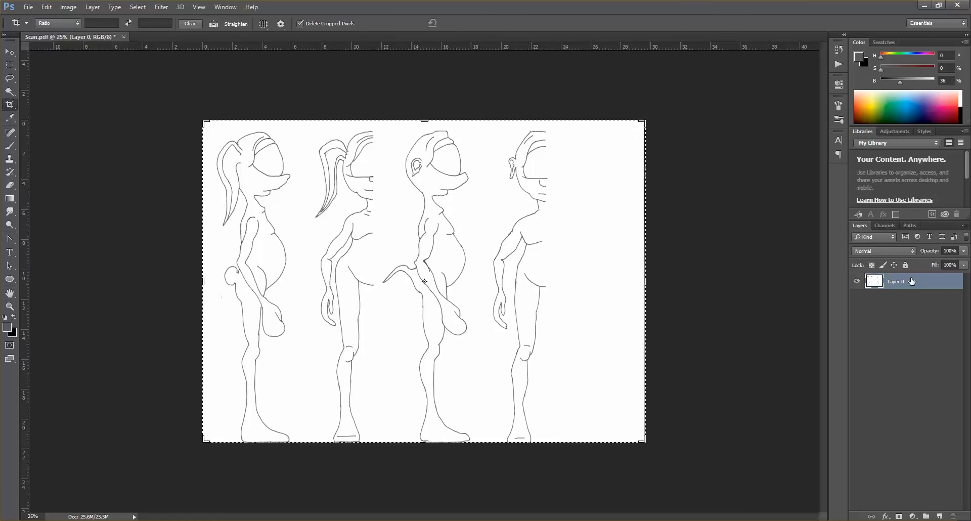
pyautogui.moveTo(911, 283); pyautogui.dragTo(938, 516)
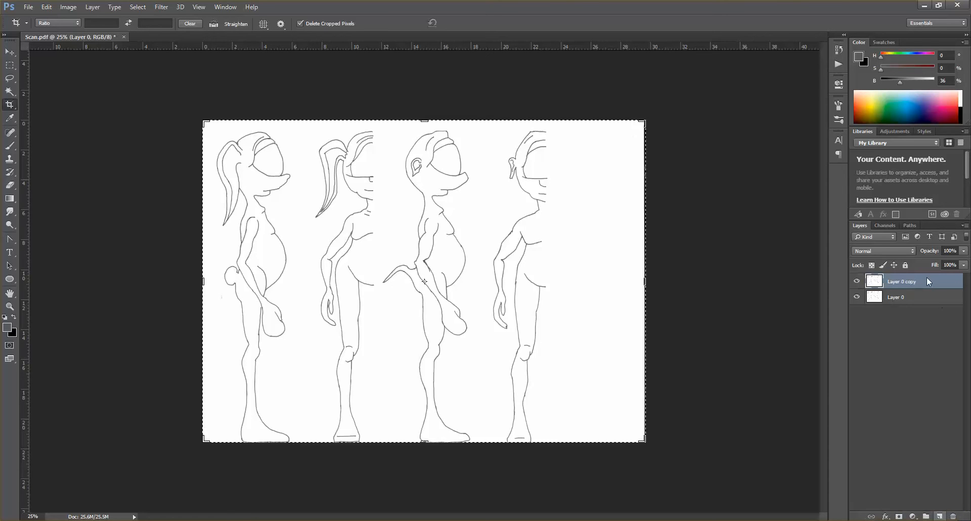
pyautogui.moveTo(914, 283); pyautogui.dragTo(939, 515)
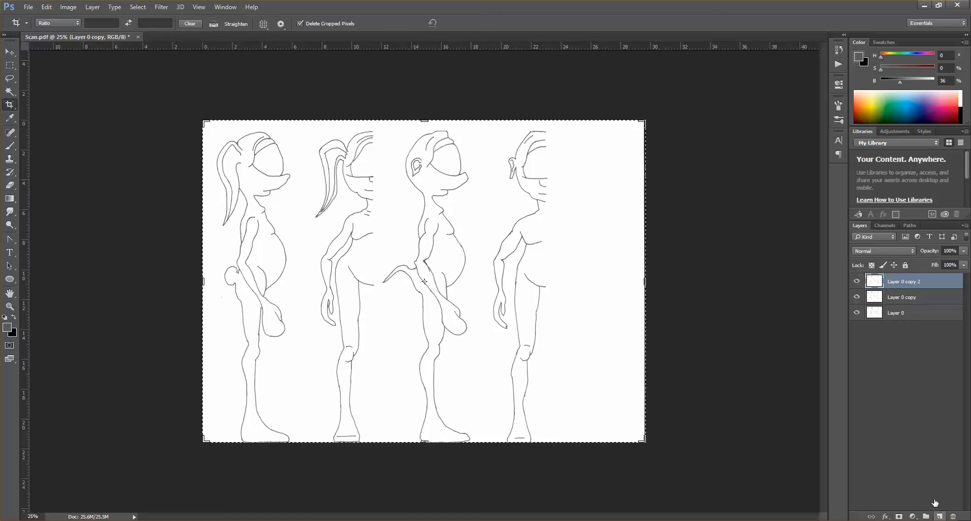
# Step: Lock and hide Layer 0 to keep it as an untouched backup
pyautogui.click(924, 316)
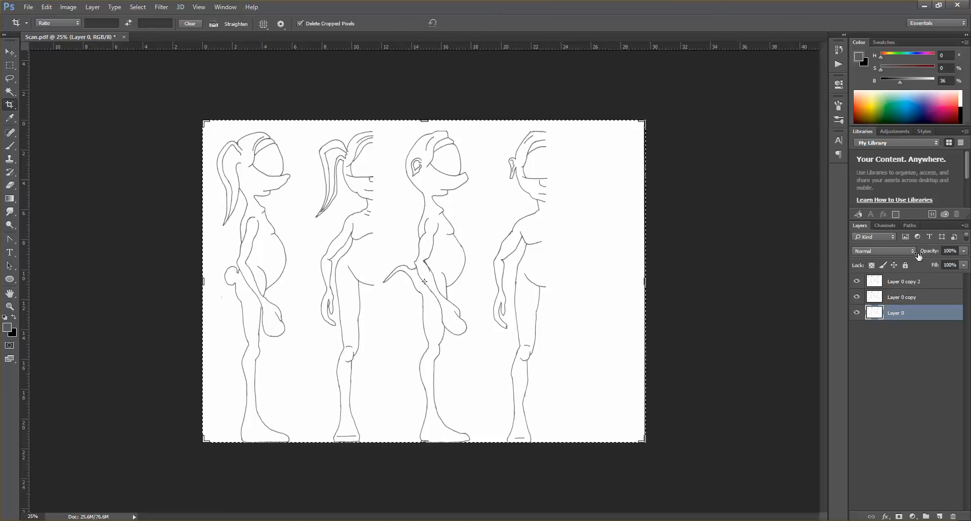
pyautogui.click(905, 265)
pyautogui.click(857, 313)
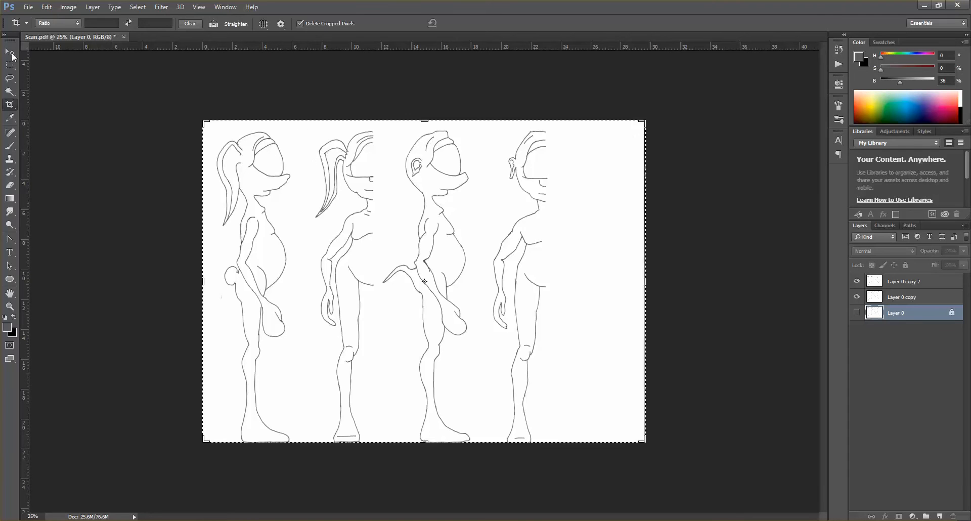
# Step: Make a full-height rectangular selection around the two figures without ponytails and hide Layer 0 copy
pyautogui.click(10, 67)
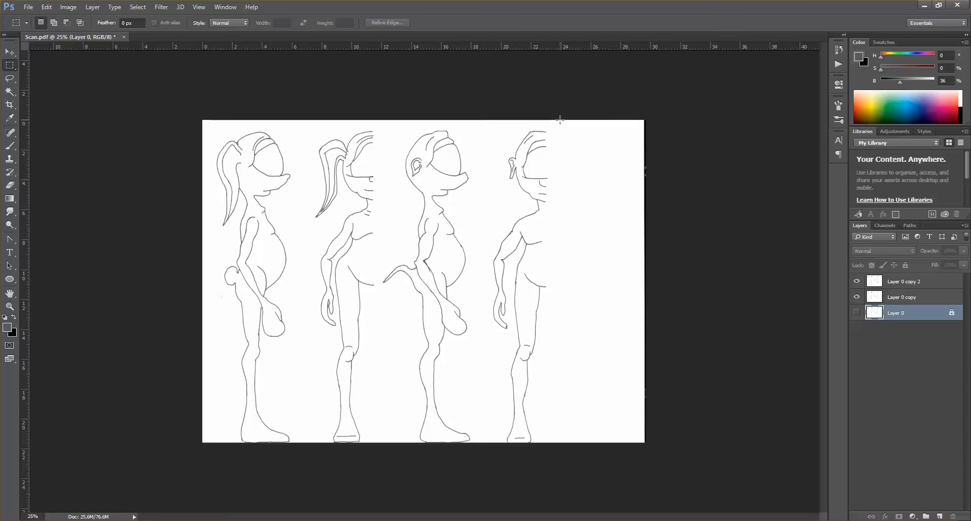
pyautogui.moveTo(548, 120); pyautogui.dragTo(379, 484)
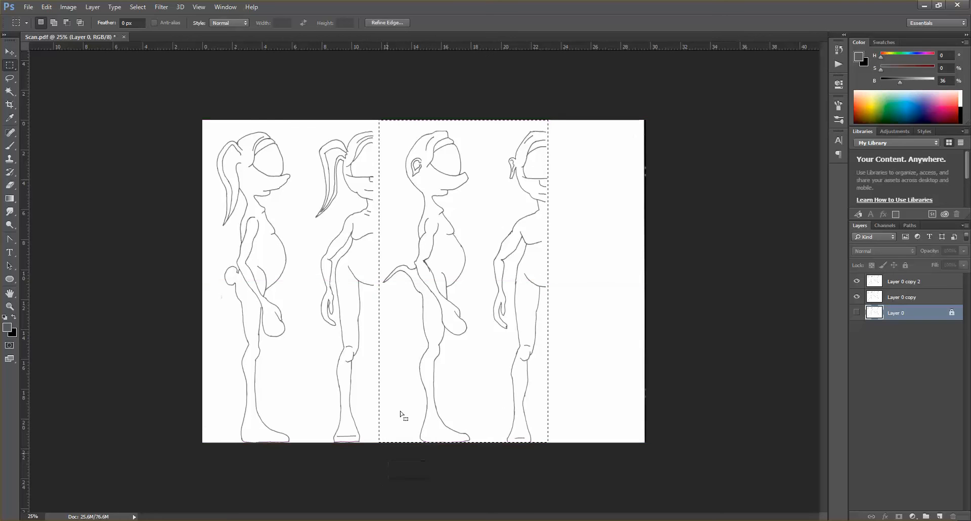
pyautogui.click(856, 297)
# Step: Invert the selection and erase everything outside the two figures without ponytails on Layer 0 copy 2
pyautogui.click(10, 185)
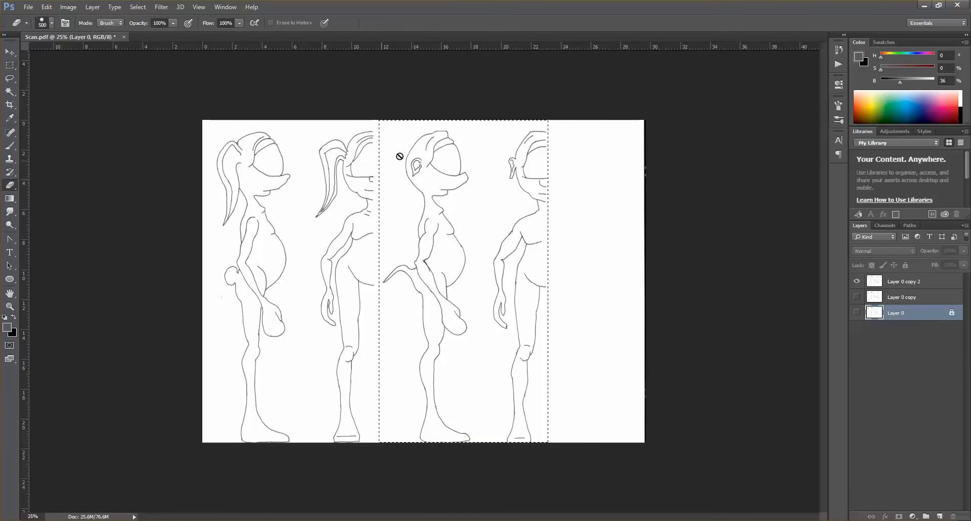
pyautogui.click(910, 281)
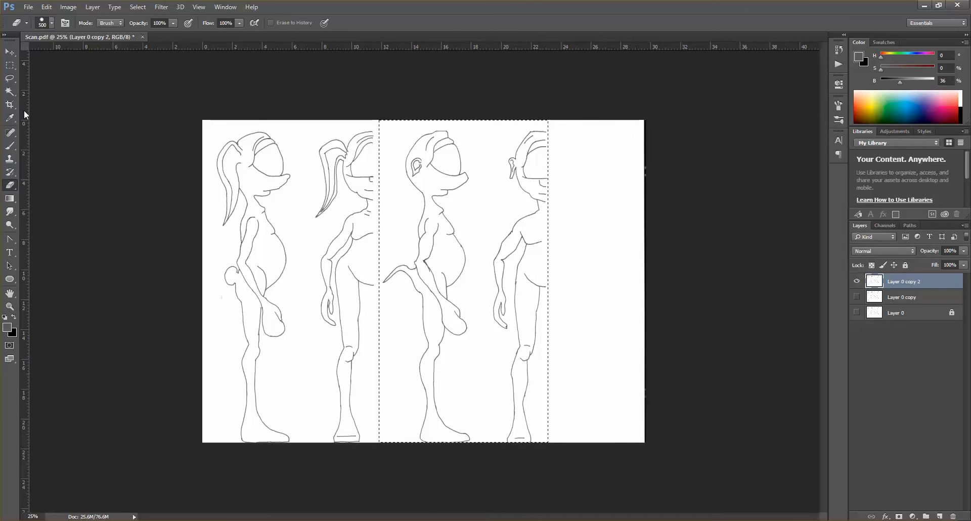
pyautogui.click(137, 9)
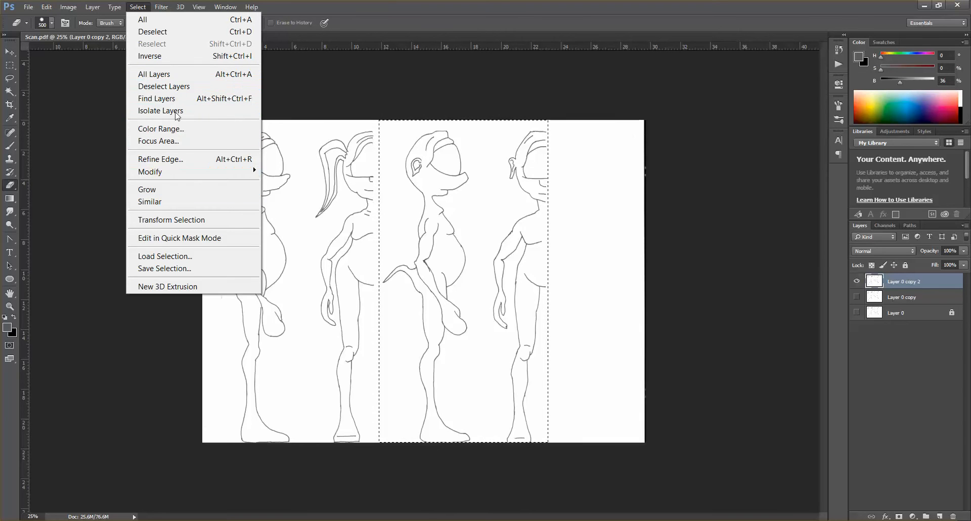
pyautogui.click(178, 57)
pyautogui.moveTo(211, 127)
pyautogui.mouseDown()
pyautogui.moveTo(386, 135)
pyautogui.moveTo(412, 206)
pyautogui.moveTo(233, 232)
pyautogui.moveTo(272, 322)
pyautogui.moveTo(244, 346)
pyautogui.moveTo(272, 389)
pyautogui.mouseUp()
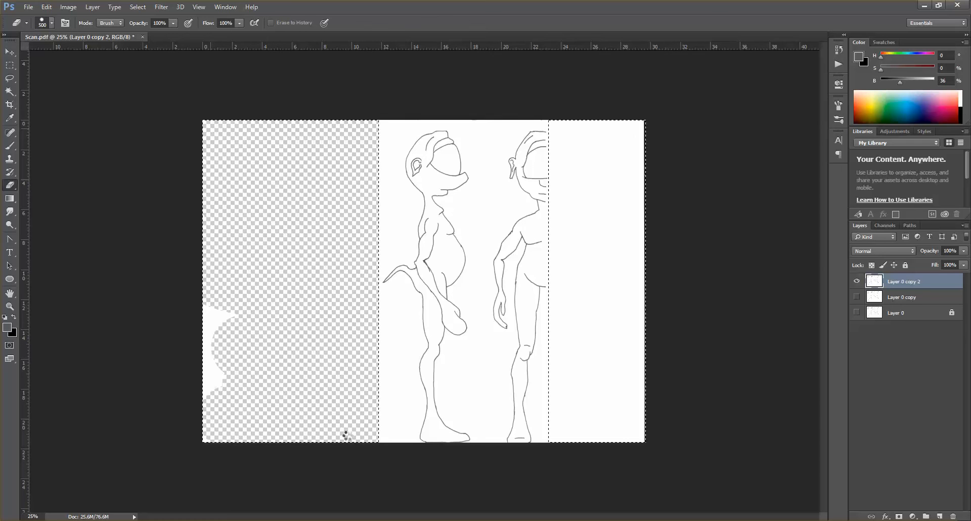
pyautogui.moveTo(219, 319)
pyautogui.mouseDown()
pyautogui.moveTo(217, 417)
pyautogui.moveTo(213, 373)
pyautogui.mouseUp()
pyautogui.moveTo(566, 130)
pyautogui.mouseDown()
pyautogui.moveTo(626, 134)
pyautogui.moveTo(567, 170)
pyautogui.moveTo(531, 174)
pyautogui.moveTo(657, 190)
pyautogui.moveTo(561, 202)
pyautogui.mouseUp()
pyautogui.moveTo(627, 316)
pyautogui.mouseDown()
pyautogui.moveTo(613, 410)
pyautogui.moveTo(674, 384)
pyautogui.moveTo(562, 252)
pyautogui.moveTo(595, 382)
pyautogui.mouseUp()
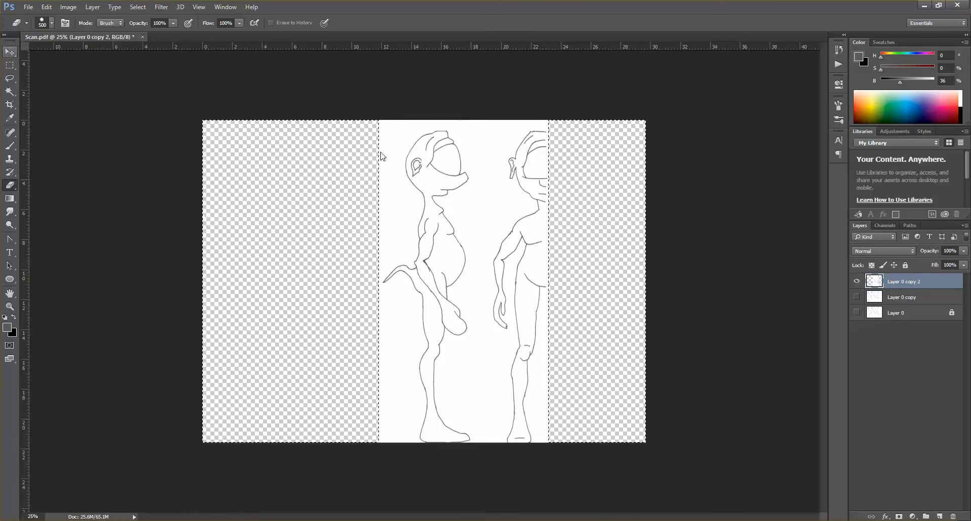
# Step: Duplicate Layer 0 copy 2, move the duplicate to the canvas's left edge beside the original, and clear the selection
pyautogui.press('v')
pyautogui.moveTo(888, 282); pyautogui.dragTo(940, 516)
pyautogui.moveTo(484, 225); pyautogui.dragTo(301, 226)
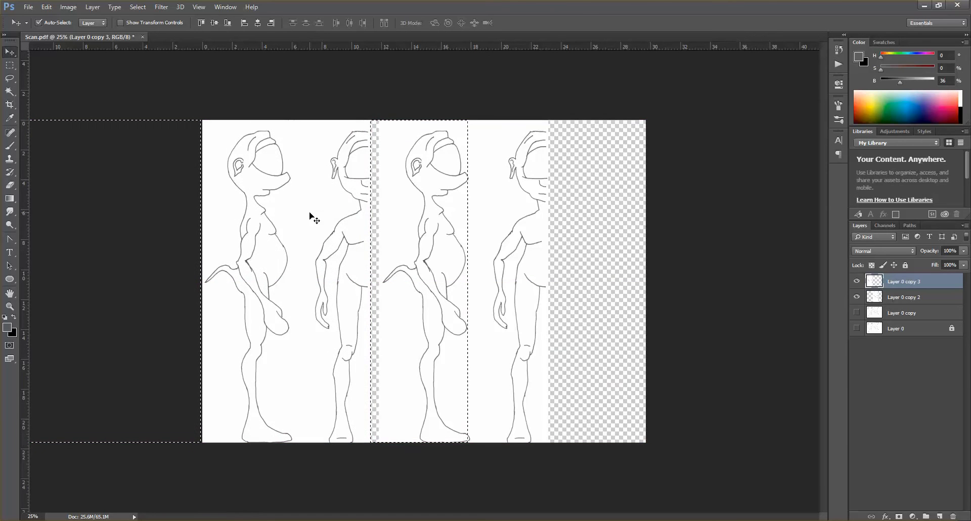
pyautogui.click(545, 234)
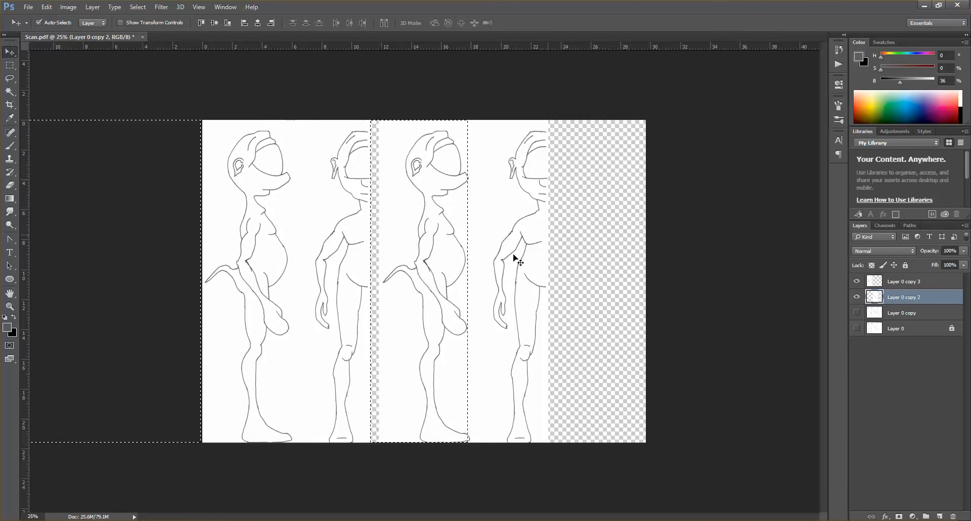
pyautogui.click(578, 262)
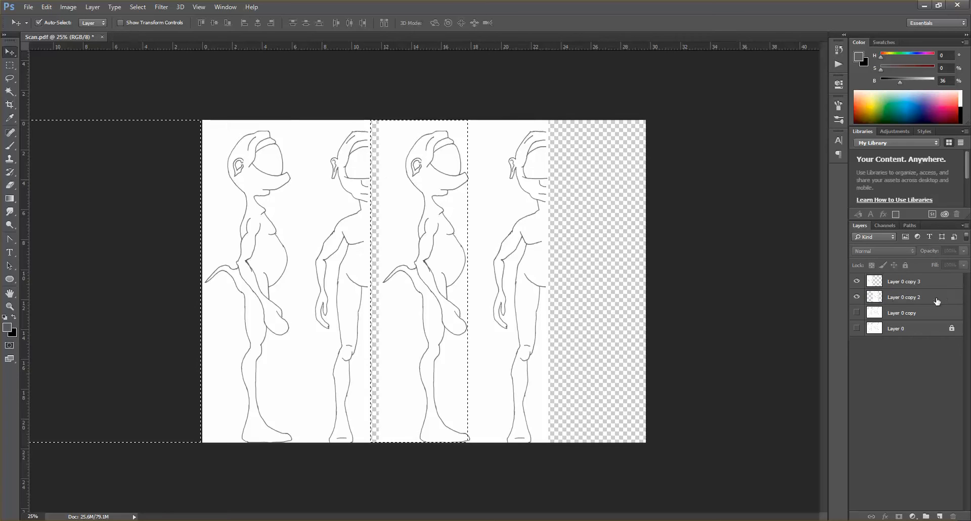
pyautogui.hotkey('ctrl', 'd')
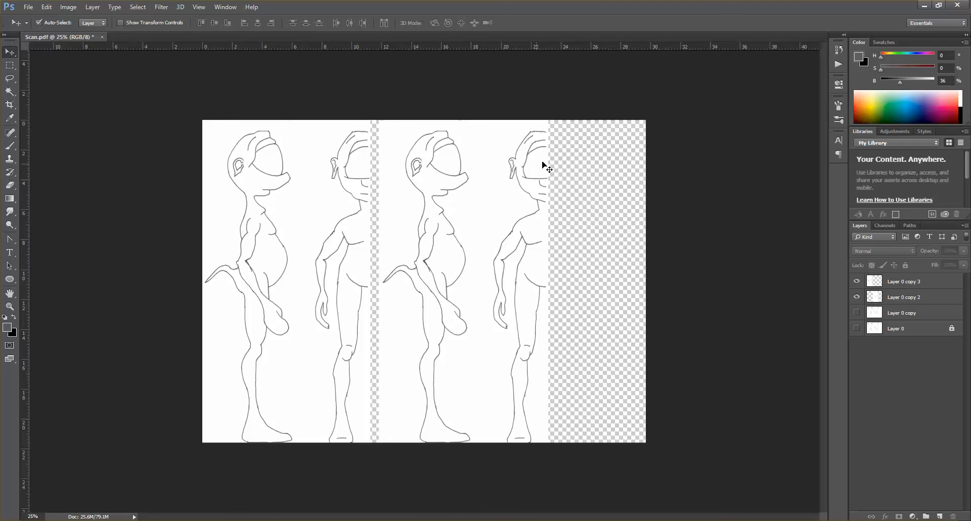
# Step: Erase the side-view figure from Layer 0 copy 2 inside a rectangular selection, leaving the half front view, and deselect
pyautogui.click(10, 65)
pyautogui.moveTo(354, 110); pyautogui.dragTo(482, 442)
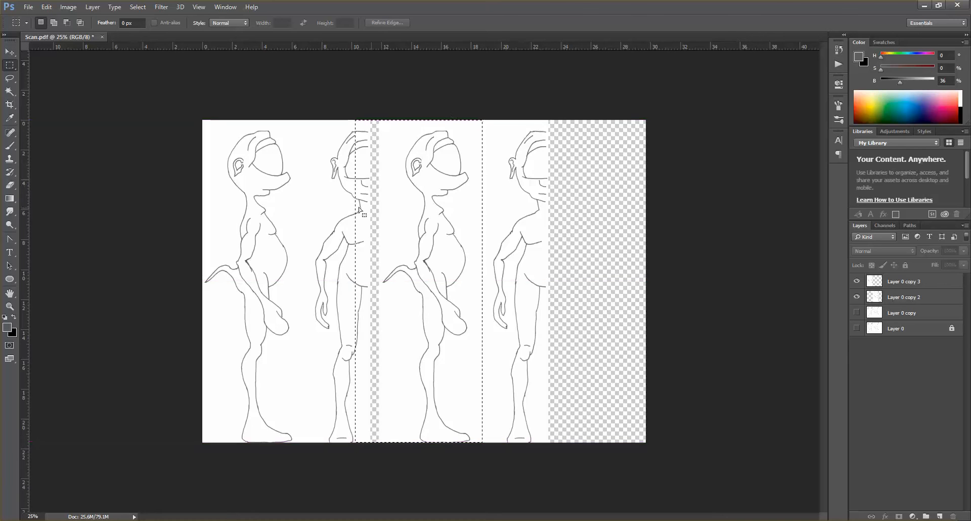
pyautogui.click(892, 284)
pyautogui.click(900, 297)
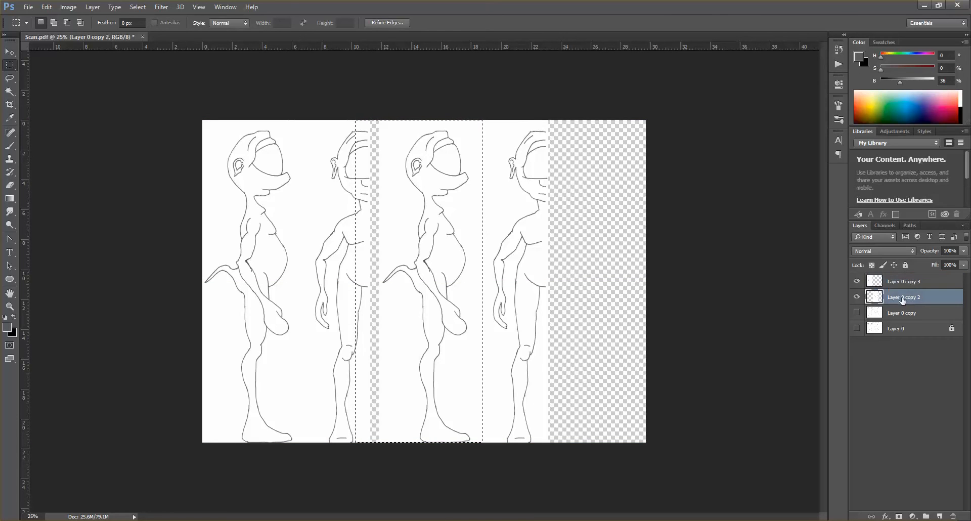
pyautogui.click(10, 186)
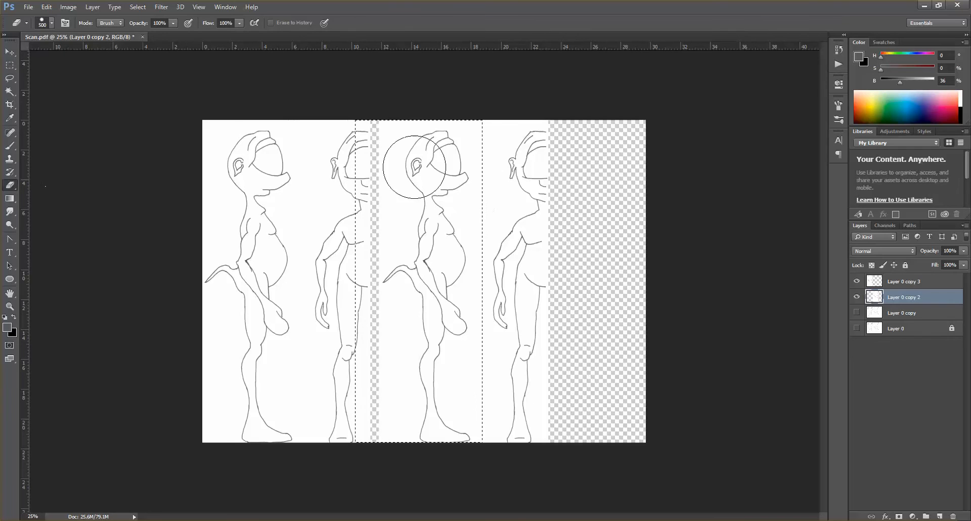
pyautogui.moveTo(368, 132)
pyautogui.mouseDown()
pyautogui.moveTo(468, 137)
pyautogui.moveTo(406, 241)
pyautogui.moveTo(414, 315)
pyautogui.moveTo(396, 407)
pyautogui.moveTo(478, 395)
pyautogui.moveTo(351, 402)
pyautogui.moveTo(386, 425)
pyautogui.moveTo(527, 388)
pyautogui.mouseUp()
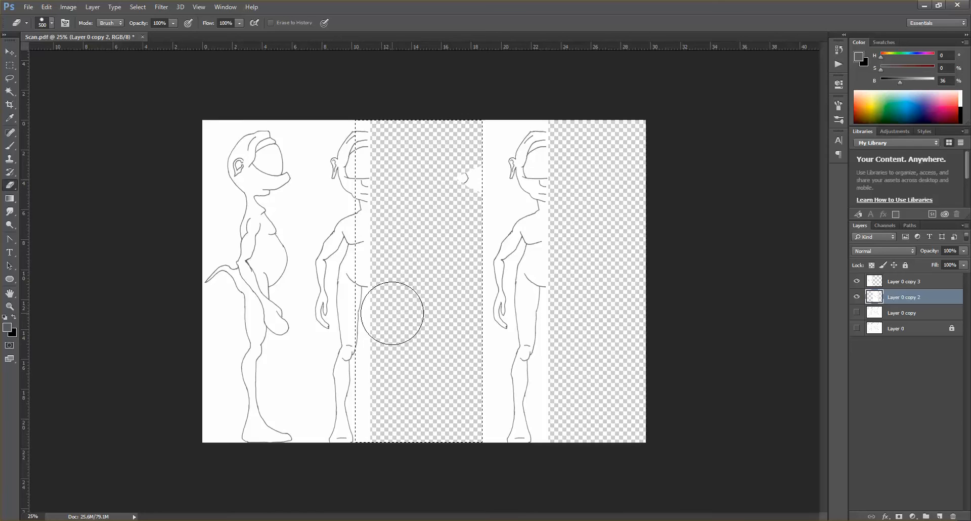
pyautogui.moveTo(462, 174)
pyautogui.mouseDown()
pyautogui.moveTo(474, 203)
pyautogui.moveTo(472, 158)
pyautogui.mouseUp()
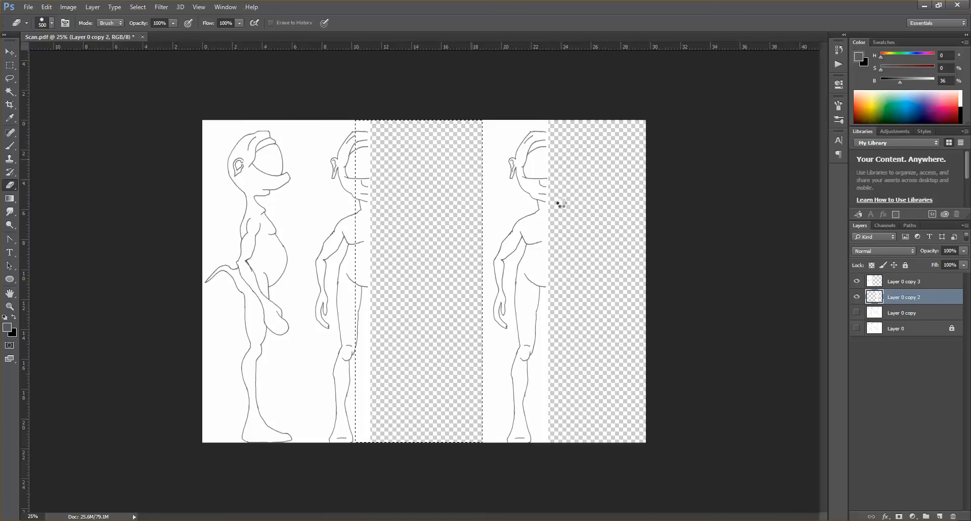
pyautogui.click(12, 52)
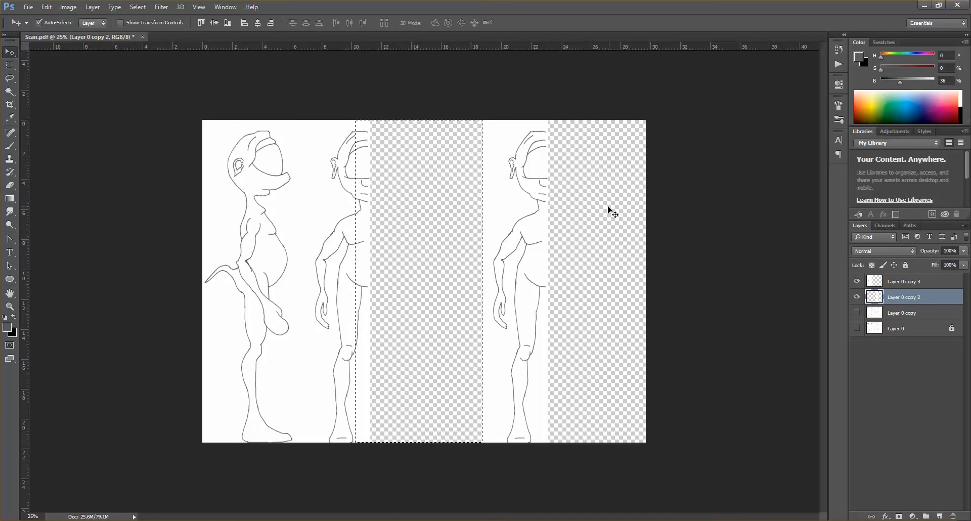
pyautogui.hotkey('ctrl', 'd')
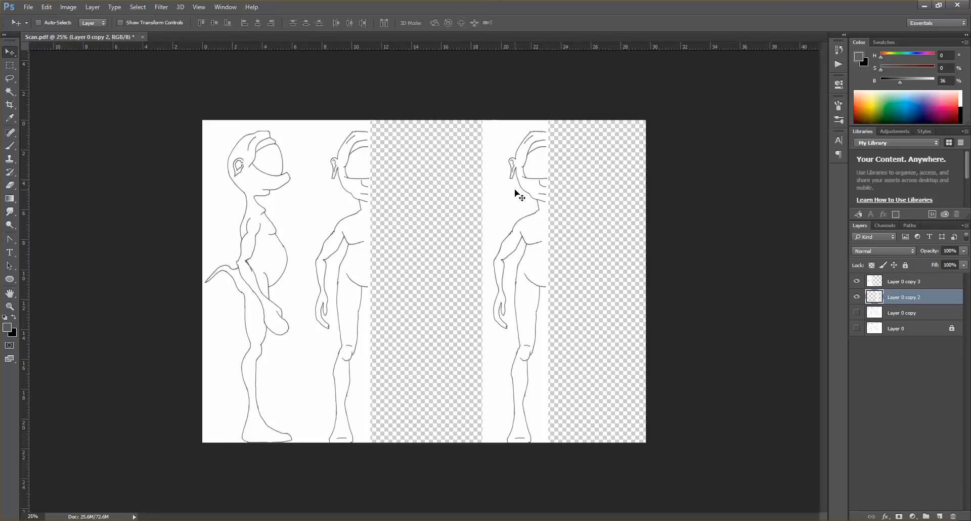
# Step: Examine the head and straight centre edge of the isolated half front-view figure at 50% zoom
pyautogui.hotkey('ctrl', '+')
pyautogui.hotkey('ctrl', '+')
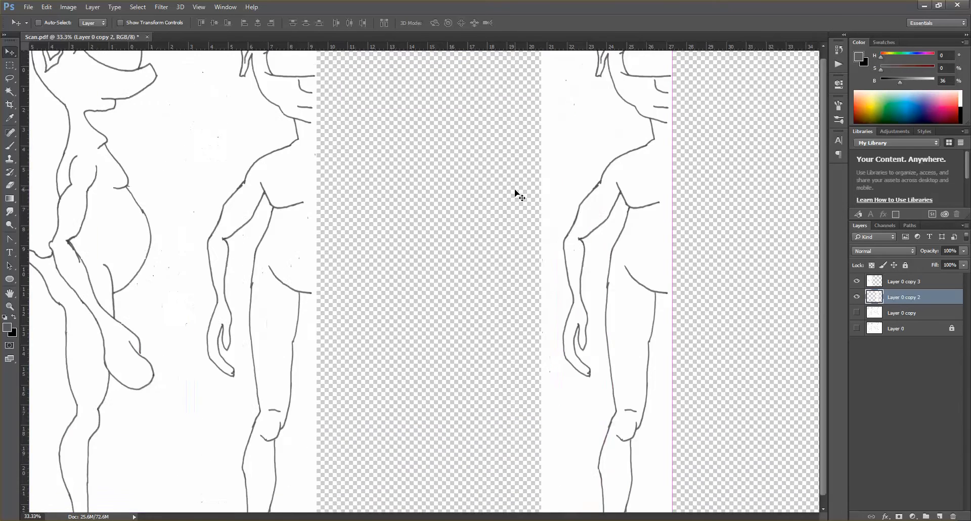
pyautogui.scroll(5, 539, 215)
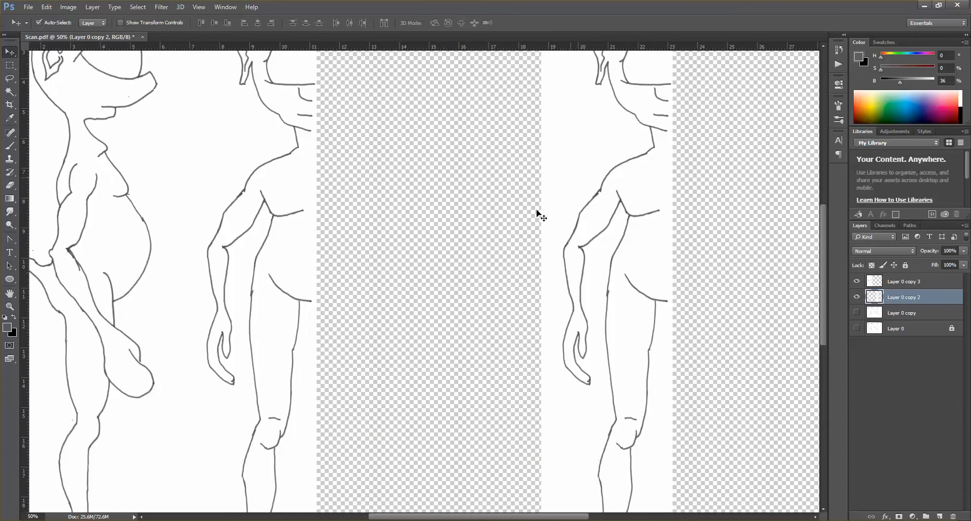
pyautogui.scroll(2, 538, 216)
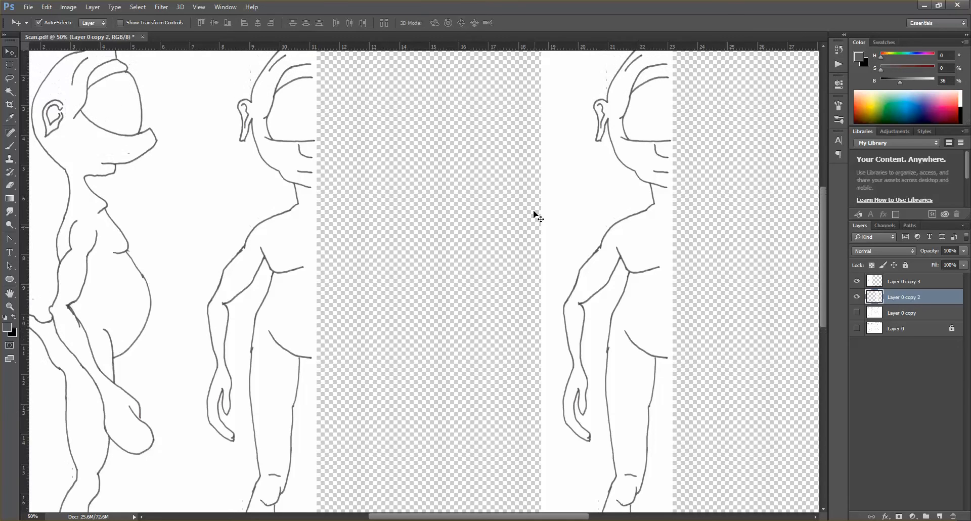
pyautogui.scroll(5, 538, 216)
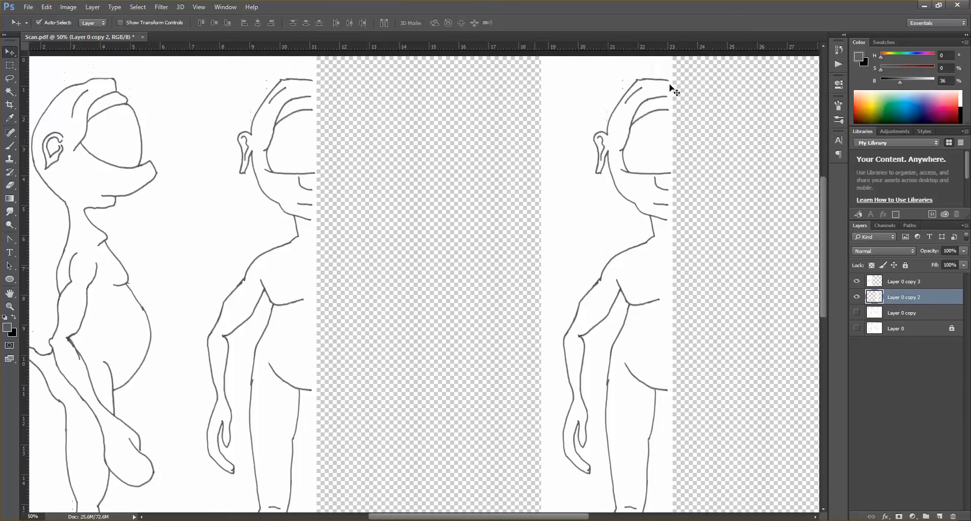
pyautogui.scroll(7, 671, 112)
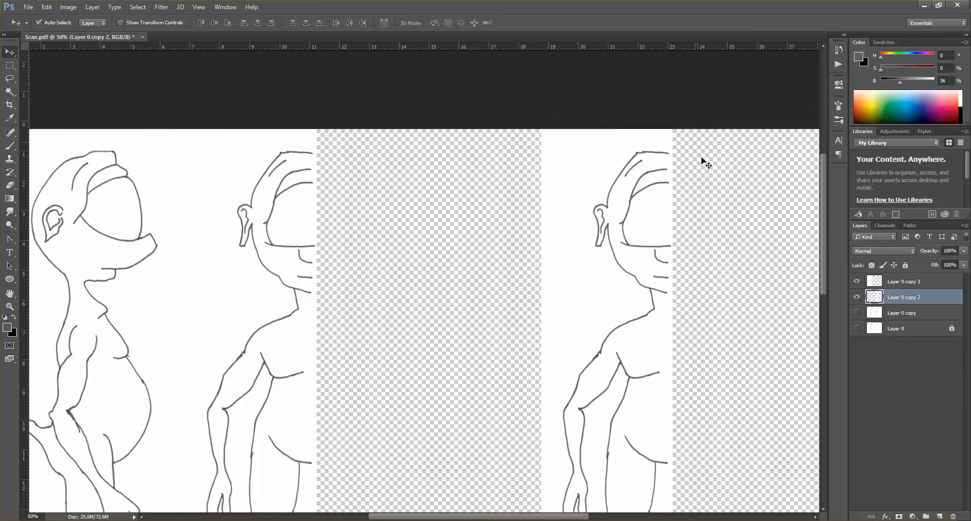
pyautogui.scroll(7, 705, 162)
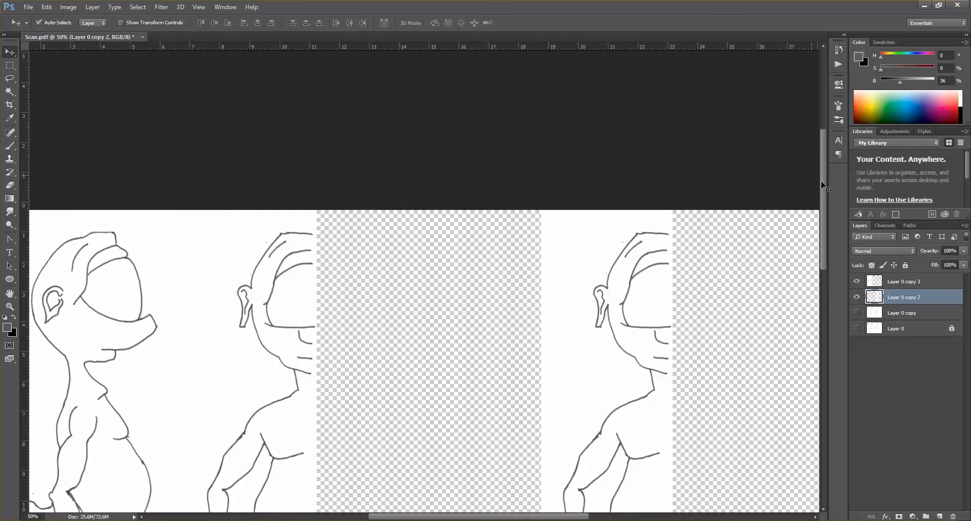
pyautogui.scroll(4, 824, 188)
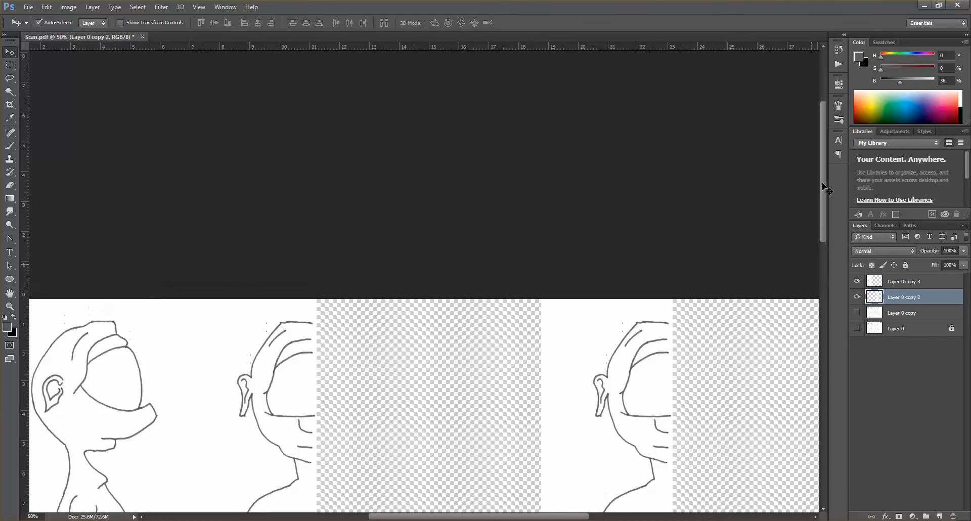
pyautogui.scroll(-20, 822, 218)
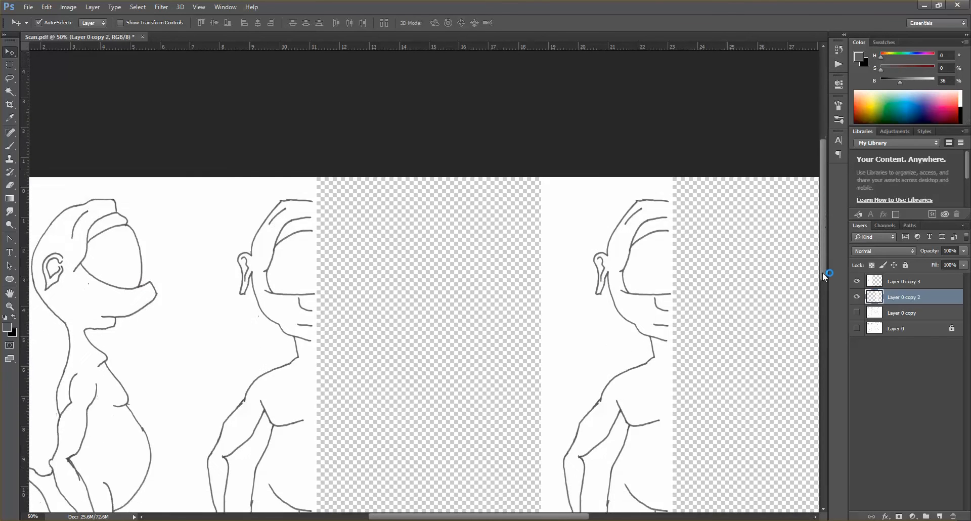
# Step: Make a rectangular selection about 4.6 cm wide around the half front-view figure, ending just inside its straight centre edge
pyautogui.scroll(5, 822, 238)
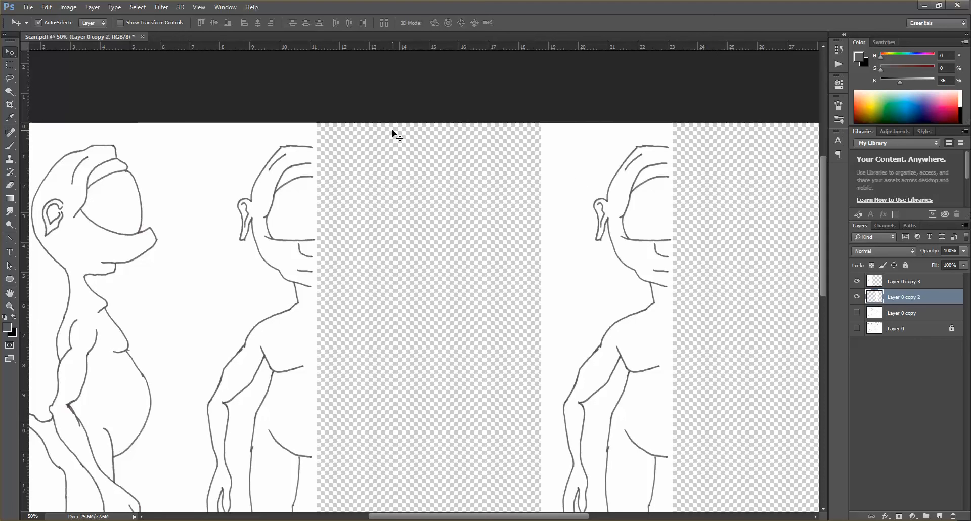
pyautogui.click(9, 68)
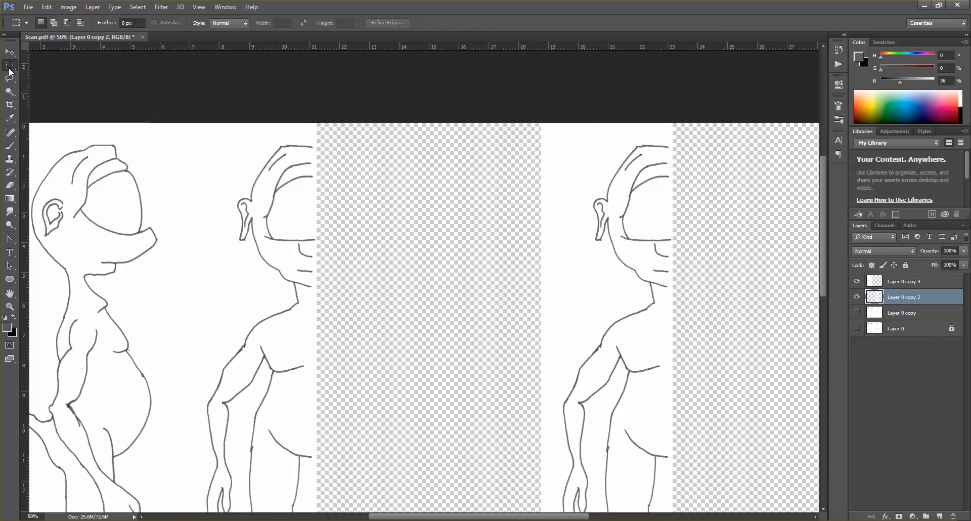
pyautogui.hotkey('ctrl', '-')
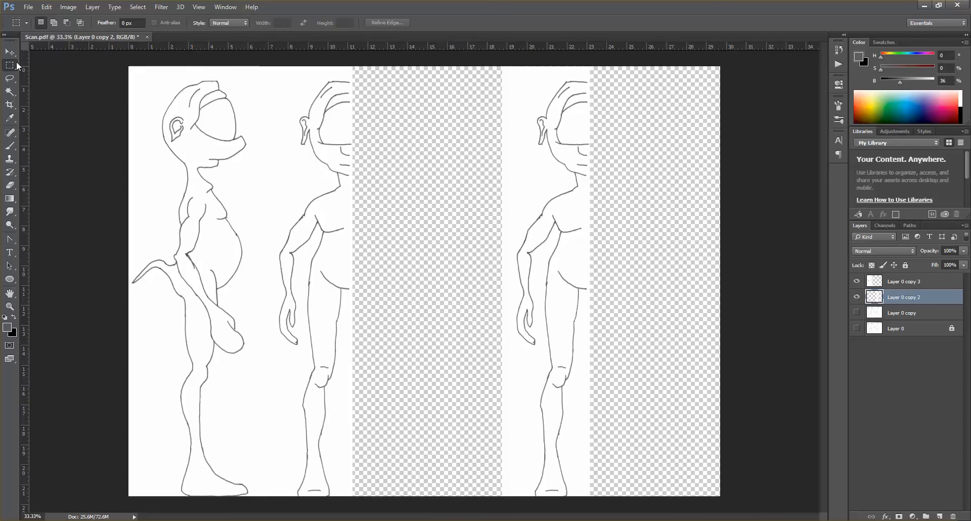
pyautogui.hotkey('ctrl', '0')
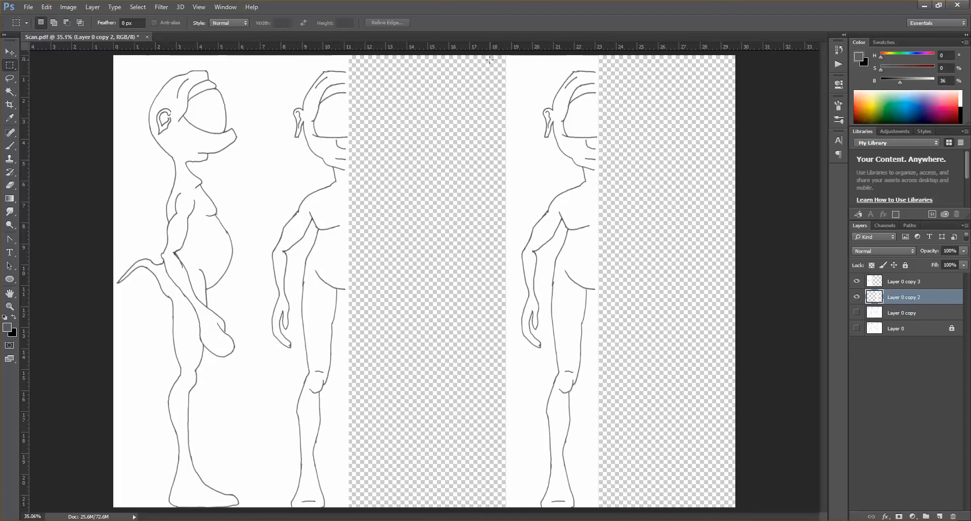
pyautogui.moveTo(500, 56); pyautogui.dragTo(593, 516)
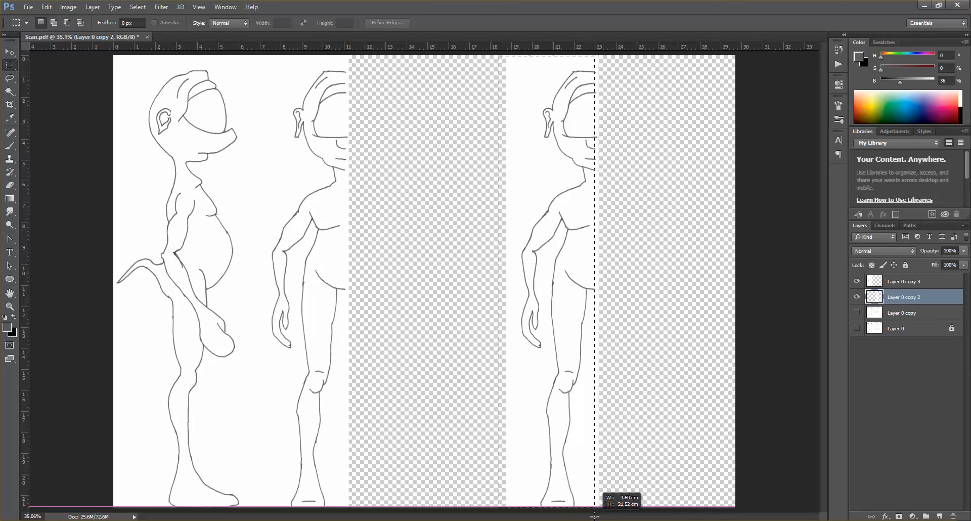
pyautogui.moveTo(590, 516); pyautogui.dragTo(594, 517)
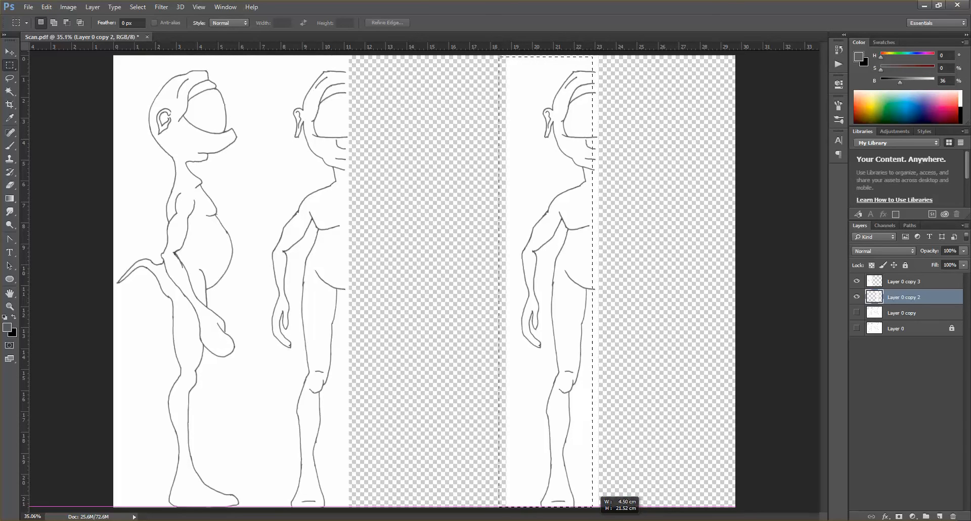
pyautogui.moveTo(595, 517); pyautogui.dragTo(596, 517)
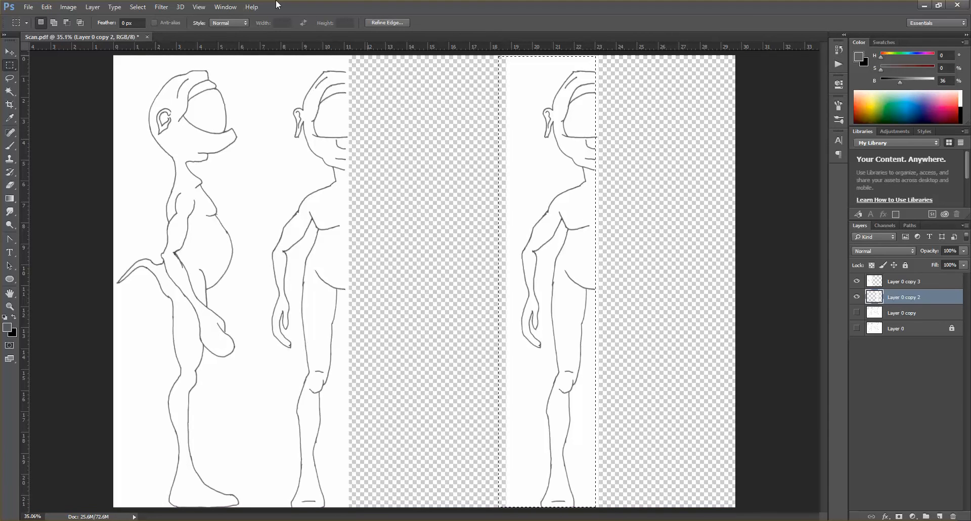
# Step: Invert the selection, erase the blank strip beyond the half front figure's centre edge on Layer 0 copy 2, and deselect
pyautogui.click(140, 10)
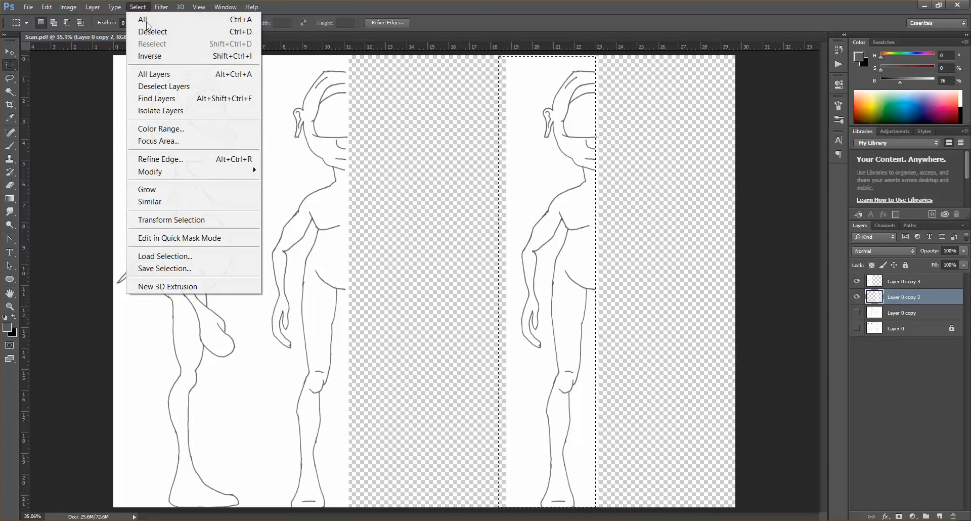
pyautogui.click(151, 57)
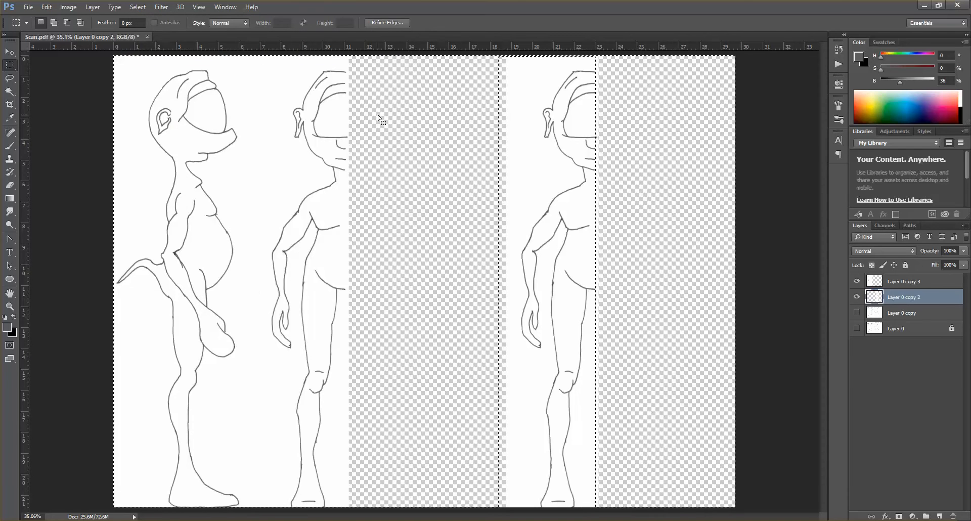
pyautogui.click(10, 184)
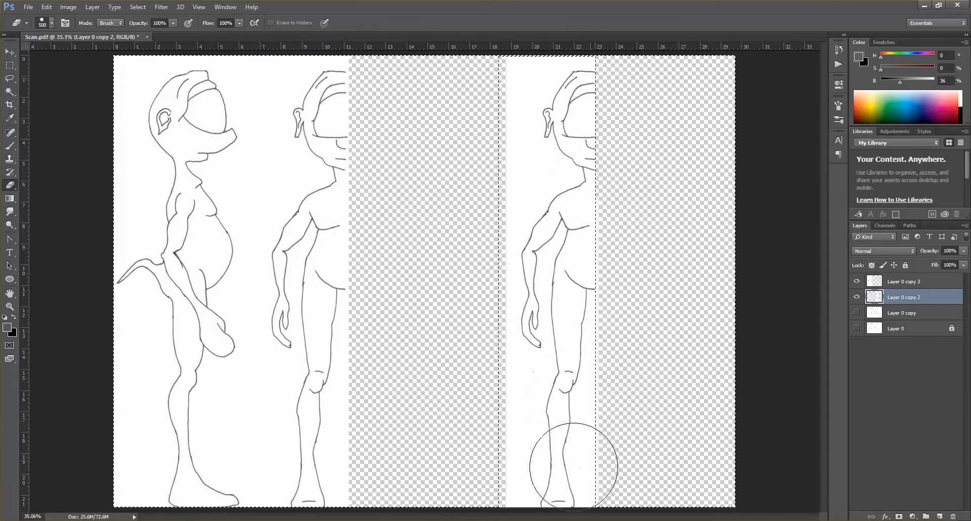
pyautogui.click(9, 52)
pyautogui.hotkey('ctrl', 'd')
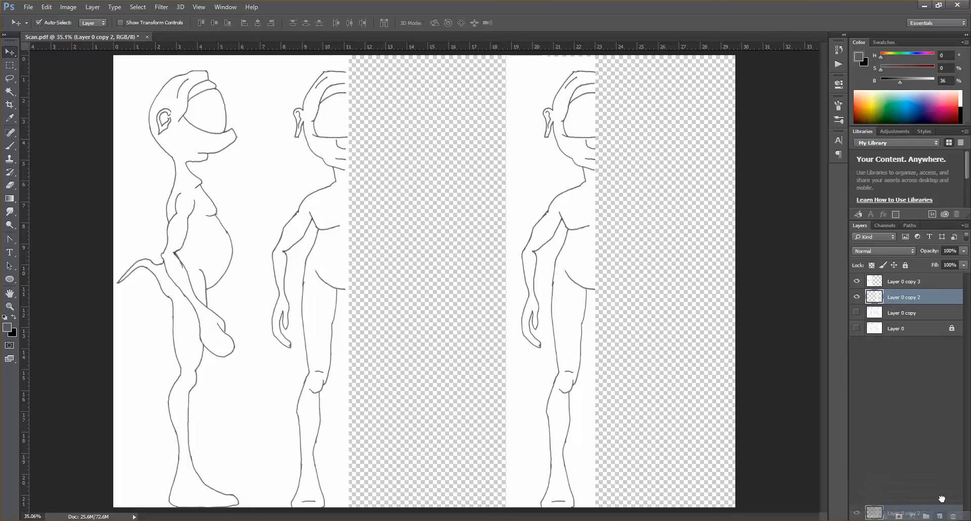
# Step: Duplicate Layer 0 copy 2, mirror the duplicate with a width of -100%, and align it at the centre line to complete the front view
pyautogui.hotkey('ctrl', 'j')
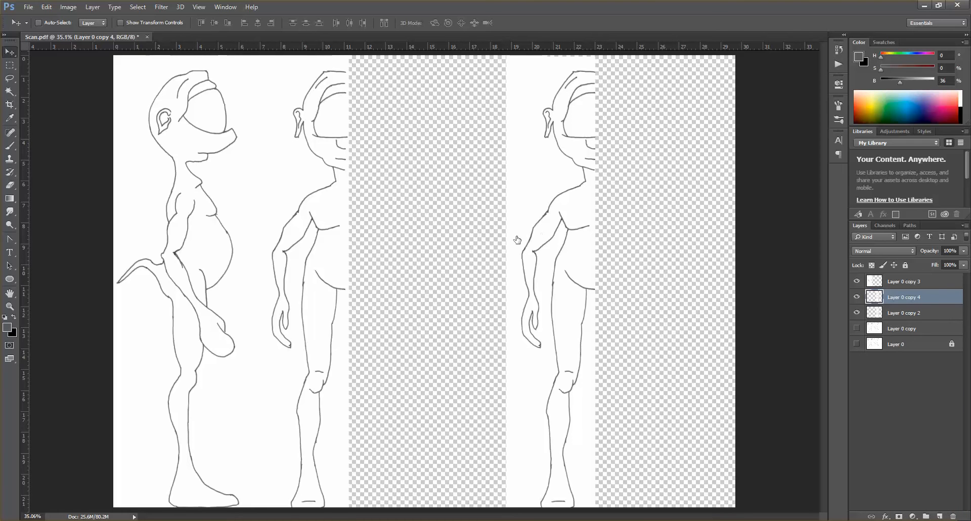
pyautogui.hotkey('ctrl', 't')
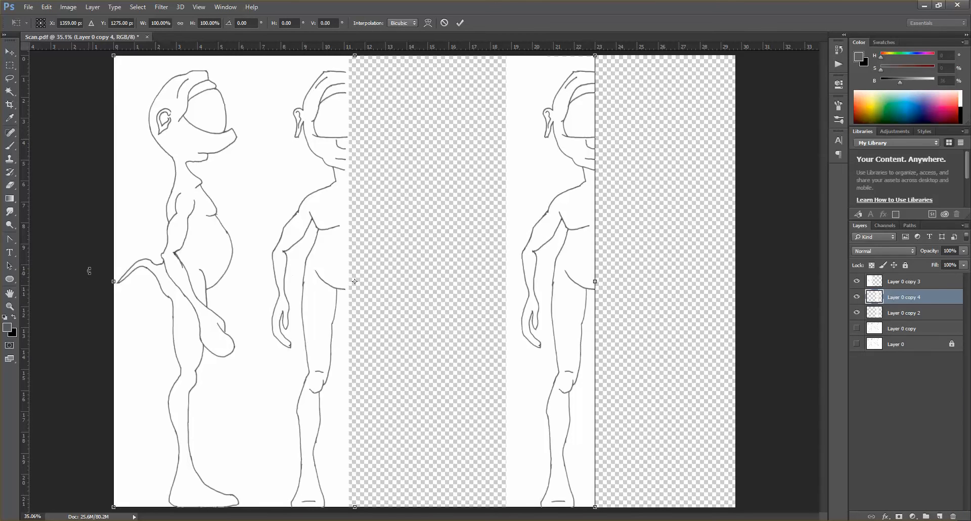
pyautogui.moveTo(414, 289); pyautogui.dragTo(809, 302)
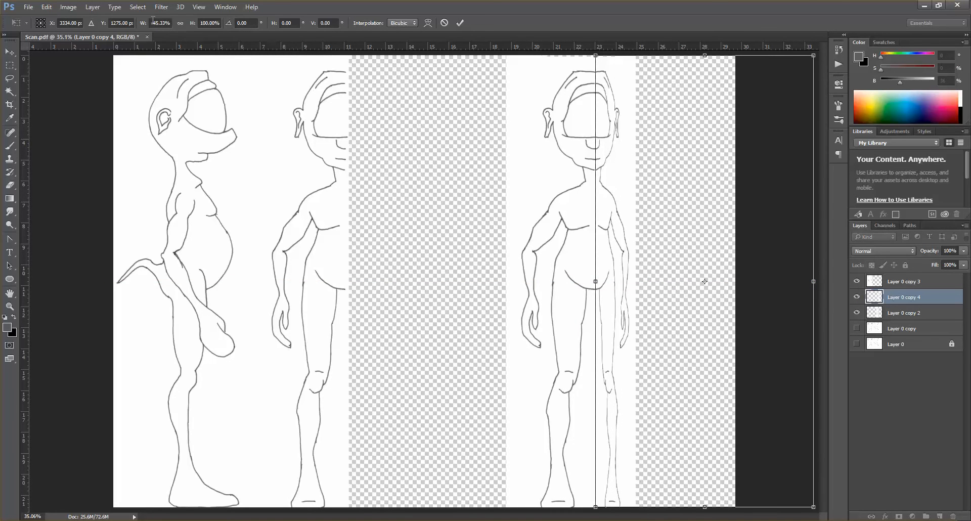
pyautogui.moveTo(211, 23); pyautogui.dragTo(226, 27)
pyautogui.moveTo(152, 23); pyautogui.dragTo(161, 24)
pyautogui.write('-100')
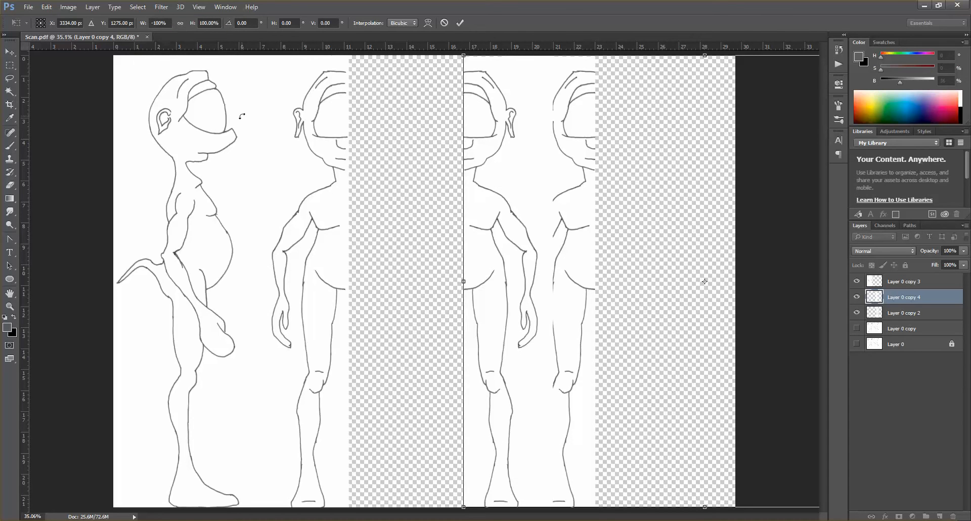
pyautogui.moveTo(516, 283); pyautogui.dragTo(628, 283)
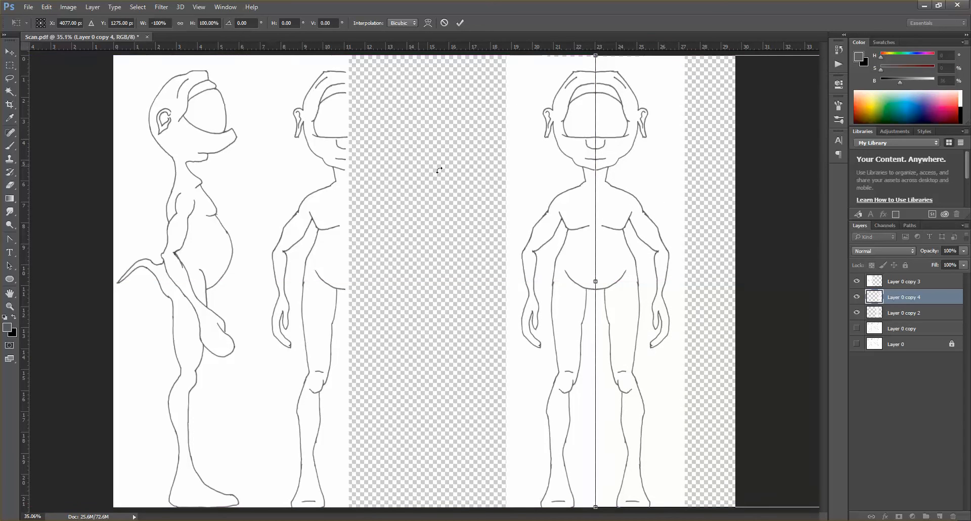
pyautogui.press('Return')
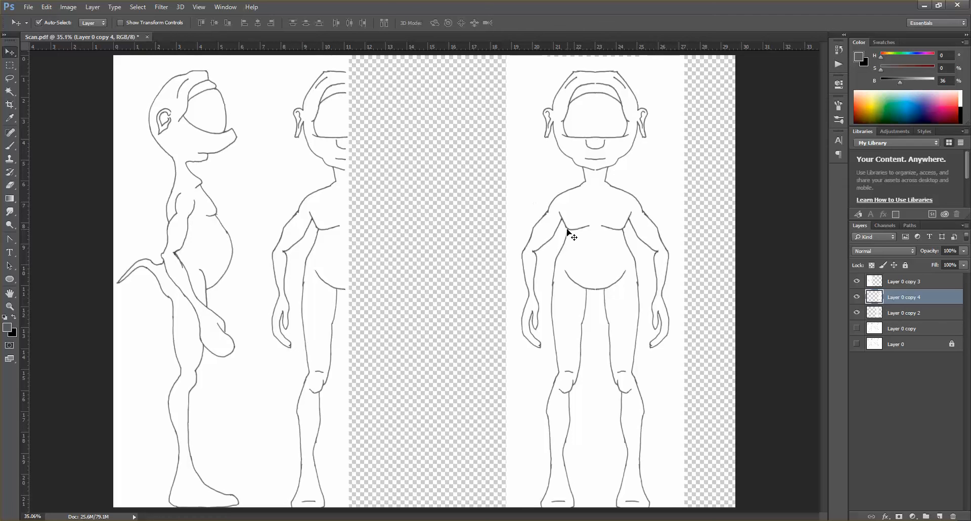
# Step: Merge Layer 0 copy 4 with Layer 0 copy 2 and move the complete front-view figure slightly left
pyautogui.click(630, 236)
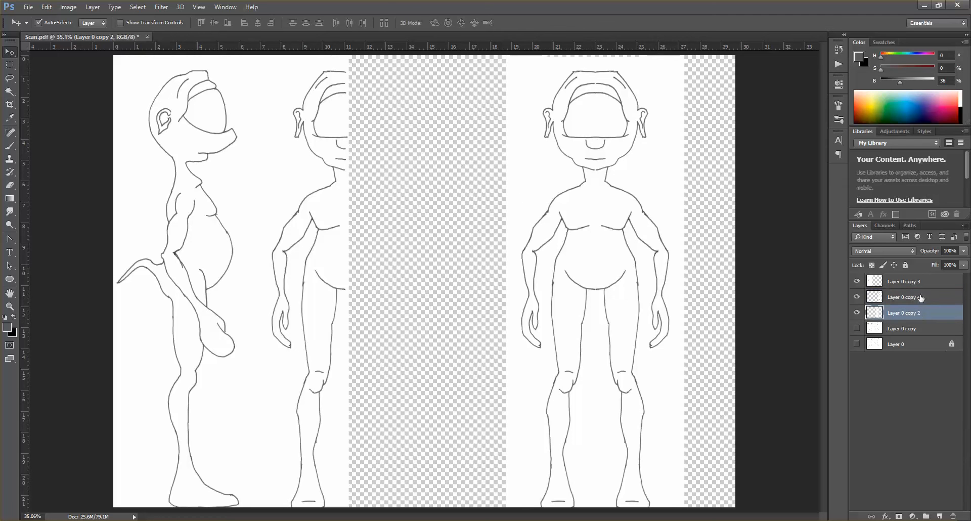
pyautogui.keyDown('ctrl'); pyautogui.click(920, 298); pyautogui.keyUp('ctrl')
pyautogui.rightClick(907, 299)
pyautogui.click(952, 314)
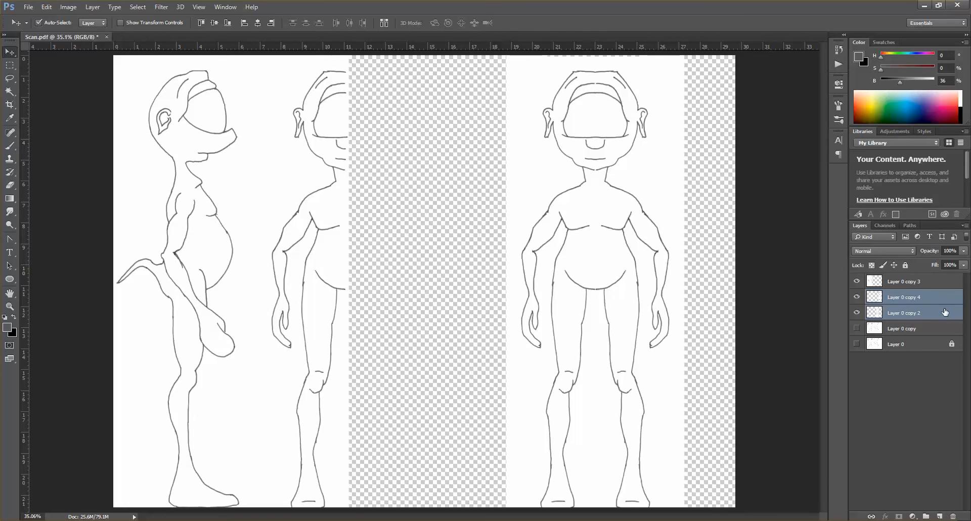
pyautogui.rightClick(909, 306)
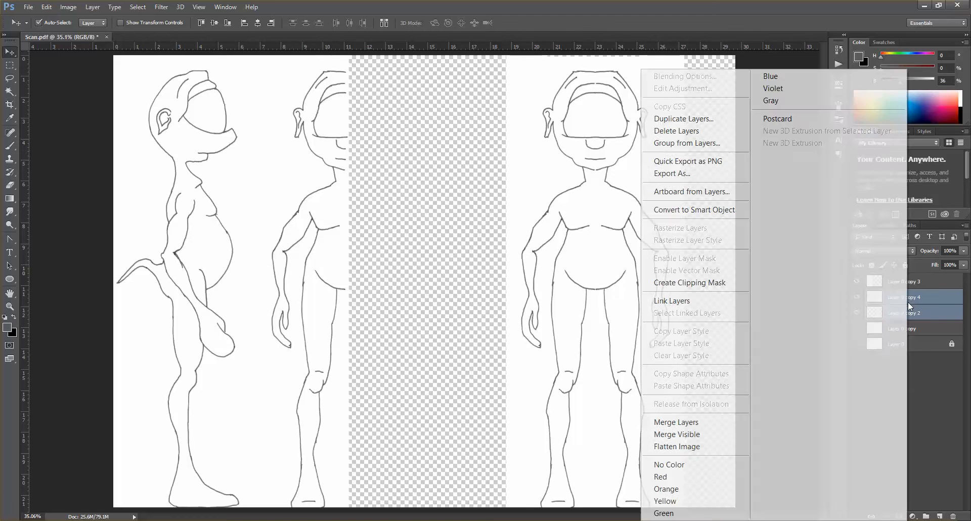
pyautogui.click(718, 424)
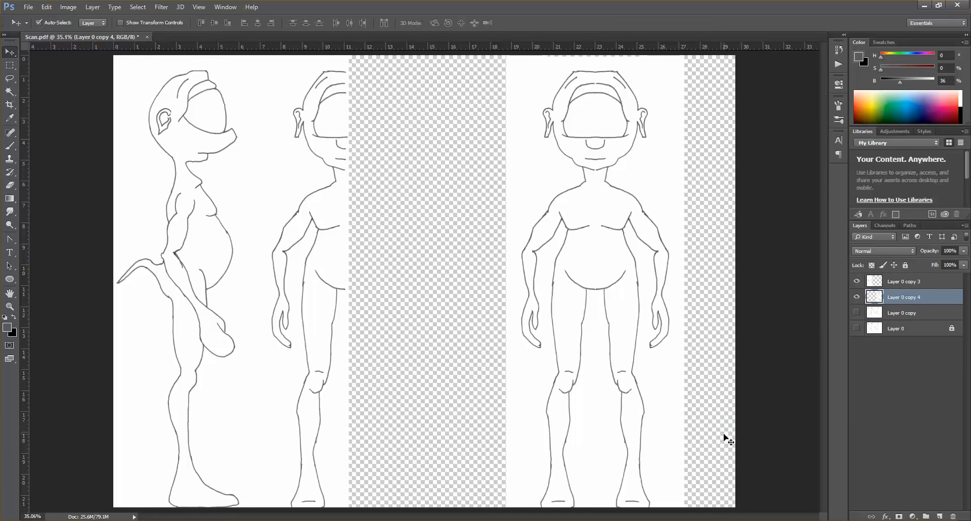
pyautogui.moveTo(625, 300); pyautogui.dragTo(583, 300)
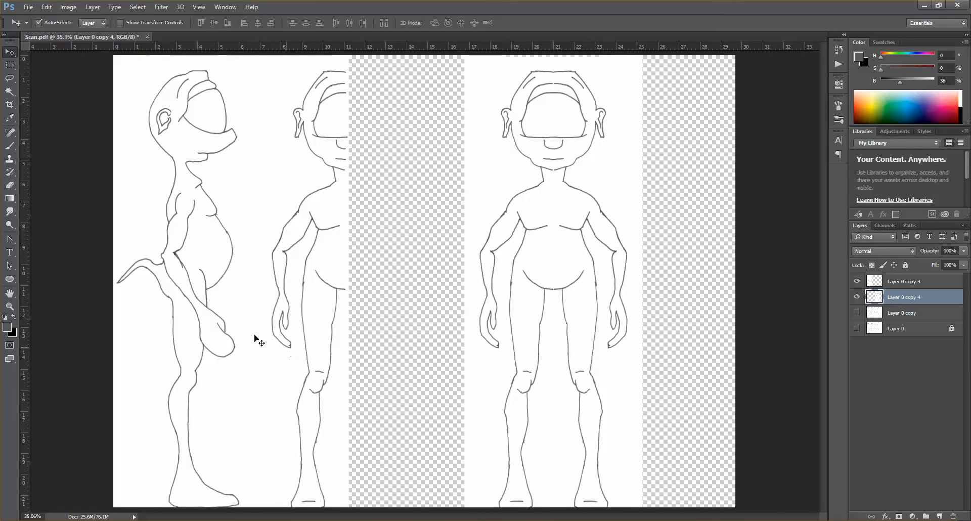
# Step: Erase the half front figure from Layer 0 copy 3 inside a rectangular selection, deselect, and move the side view right beside the front view
pyautogui.click(9, 65)
pyautogui.moveTo(371, 54); pyautogui.dragTo(257, 506)
pyautogui.click(10, 185)
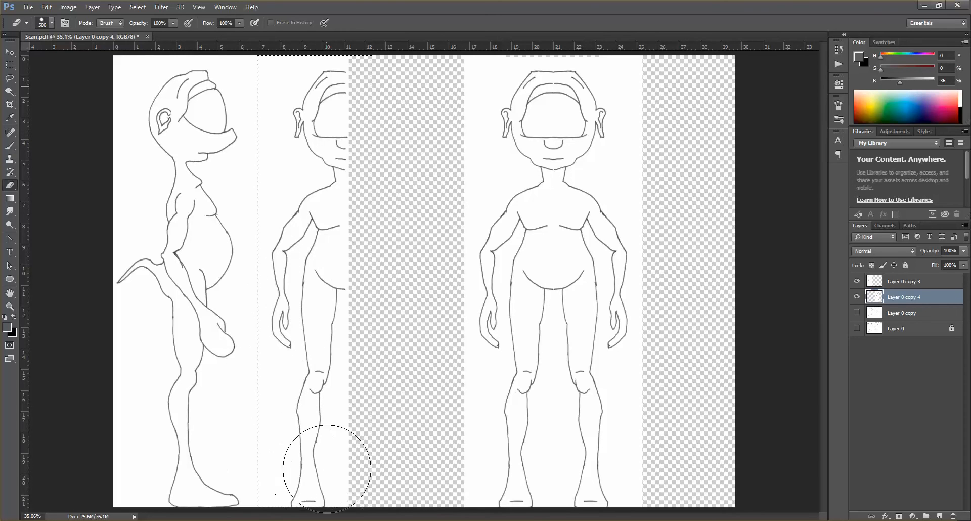
pyautogui.click(449, 386)
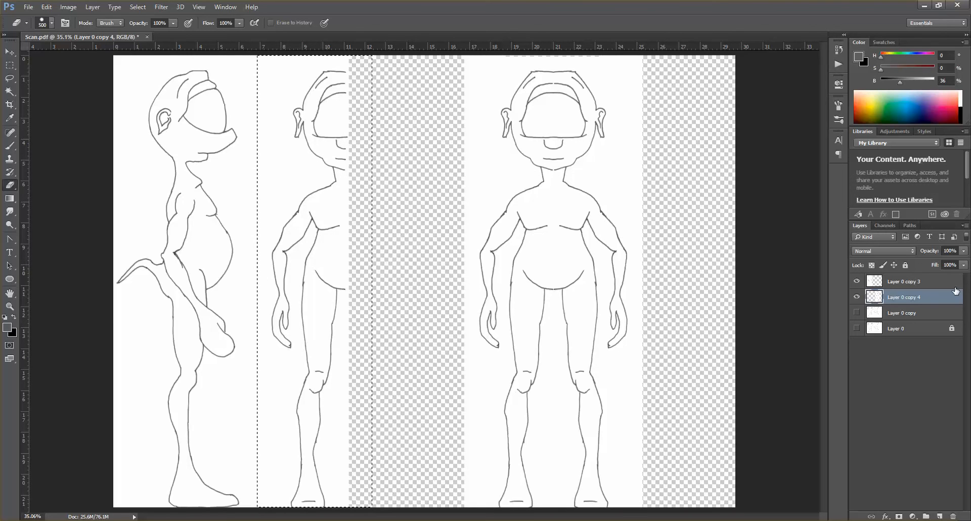
pyautogui.click(899, 284)
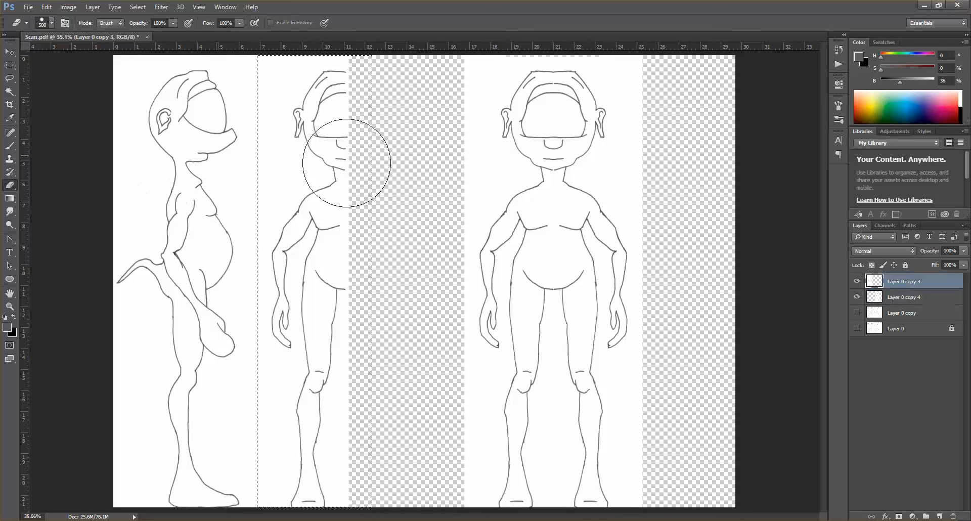
pyautogui.moveTo(309, 76)
pyautogui.mouseDown()
pyautogui.moveTo(401, 108)
pyautogui.moveTo(286, 79)
pyautogui.mouseUp()
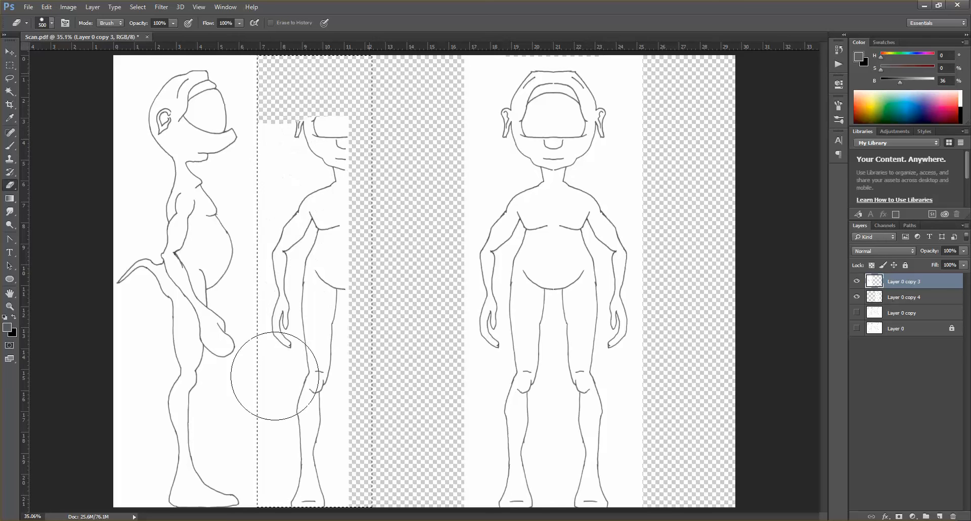
pyautogui.moveTo(303, 146)
pyautogui.mouseDown()
pyautogui.moveTo(321, 130)
pyautogui.moveTo(391, 163)
pyautogui.moveTo(302, 190)
pyautogui.moveTo(298, 371)
pyautogui.moveTo(314, 400)
pyautogui.moveTo(298, 461)
pyautogui.moveTo(323, 470)
pyautogui.mouseUp()
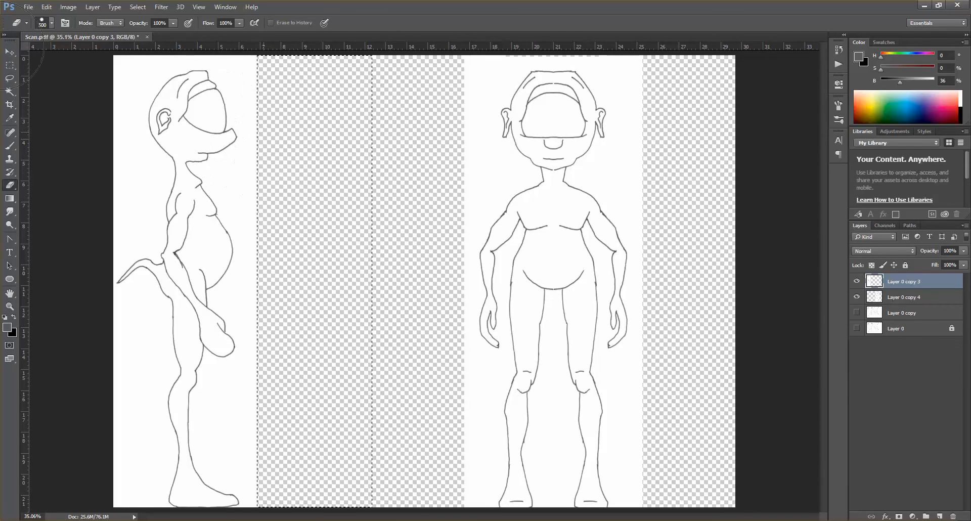
pyautogui.press('v')
pyautogui.moveTo(211, 259)
pyautogui.mouseDown()
pyautogui.moveTo(396, 259)
pyautogui.moveTo(375, 260)
pyautogui.mouseUp()
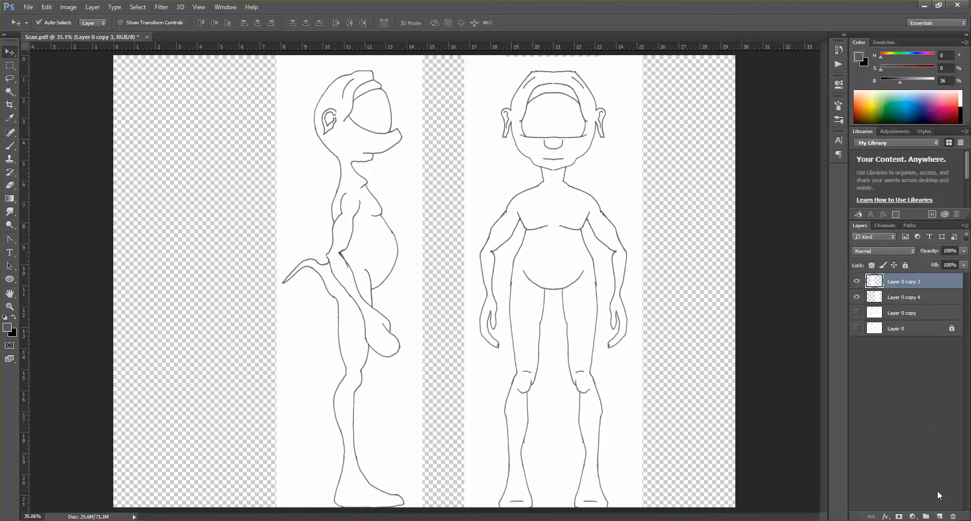
# Step: Add a new layer, place it directly beneath Layer 0 copy 4, and fill it with White as the background
pyautogui.click(939, 516)
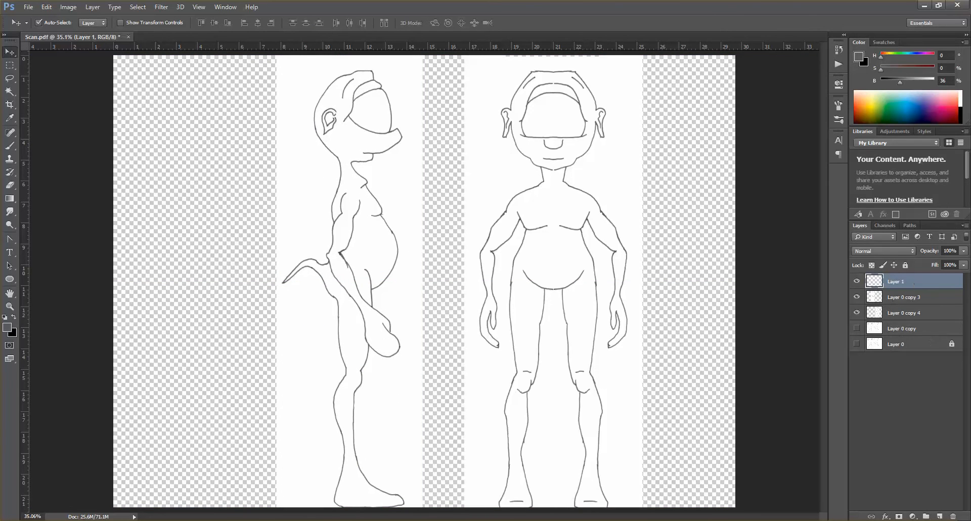
pyautogui.moveTo(905, 286); pyautogui.dragTo(906, 321)
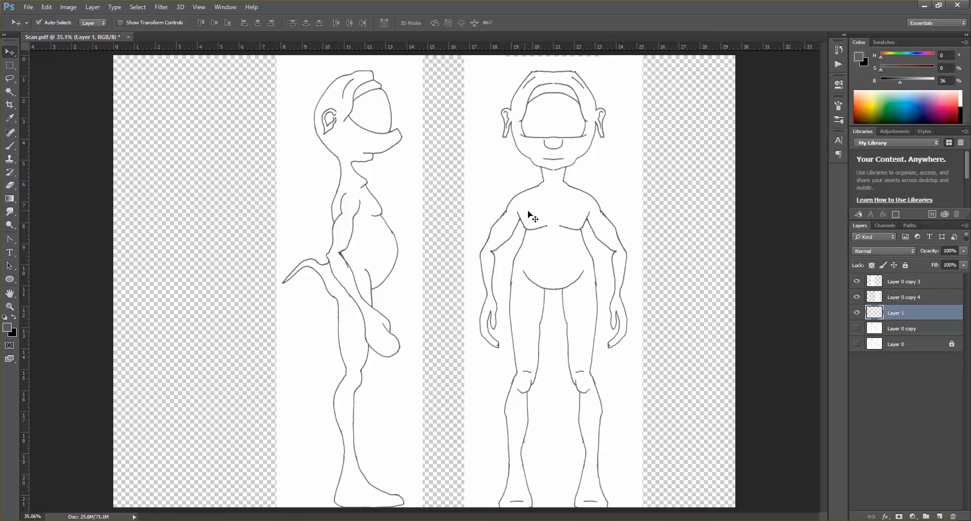
pyautogui.click(46, 7)
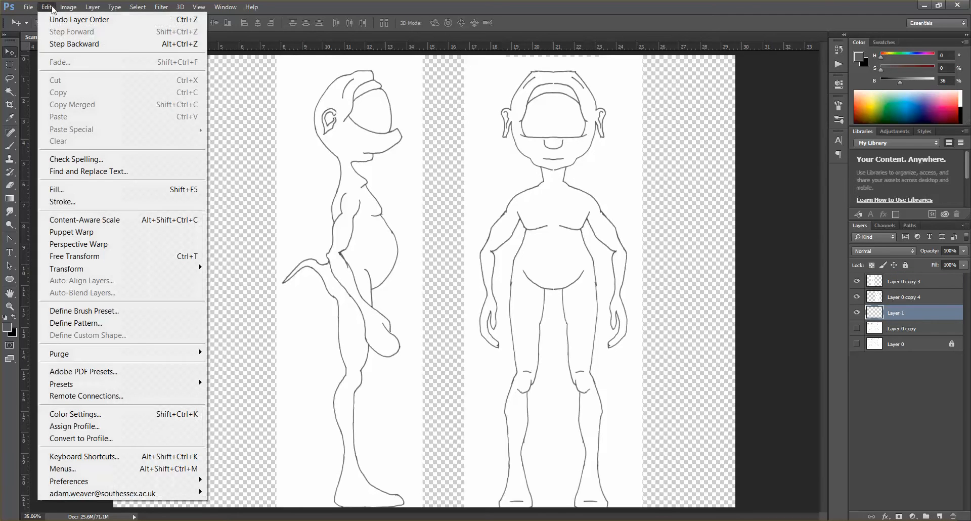
pyautogui.click(116, 191)
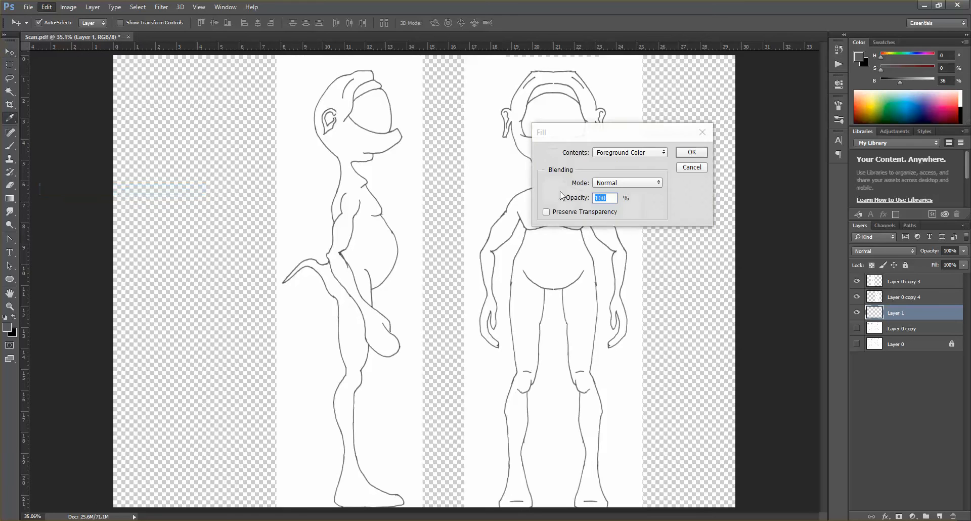
pyautogui.click(623, 153)
pyautogui.click(622, 154)
pyautogui.click(623, 154)
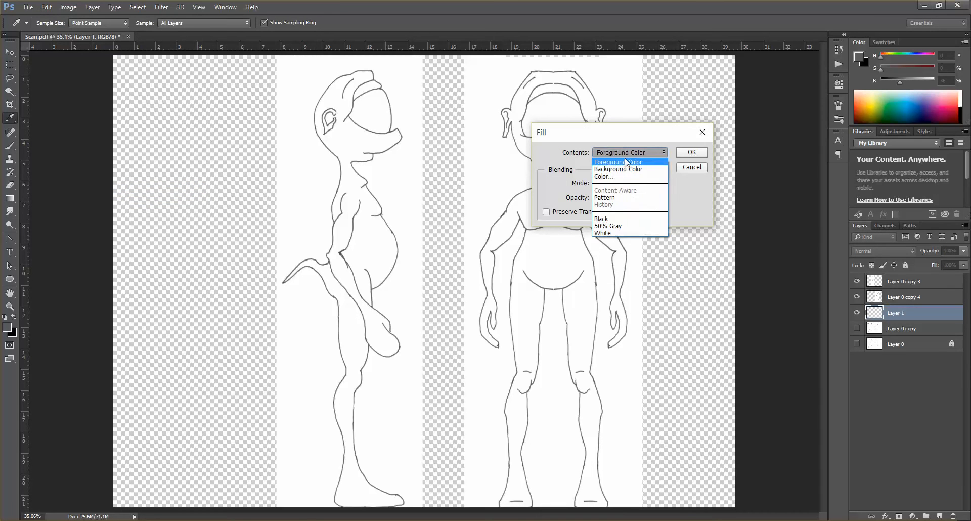
pyautogui.click(620, 234)
pyautogui.click(692, 153)
# Step: Move the side-view figure on Layer 0 copy 3 left, widening the gap to the front view
pyautogui.press('v')
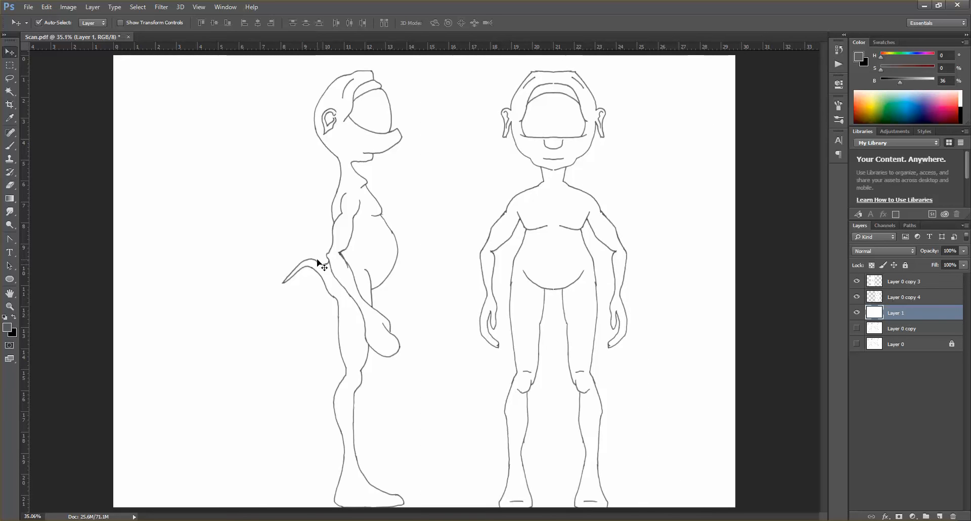
pyautogui.moveTo(367, 243); pyautogui.dragTo(261, 242)
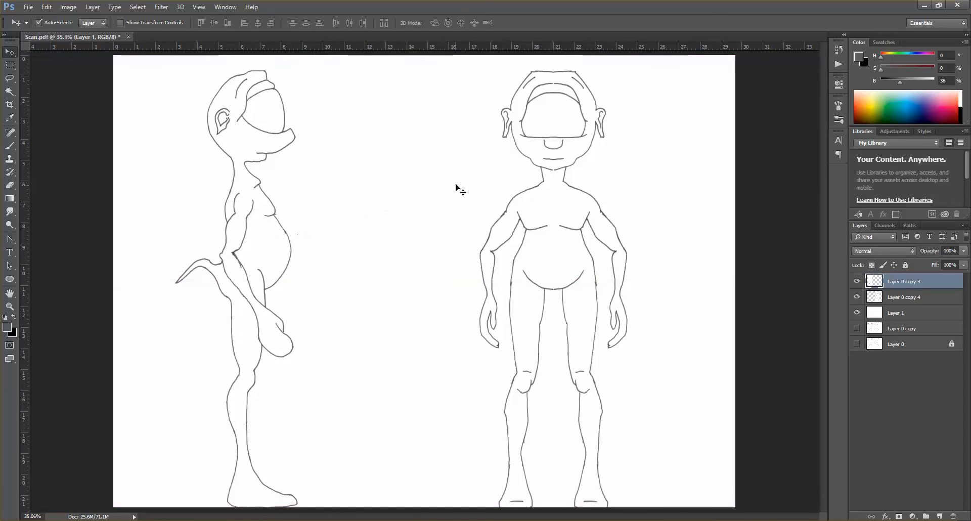
# Step: Move the front-view figure on Layer 0 copy 4 left, closer to the side view, and hide the white Layer 1
pyautogui.moveTo(526, 265); pyautogui.dragTo(351, 263)
pyautogui.moveTo(429, 277); pyautogui.dragTo(475, 277)
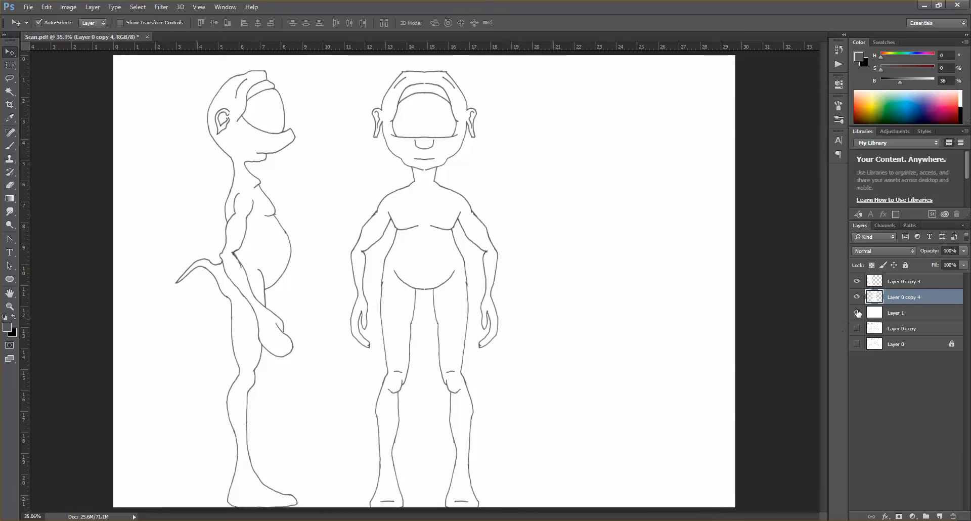
pyautogui.click(857, 328)
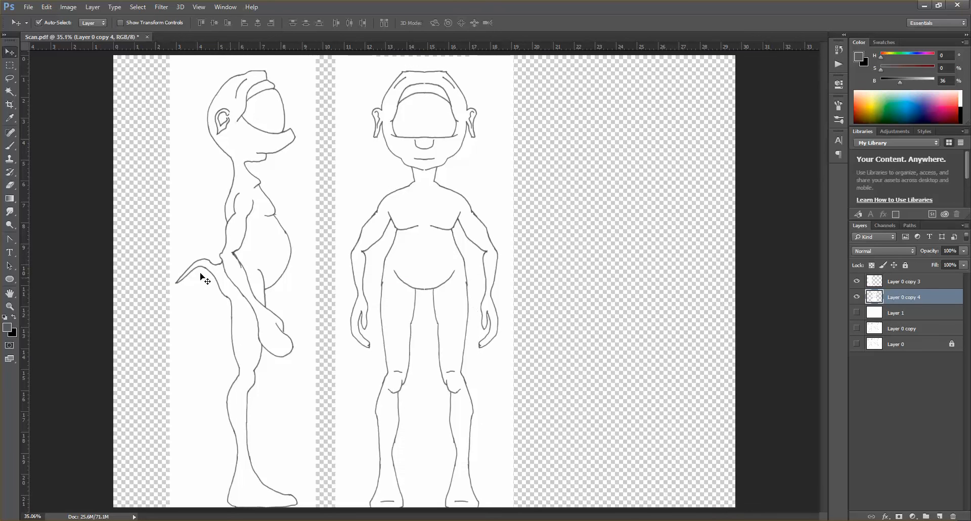
# Step: Nudge Layer 0 copy 3 and Layer 0 copy 4 up together to leave a margin below the feet, and show Layer 1
pyautogui.keyDown('shift'); pyautogui.click(267, 271); pyautogui.keyUp('shift')
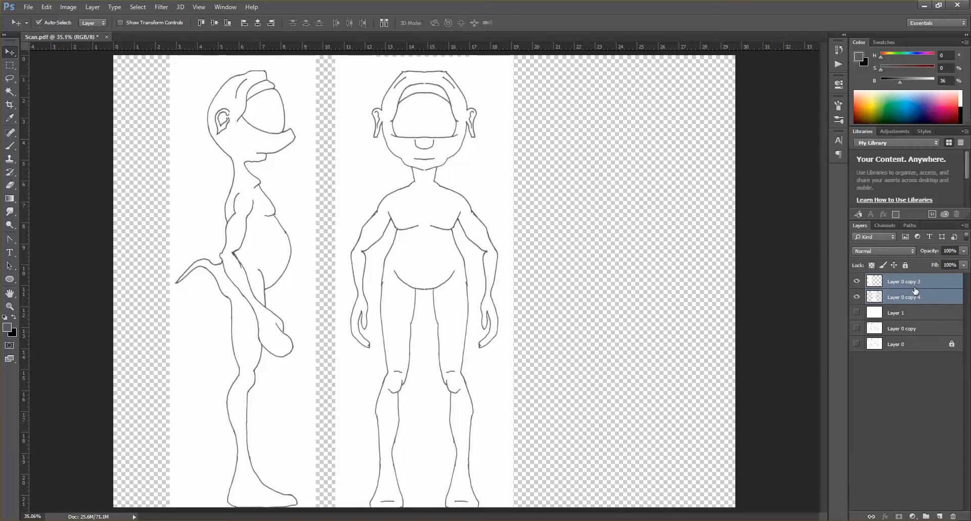
pyautogui.click(925, 301)
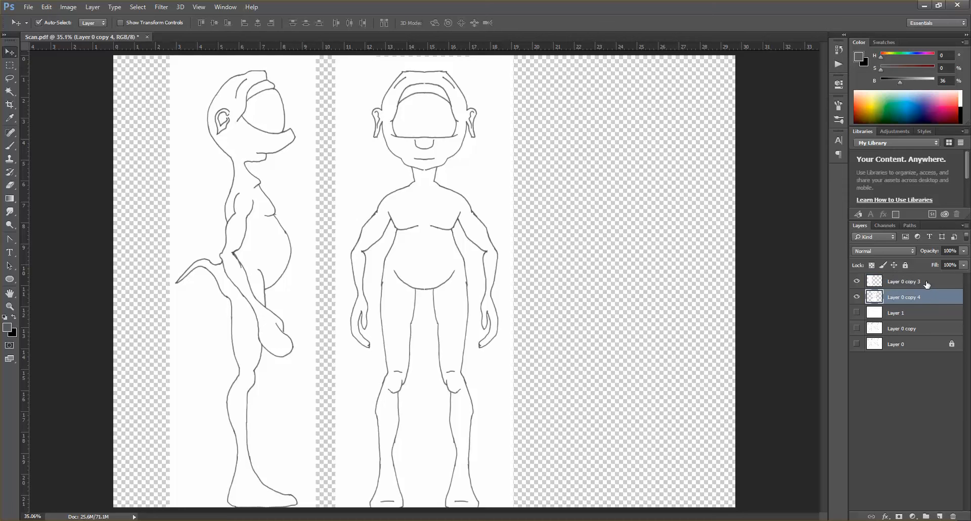
pyautogui.keyDown('shift'); pyautogui.click(927, 283); pyautogui.keyUp('shift')
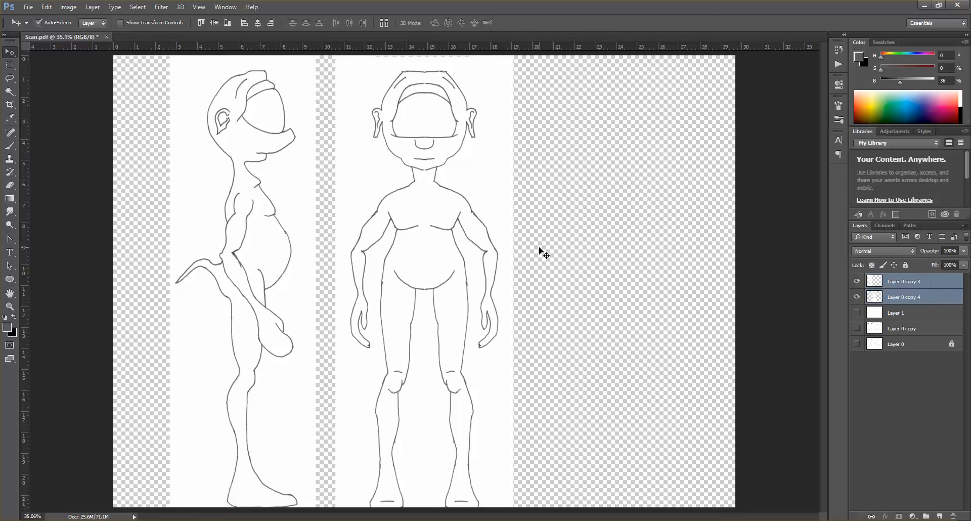
pyautogui.press('Up')
pyautogui.press('Up')
pyautogui.press('Up')
pyautogui.press('Up')
pyautogui.press('Up')
pyautogui.press('Up')
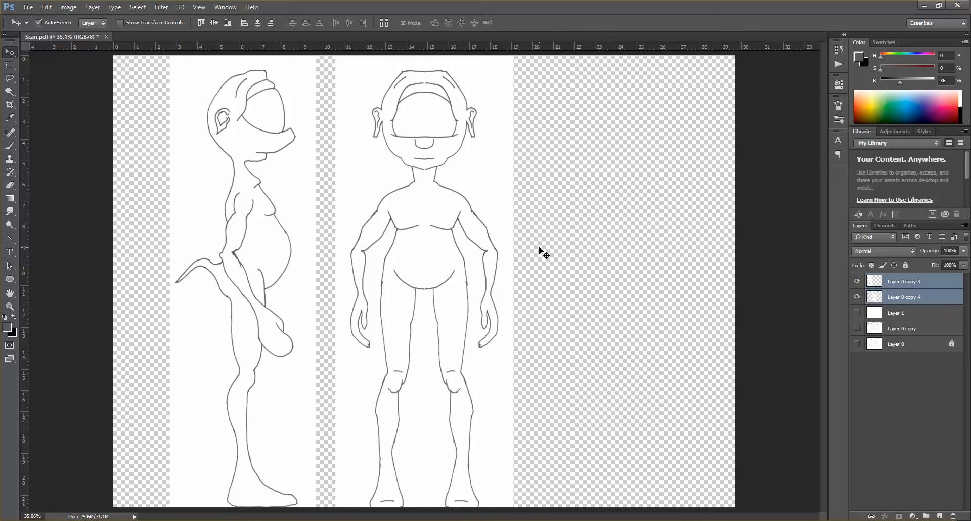
pyautogui.press('Up')
pyautogui.press('Up')
pyautogui.press('Up')
pyautogui.press('Up')
pyautogui.press('Up')
pyautogui.press('Up')
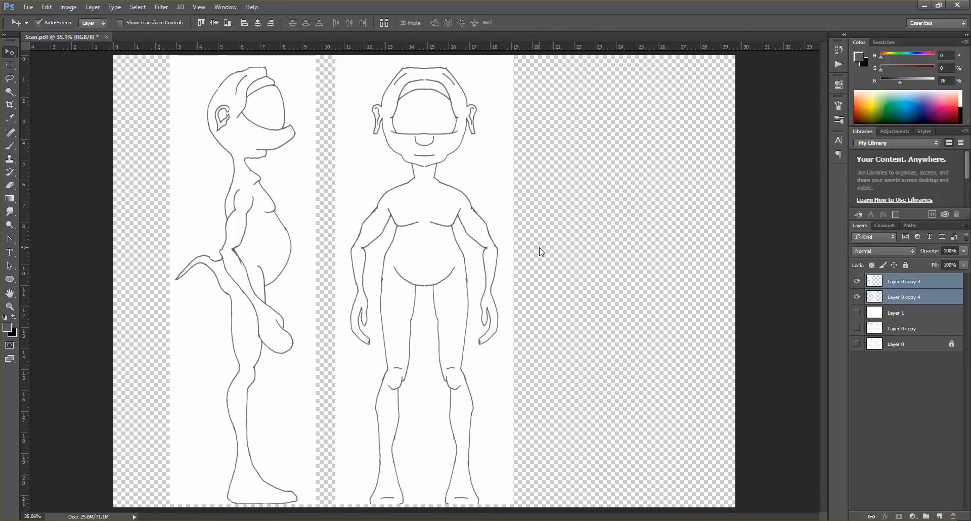
pyautogui.press('Up')
pyautogui.press('Up')
pyautogui.press('Up')
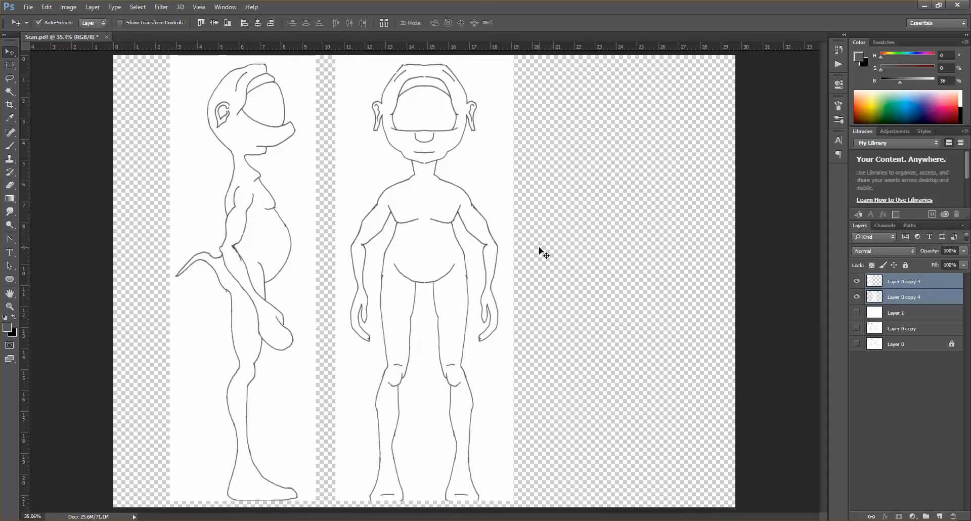
pyautogui.click(856, 313)
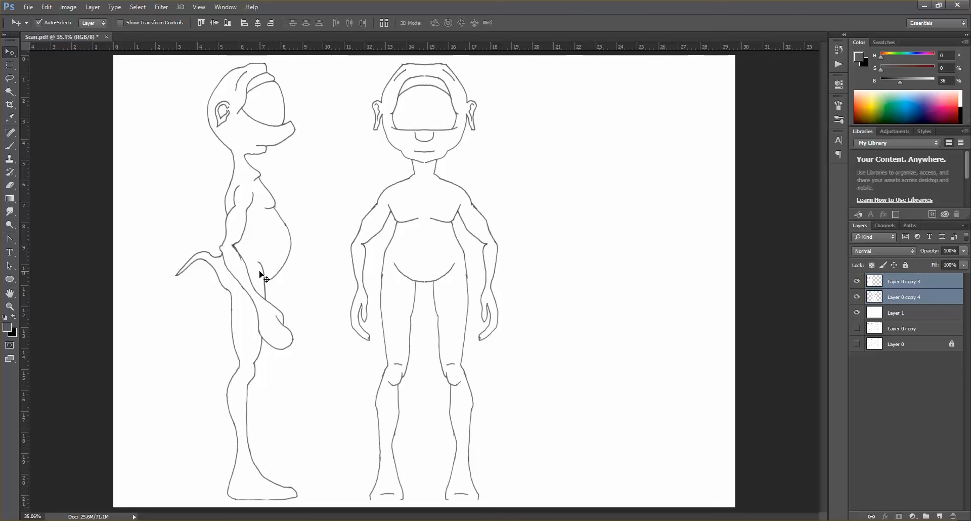
# Step: Shift the front view on Layer 0 copy 4 slightly right and move the side view on Layer 0 copy 3 directly over it
pyautogui.moveTo(261, 274)
pyautogui.mouseDown()
pyautogui.moveTo(298, 275)
pyautogui.moveTo(234, 268)
pyautogui.moveTo(275, 274)
pyautogui.mouseUp()
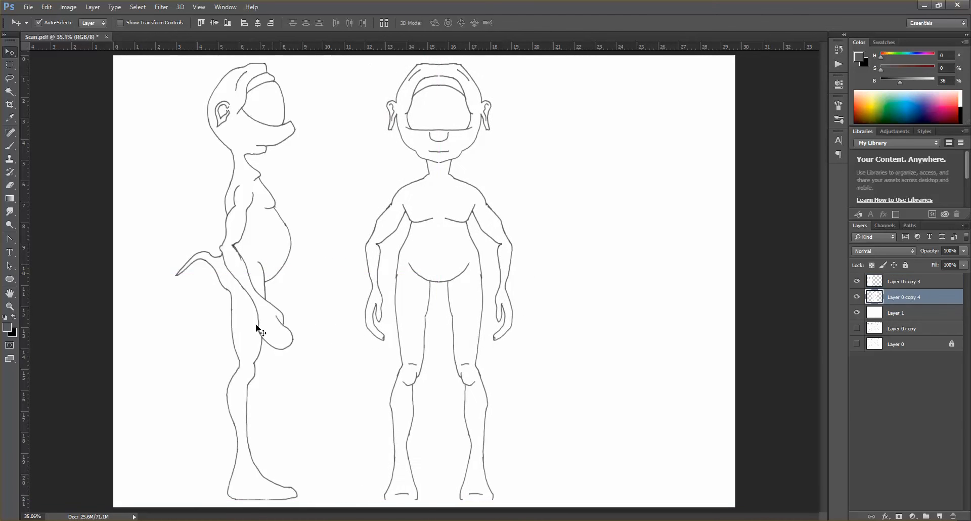
pyautogui.click(913, 286)
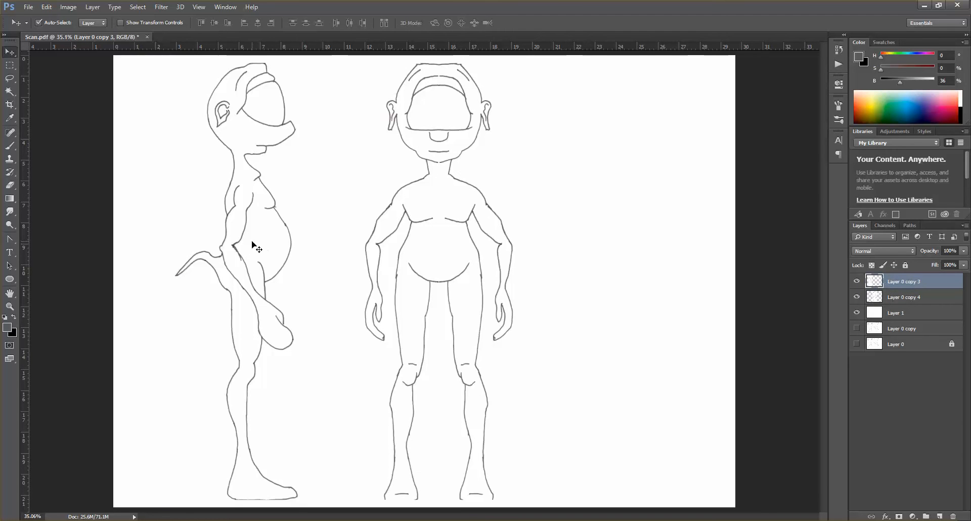
pyautogui.moveTo(252, 250); pyautogui.dragTo(432, 267)
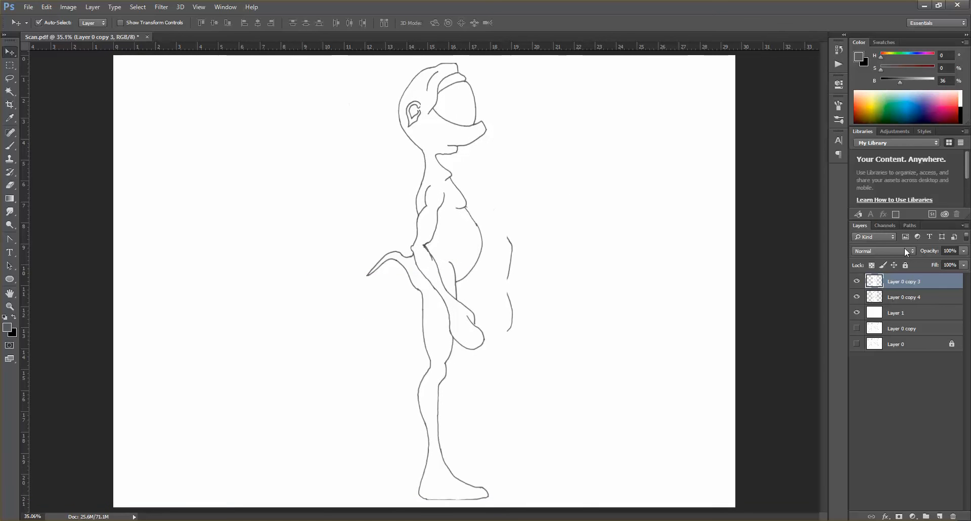
# Step: Lower Layer 0 copy 3 to 50% opacity to compare the overlapping views, and restore it to 100%
pyautogui.moveTo(945, 261); pyautogui.dragTo(939, 264)
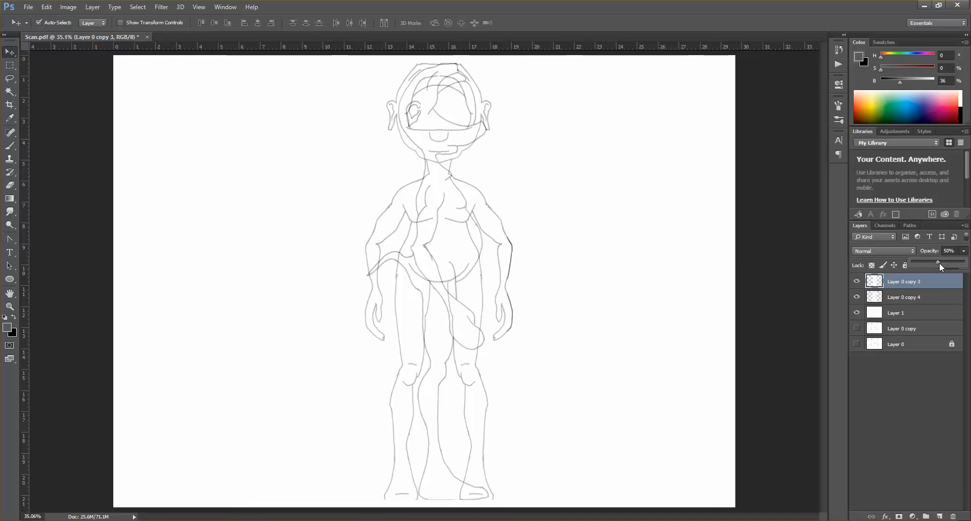
pyautogui.moveTo(937, 262); pyautogui.dragTo(966, 262)
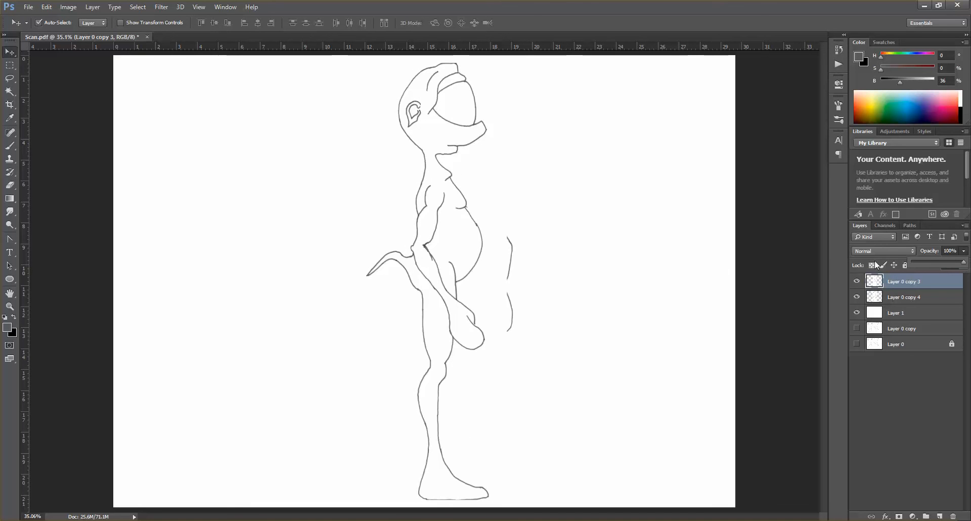
# Step: Hide Layer 0 copy 3 and crop the canvas to a 1:1 square centred on the front-view figure
pyautogui.click(857, 281)
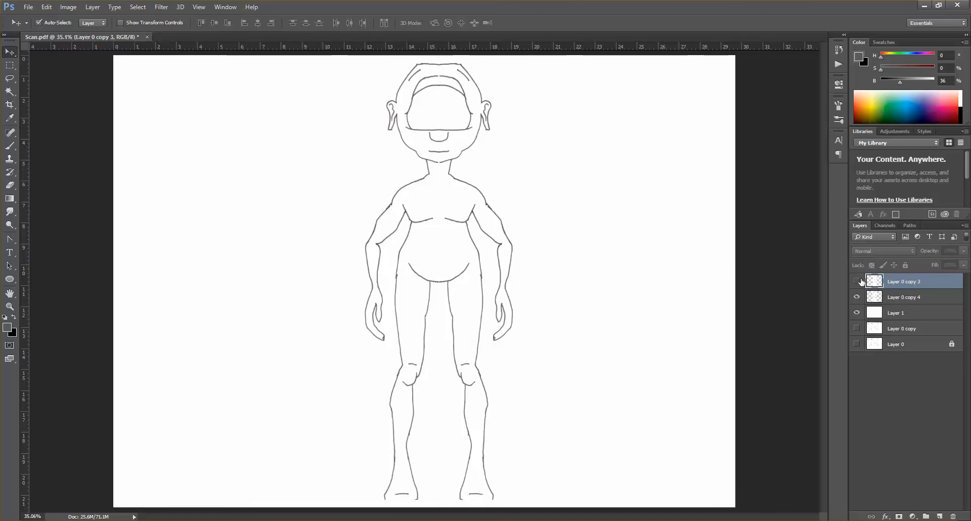
pyautogui.click(9, 104)
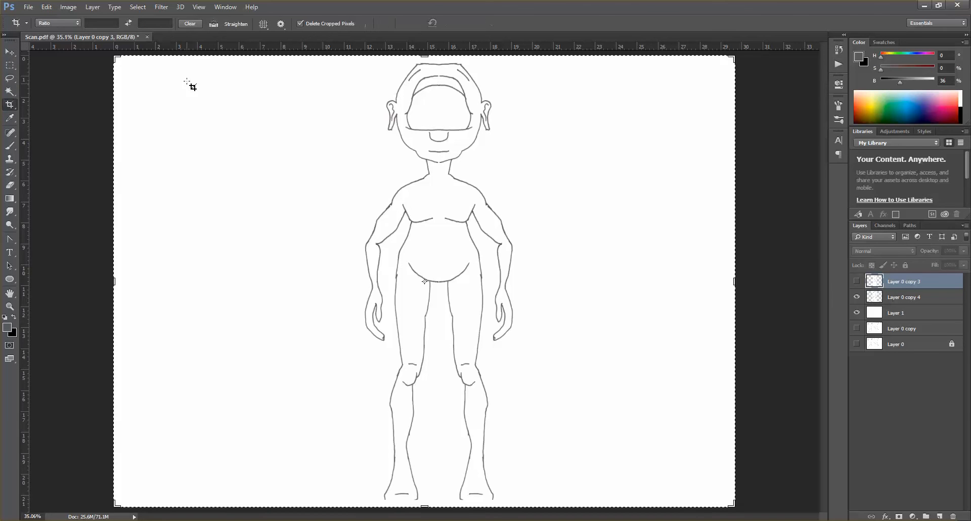
pyautogui.click(99, 22)
pyautogui.write('1')
pyautogui.press('Tab')
pyautogui.write('1')
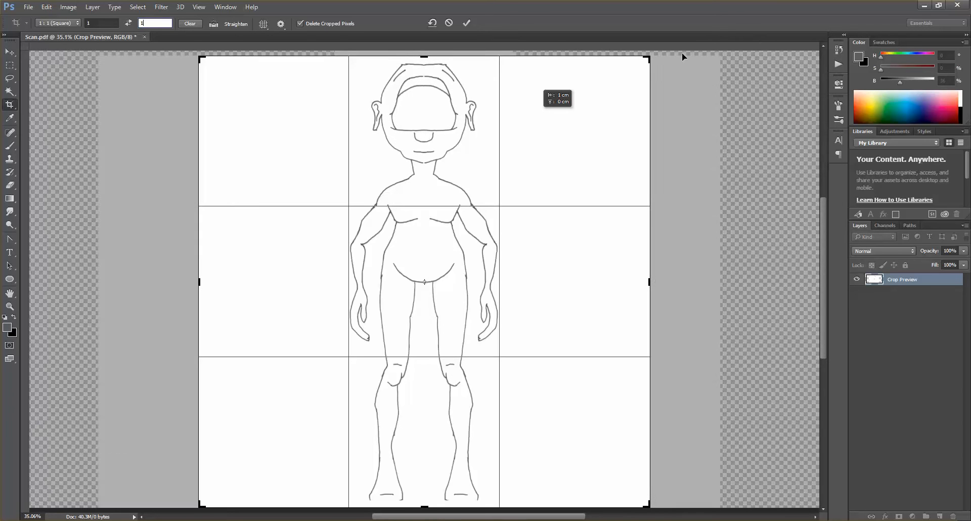
pyautogui.hotkey('ctrl', 'r')
pyautogui.press('Return')
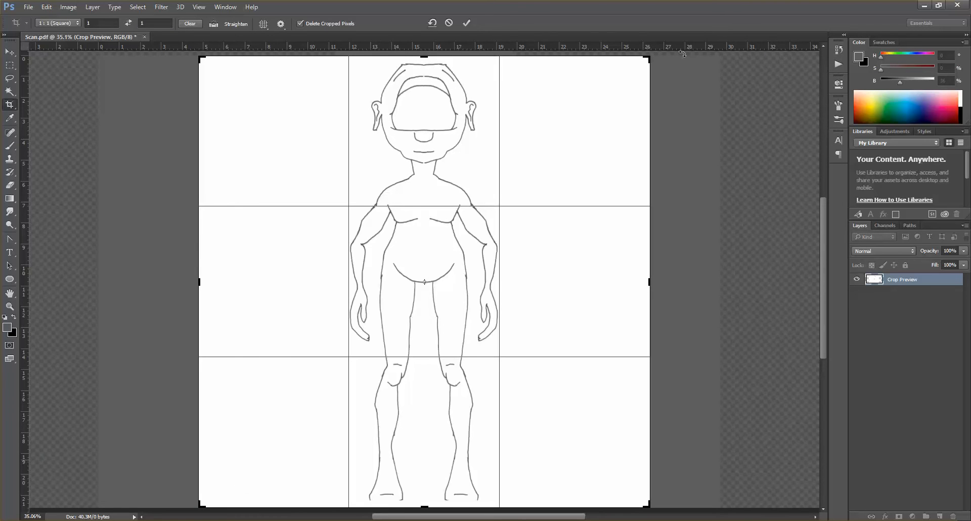
# Step: Start saving the front view as a new file and choose the Buddy! folder on the Desktop as its location
pyautogui.hotkey('ctrl', 'shift', 's')
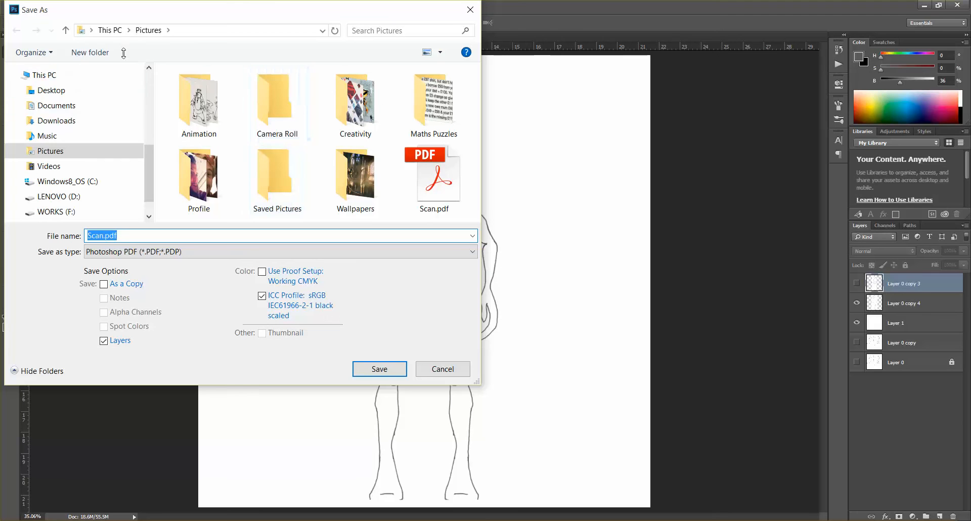
pyautogui.click(64, 89)
pyautogui.click(71, 94)
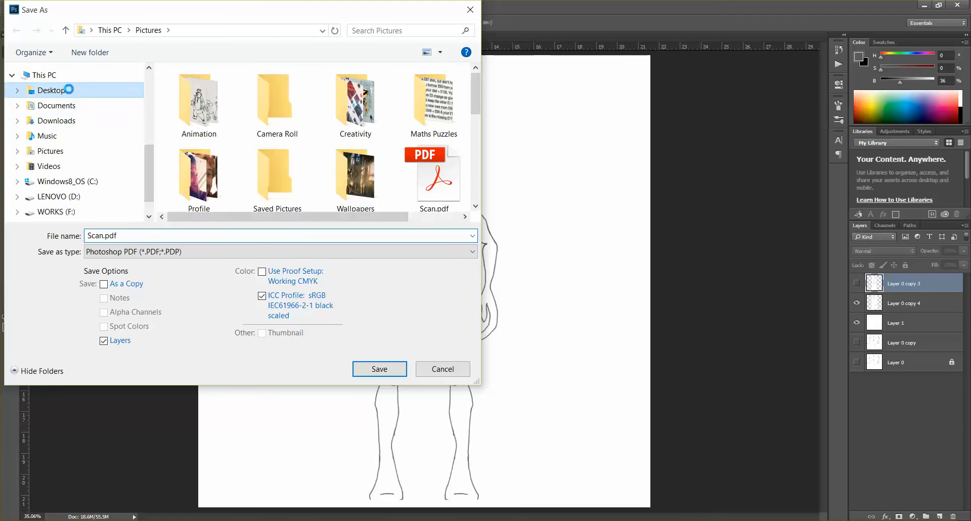
pyautogui.click(219, 106)
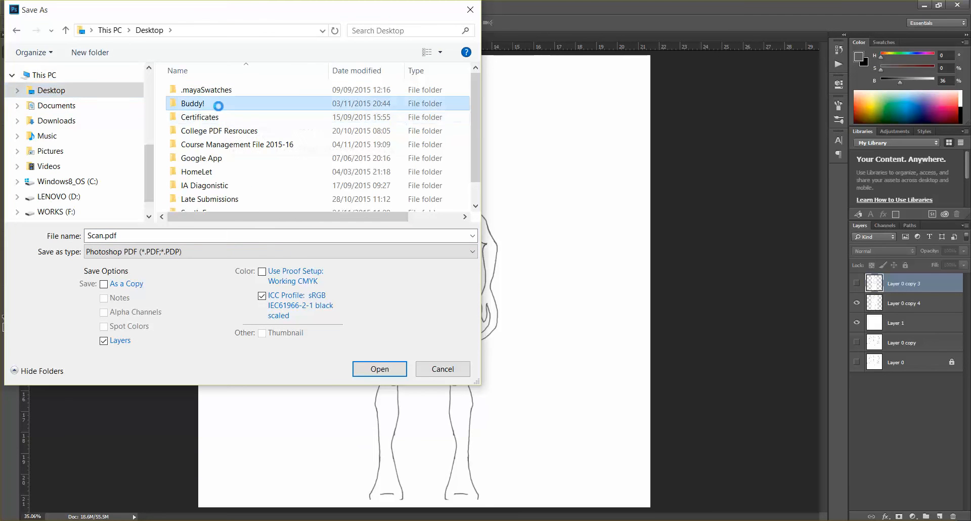
pyautogui.doubleClick(220, 108)
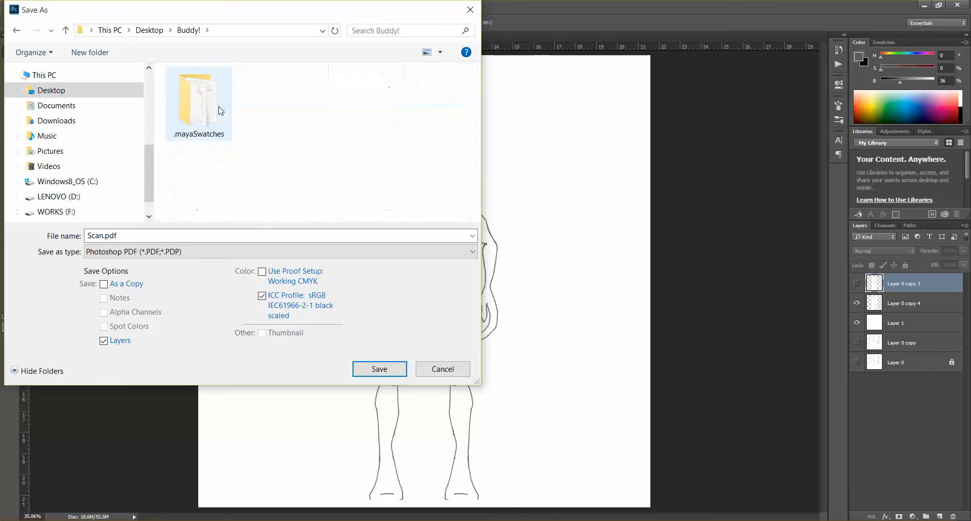
# Step: Name the file Buddy New Front, set its format to JPEG, and save it, accepting the JPEG options
pyautogui.doubleClick(123, 236)
pyautogui.write('Budd')
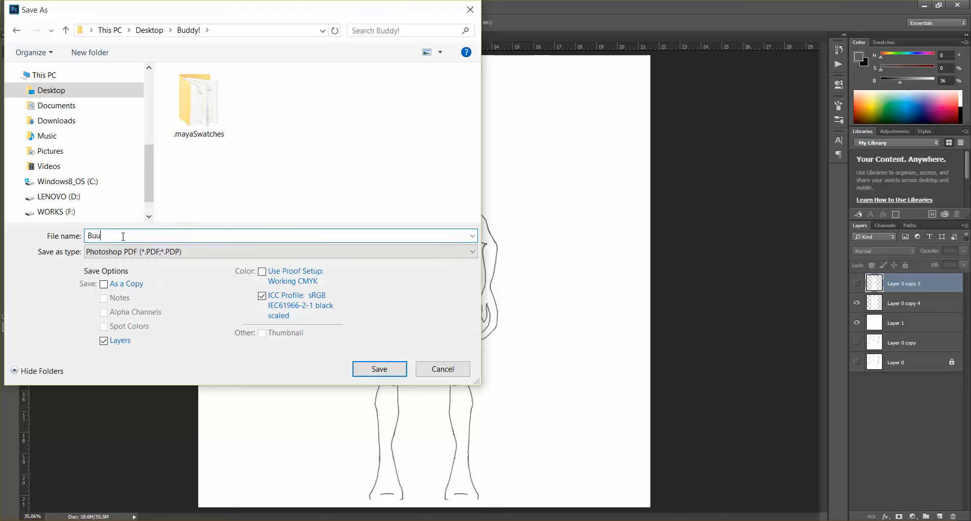
pyautogui.write('y New Front')
pyautogui.click(180, 257)
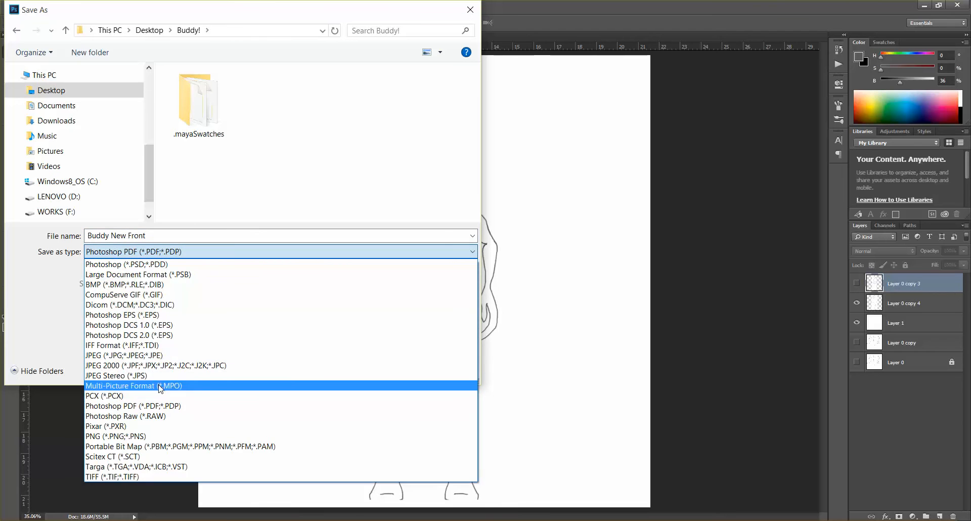
pyautogui.click(160, 362)
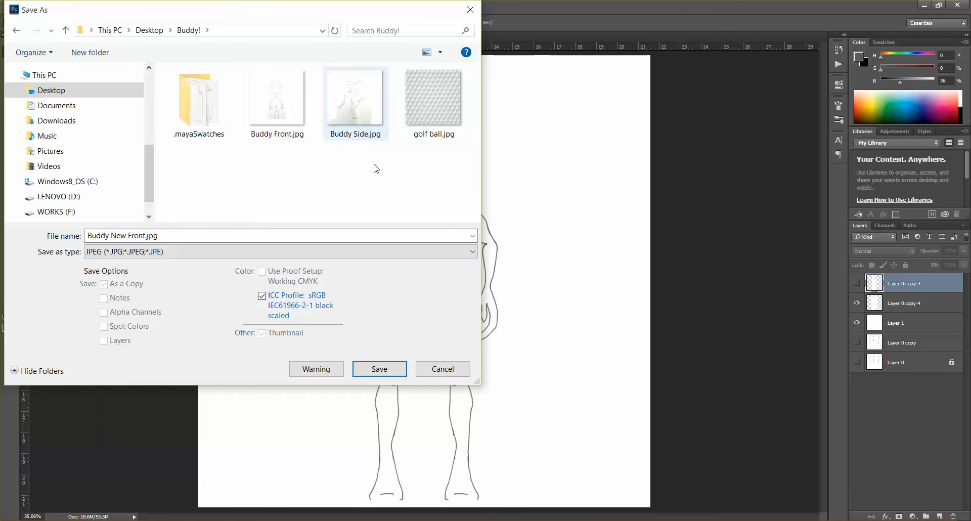
pyautogui.click(385, 374)
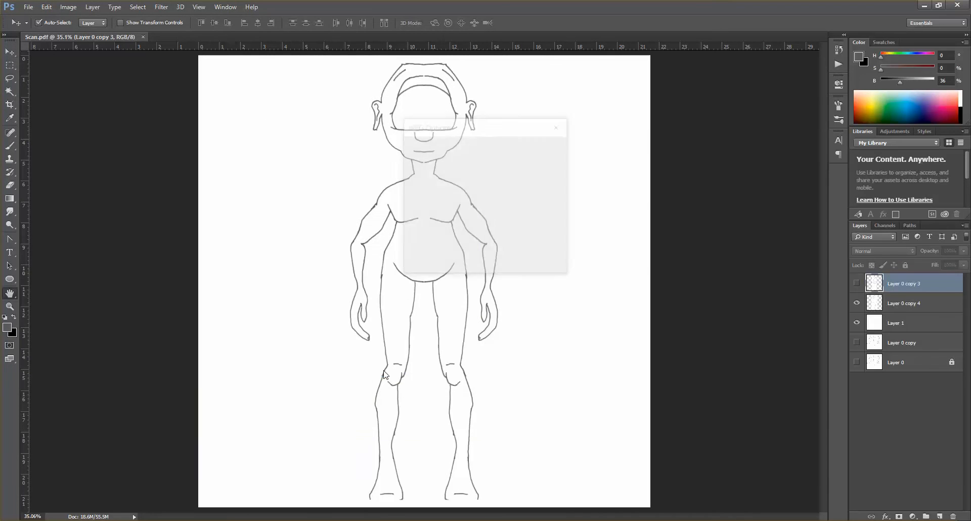
pyautogui.click(543, 146)
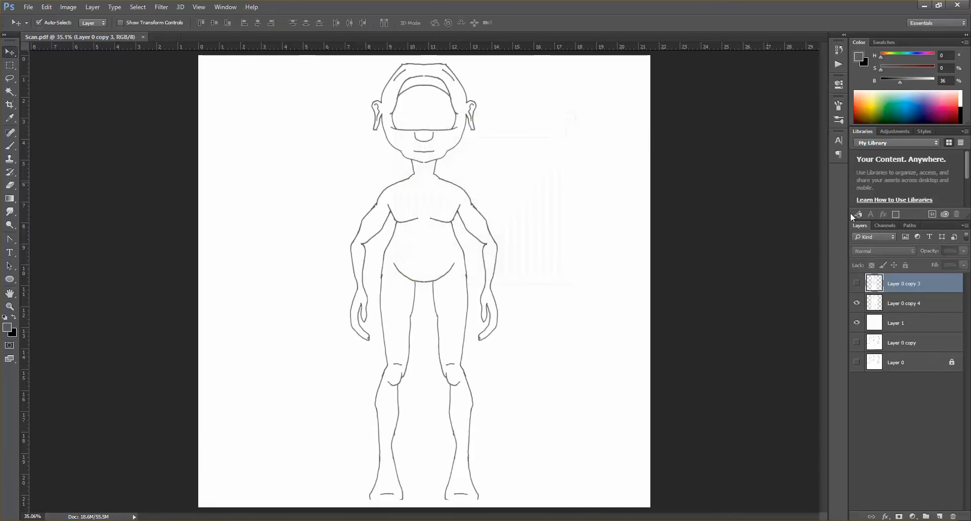
# Step: Show Layer 0 copy 3 instead of Layer 0 copy 4, and start saving the side view as a new file in JPEG format
pyautogui.click(857, 303)
pyautogui.click(857, 285)
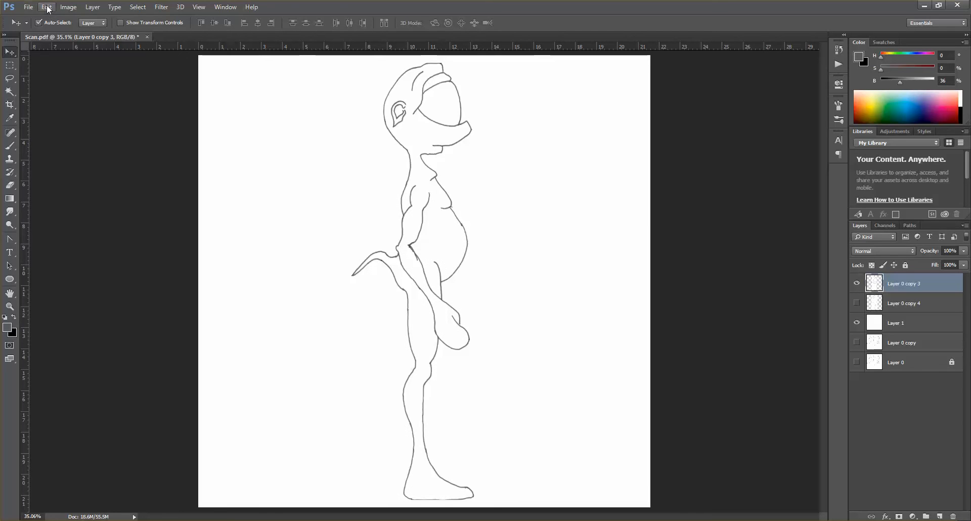
pyautogui.click(27, 8)
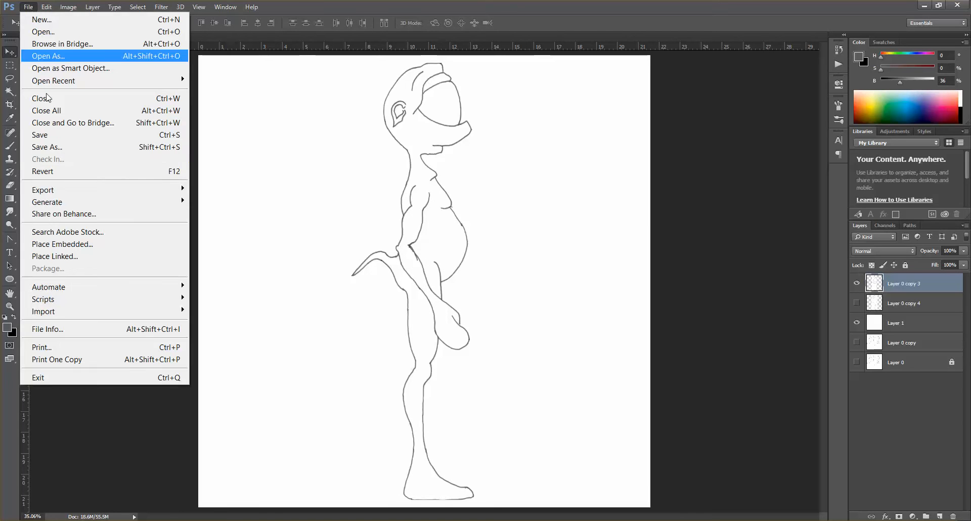
pyautogui.click(60, 147)
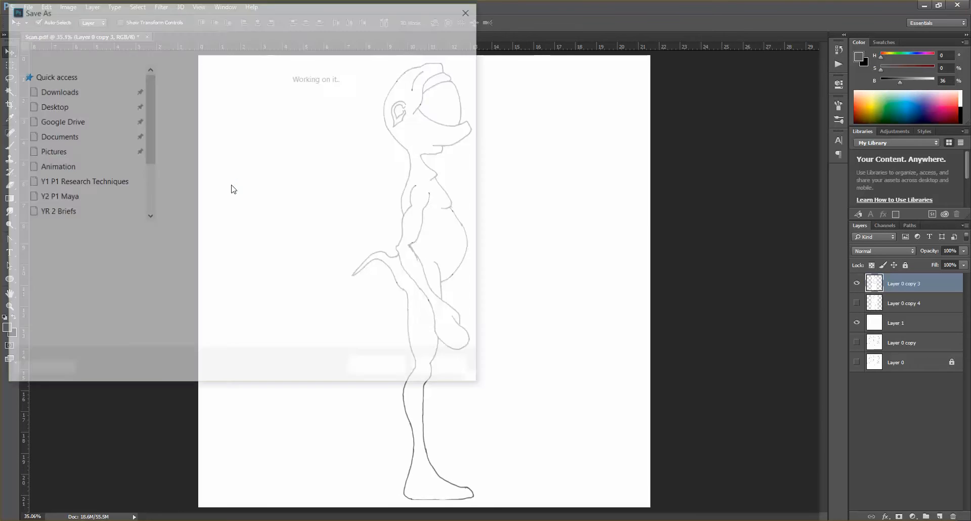
pyautogui.click(201, 253)
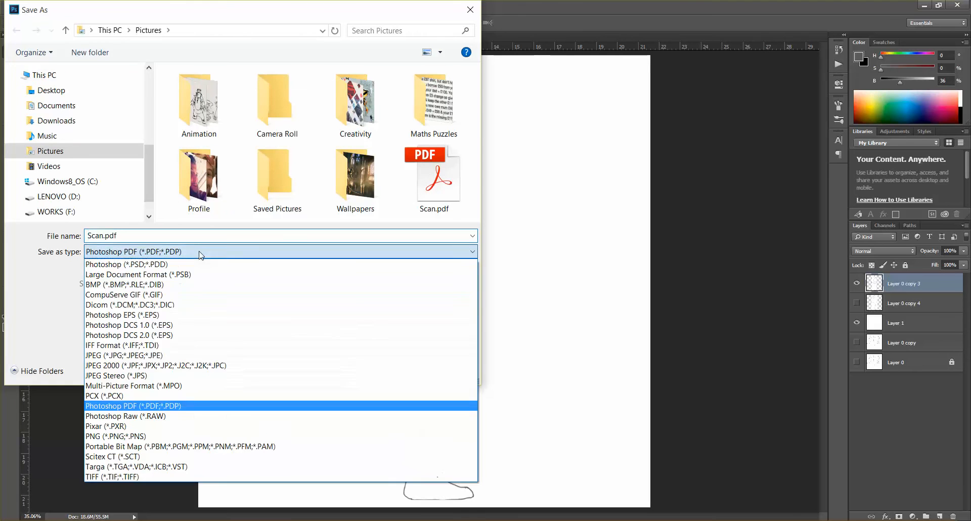
pyautogui.click(192, 355)
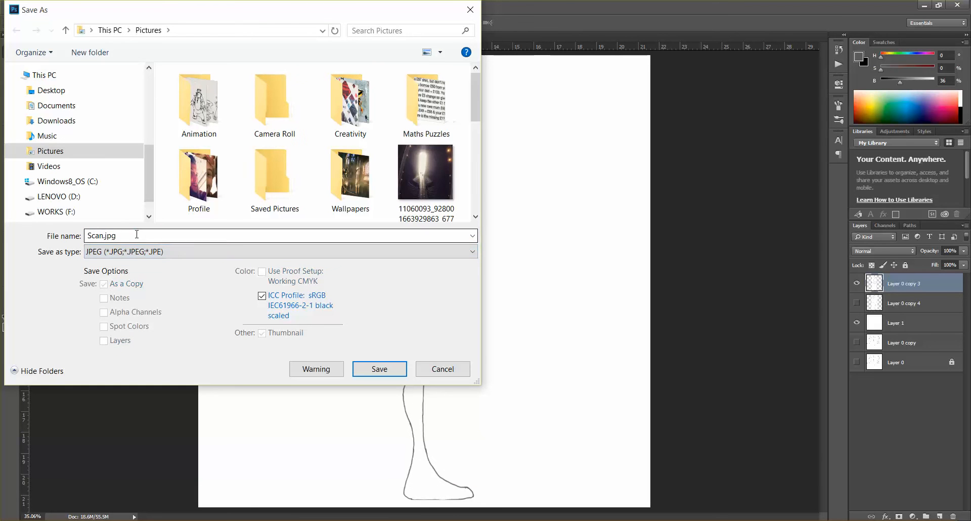
# Step: Save the side view as Buddy New Side in the Buddy! folder on the Desktop, accepting the JPEG options
pyautogui.click(69, 96)
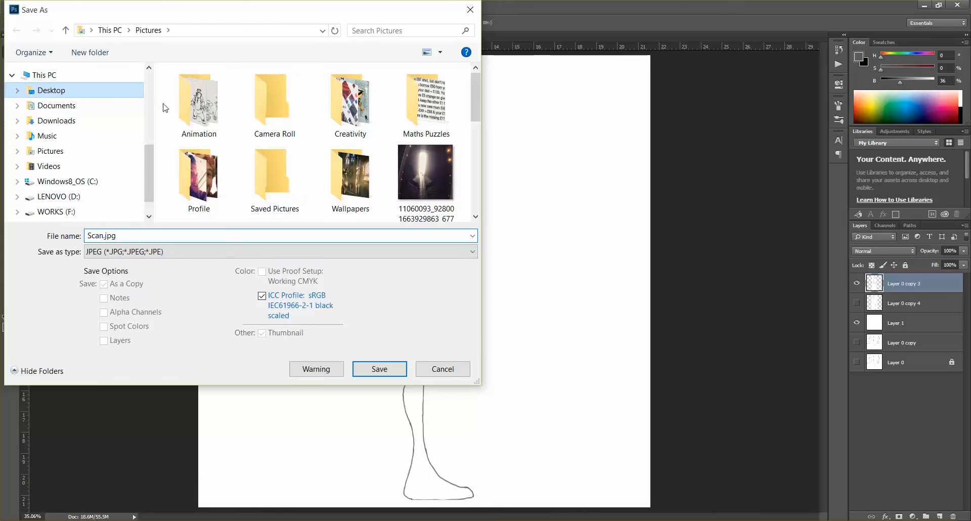
pyautogui.click(200, 103)
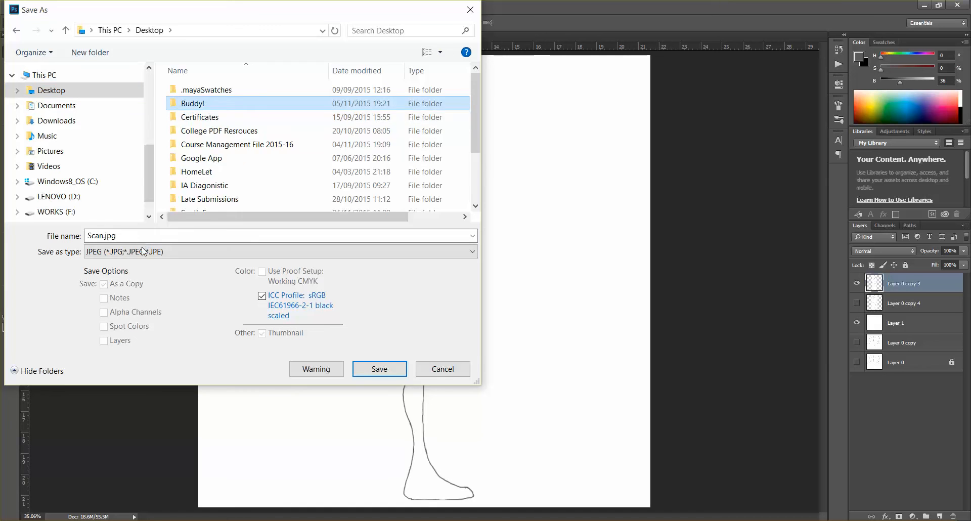
pyautogui.press('Return')
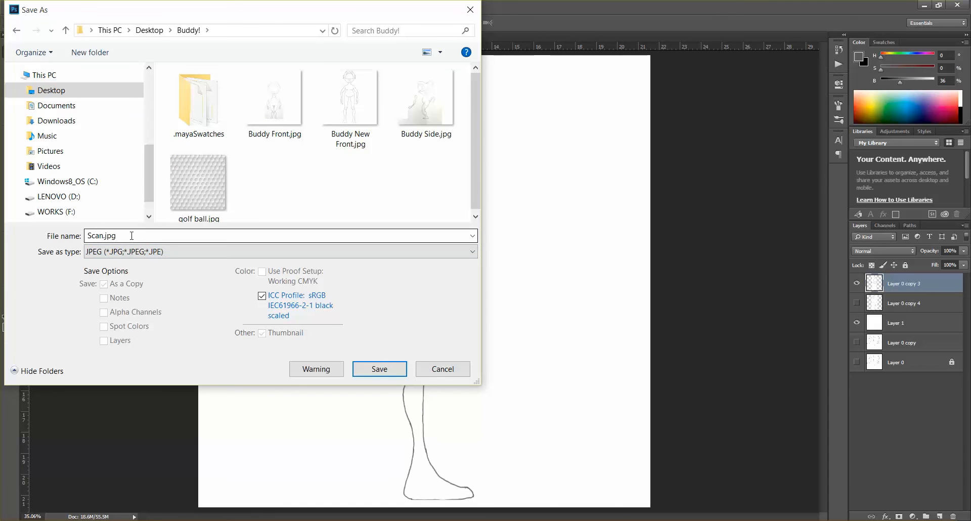
pyautogui.write('Buddy New Side')
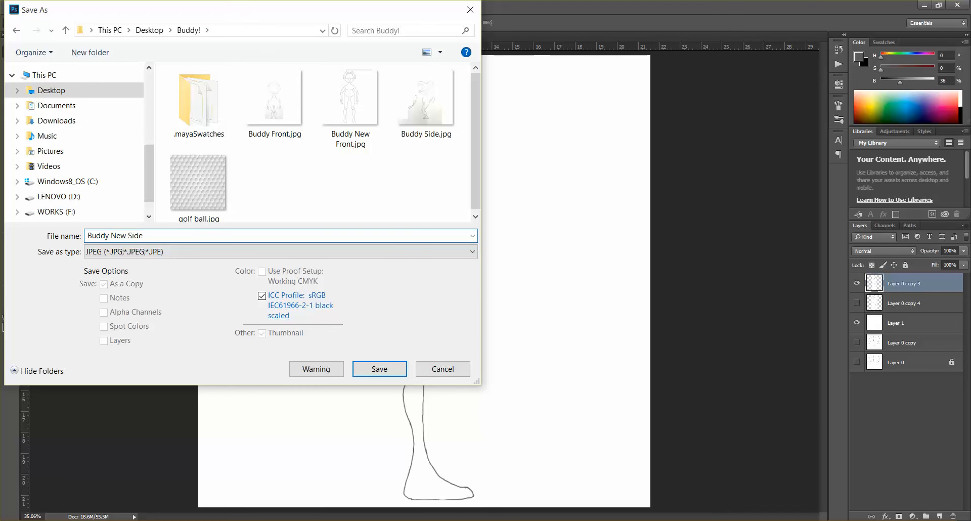
pyautogui.press('Return')
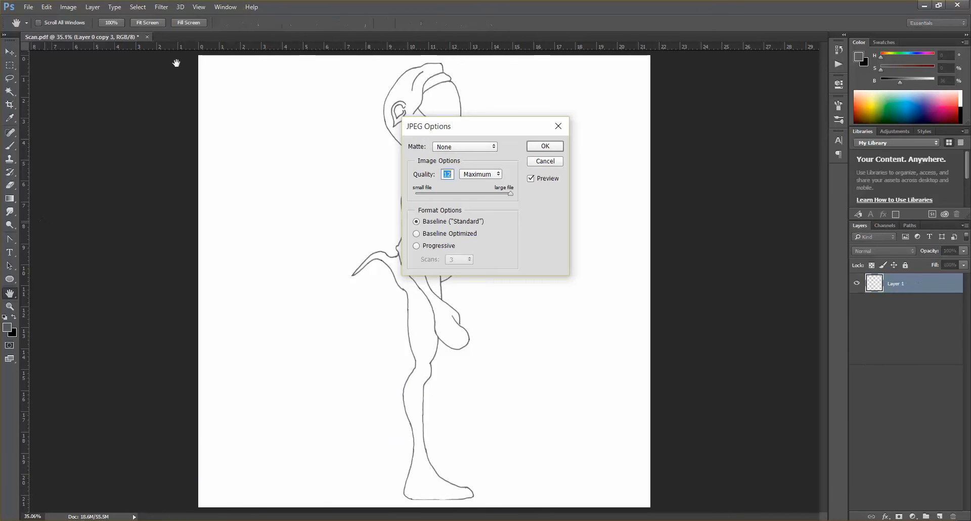
pyautogui.click(556, 147)
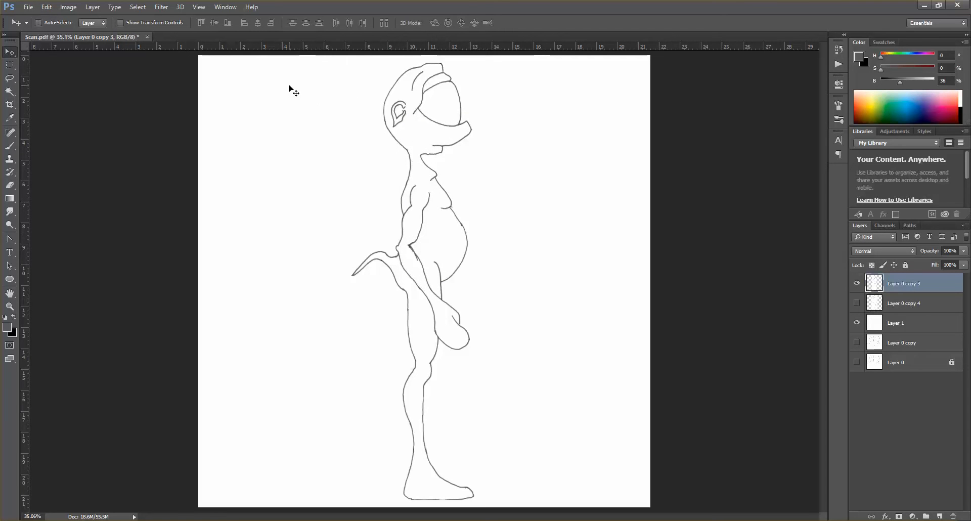
# Step: Mirror the side-view figure on Layer 0 copy 3 horizontally by transforming its width to -100%, and apply the transformation
pyautogui.press('ctrl')
pyautogui.hotkey('ctrl', 't')
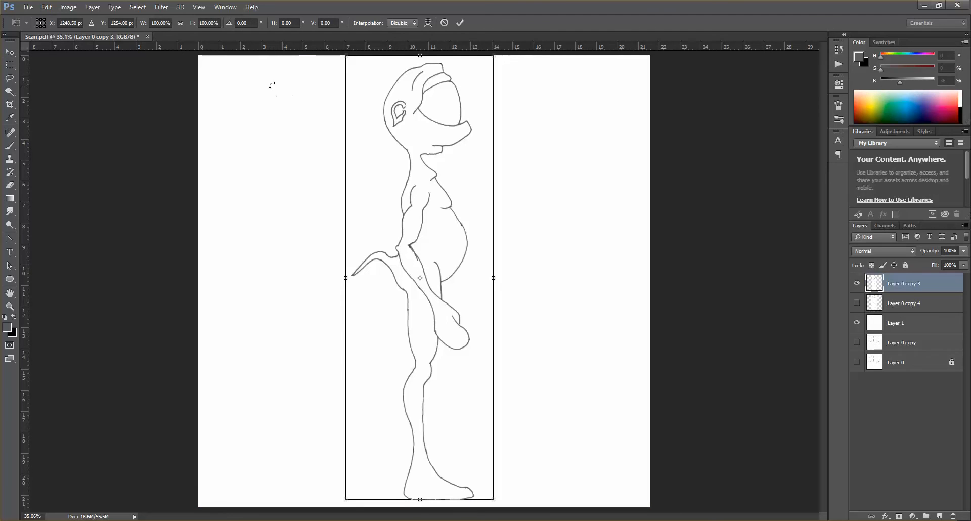
pyautogui.click(155, 23)
pyautogui.press('BackSpace')
pyautogui.write('-100')
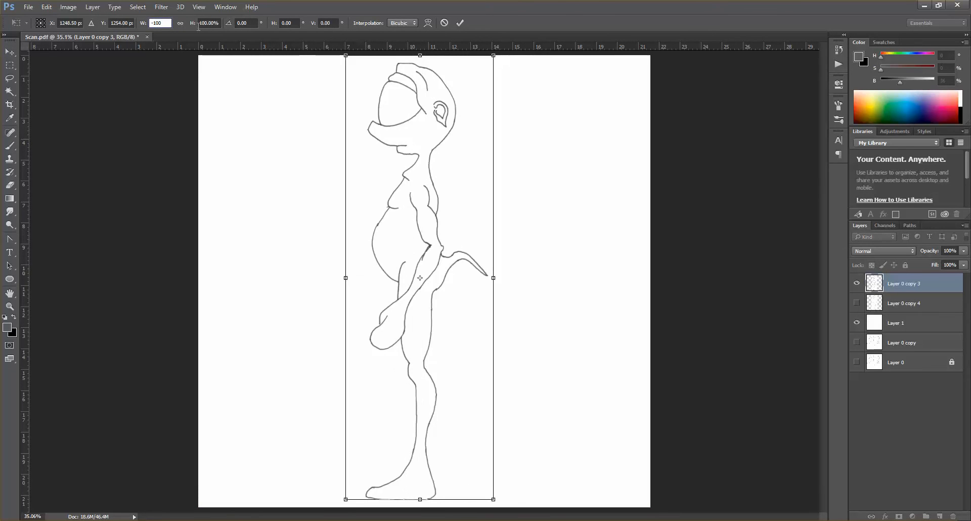
pyautogui.press('Return')
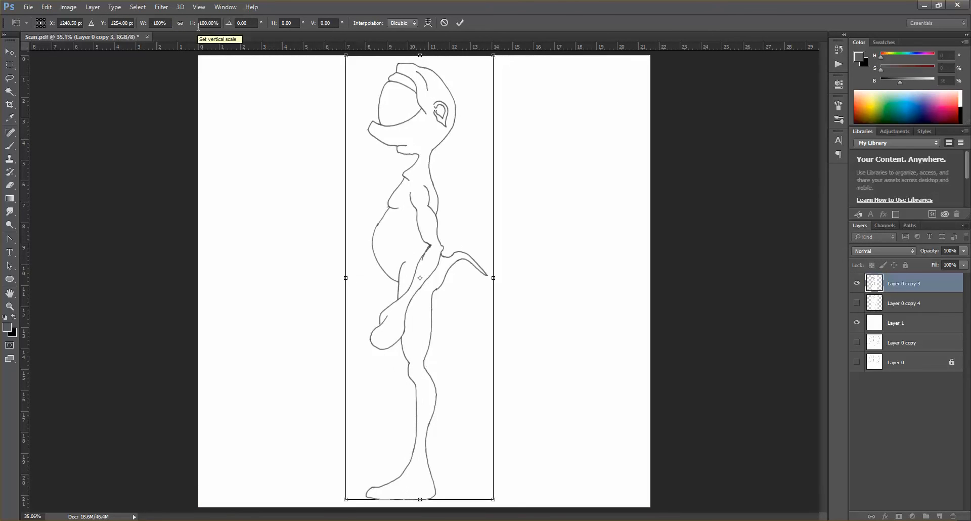
pyautogui.click(9, 51)
pyautogui.click(432, 199)
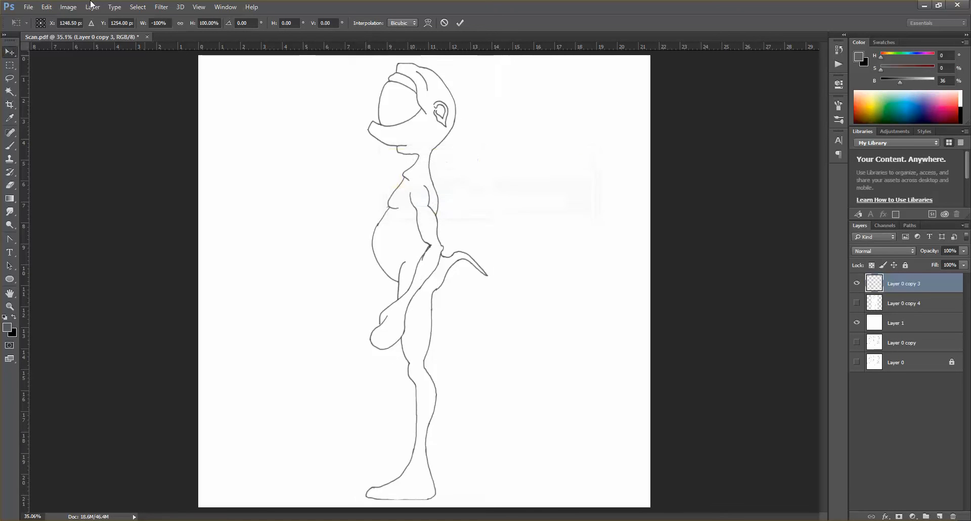
# Step: Start saving the mirrored side view as a JPEG in the Buddy! folder on the Desktop
pyautogui.click(31, 8)
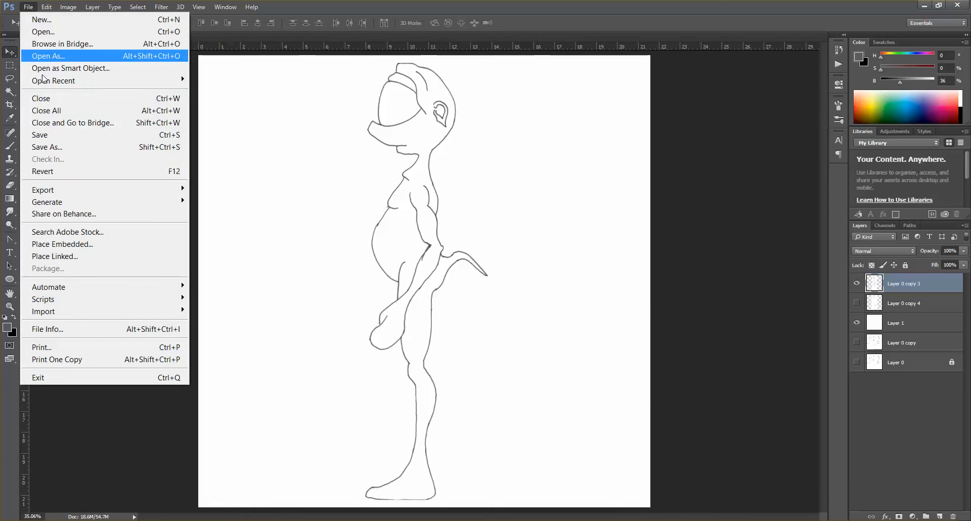
pyautogui.click(67, 147)
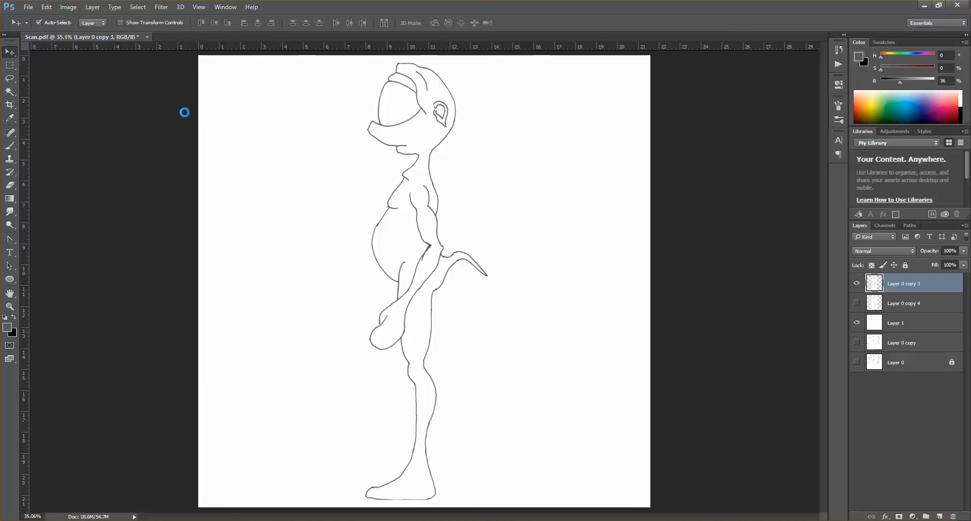
pyautogui.click(86, 105)
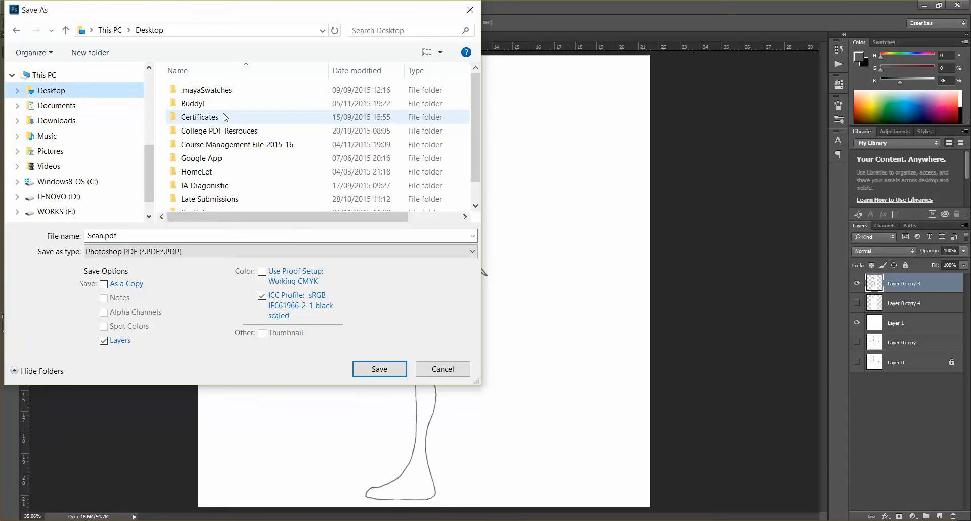
pyautogui.doubleClick(215, 103)
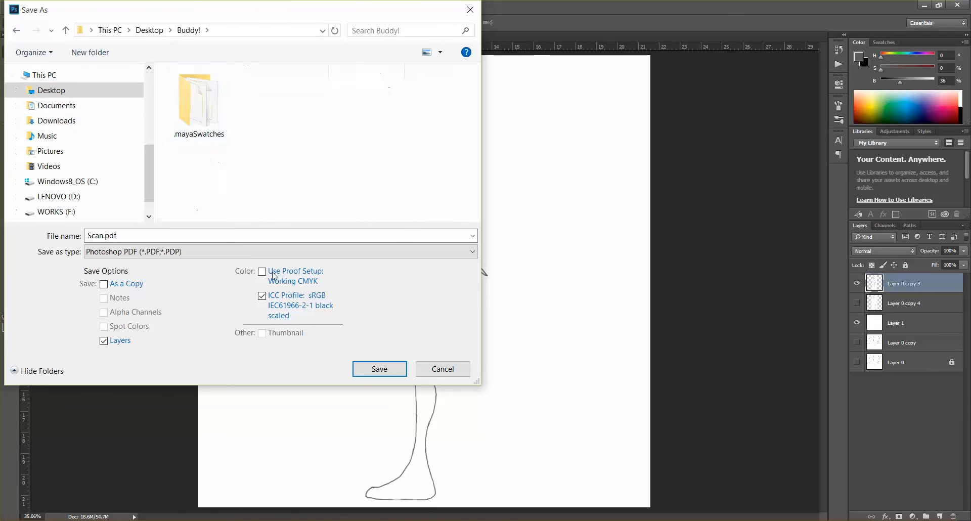
pyautogui.click(252, 252)
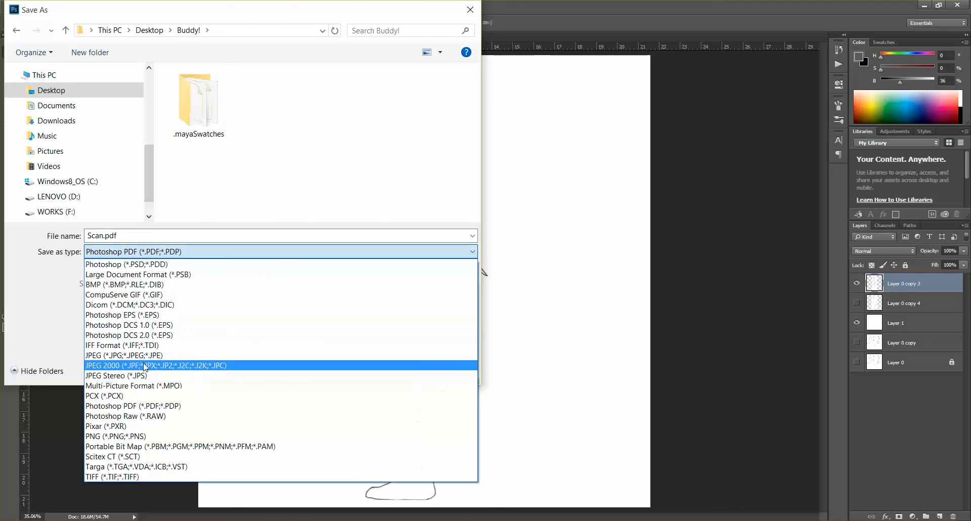
pyautogui.click(144, 355)
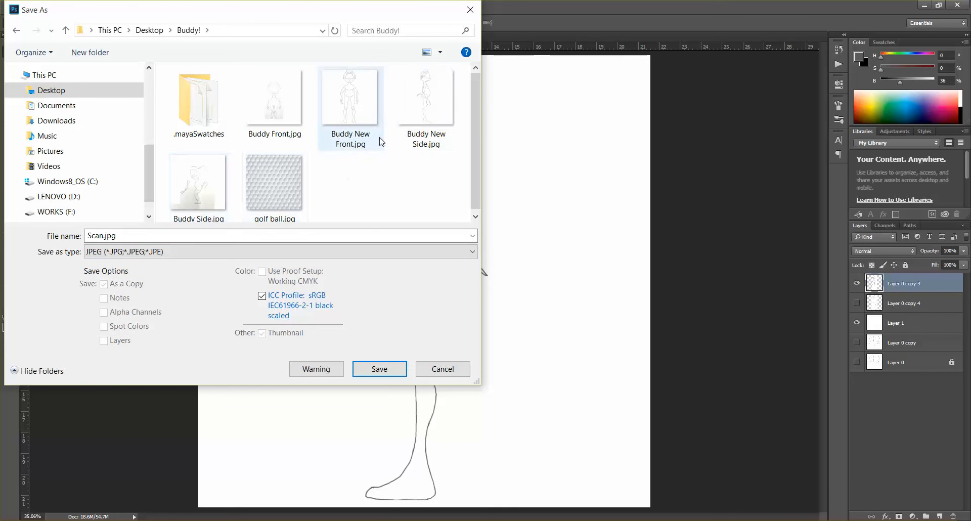
# Step: Overwrite Buddy New Side.jpg with the mirrored side view, accepting the JPEG options
pyautogui.click(426, 101)
pyautogui.click(391, 367)
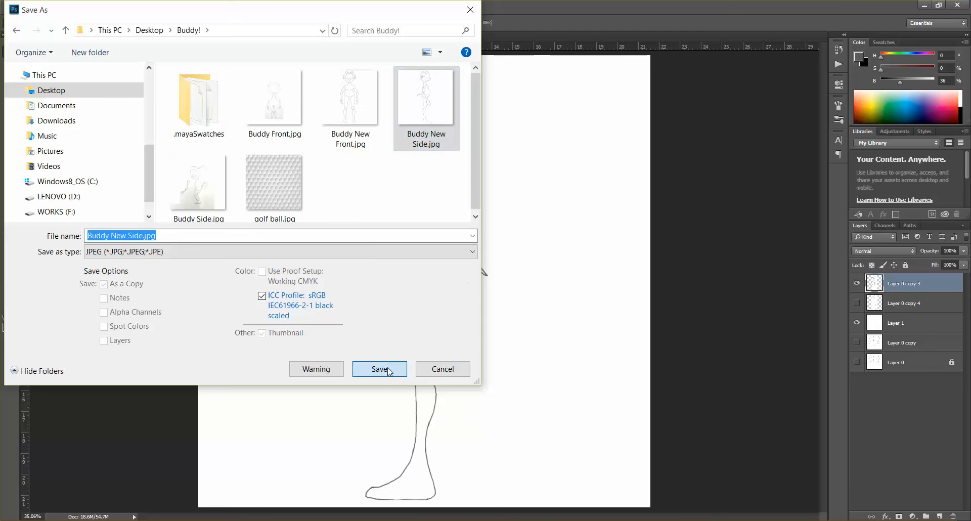
pyautogui.click(528, 268)
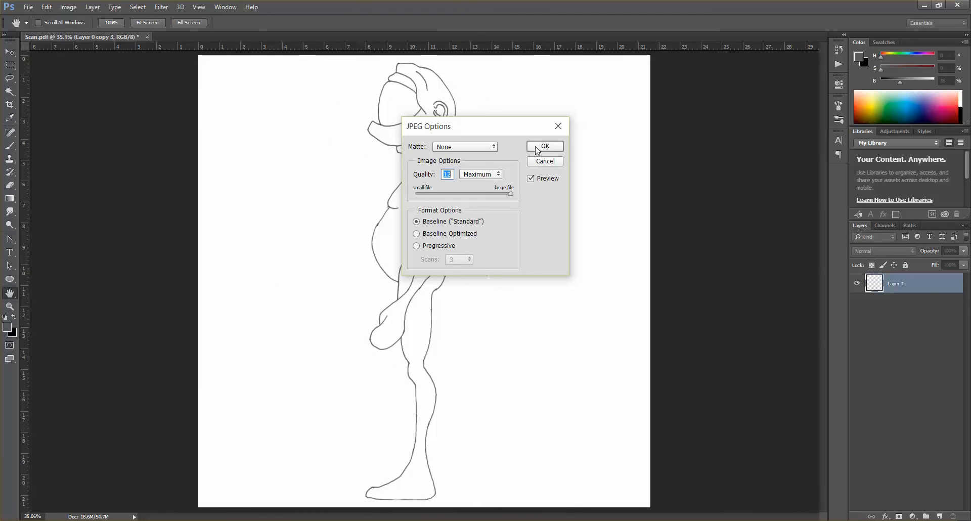
pyautogui.click(544, 147)
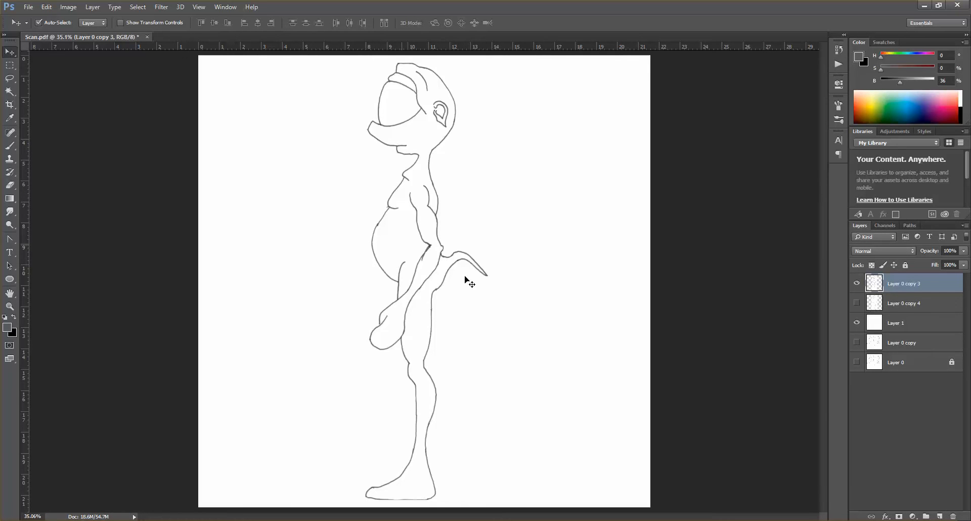
# Step: Quit Photoshop without saving the changes to Scan.pdf
pyautogui.click(28, 7)
pyautogui.press('Escape')
pyautogui.click(966, 5)
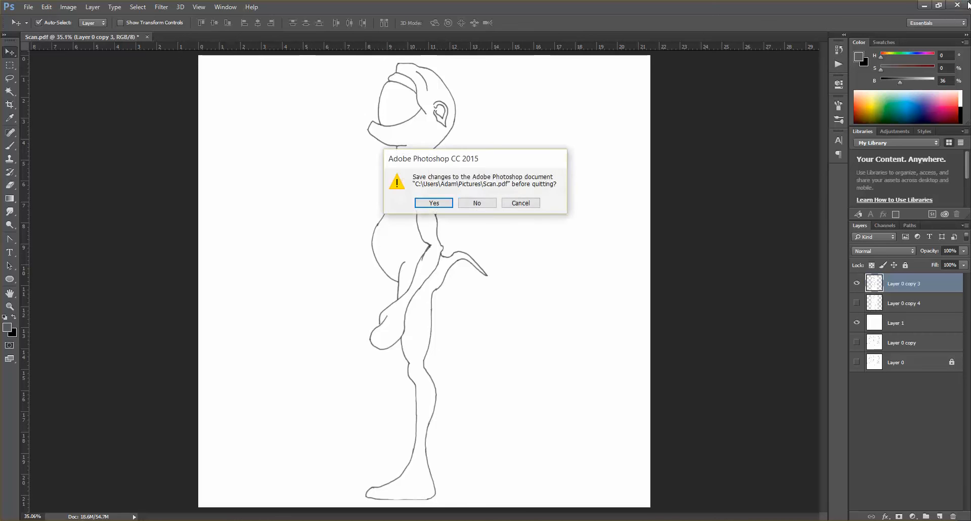
pyautogui.click(478, 203)
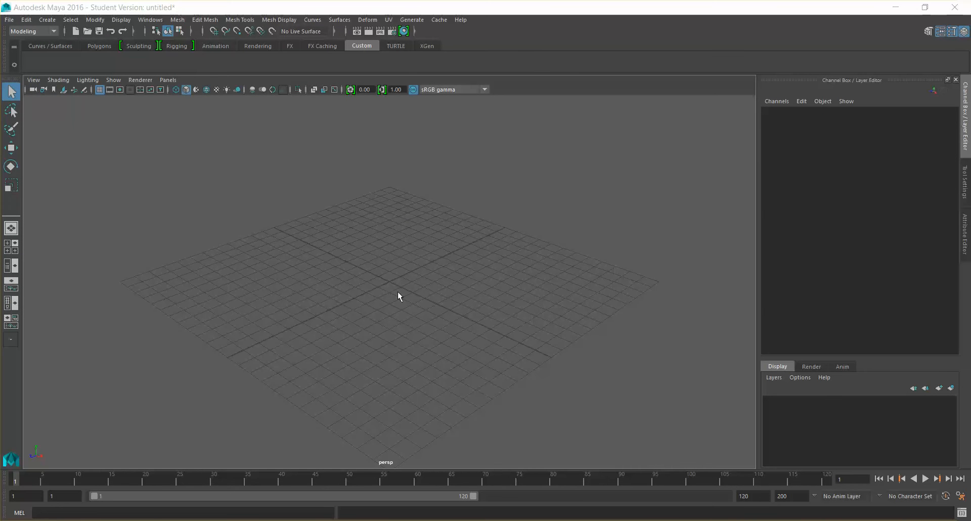
# Step: In Maya, create a polygon plane and set its width and height to 24
pyautogui.click(47, 19)
pyautogui.moveTo(135, 56)
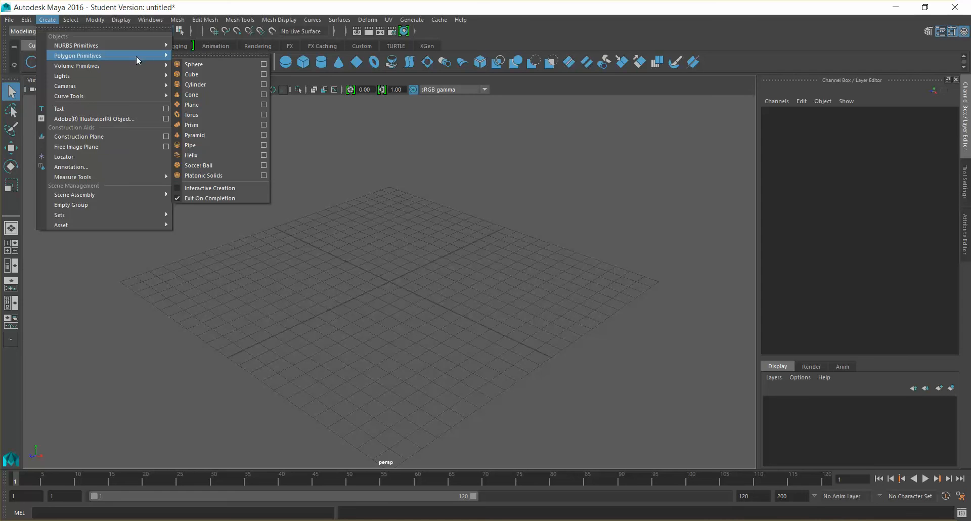
pyautogui.click(208, 104)
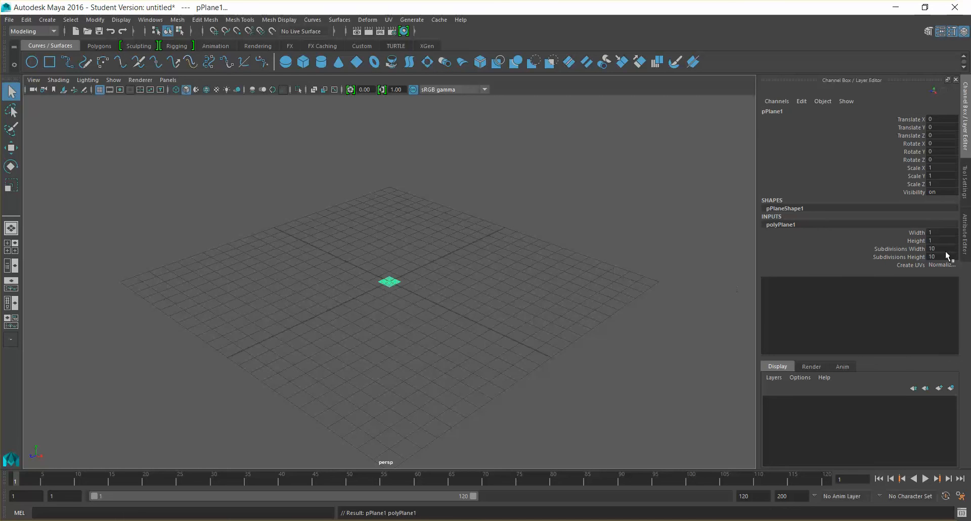
pyautogui.moveTo(943, 250); pyautogui.dragTo(943, 257)
pyautogui.write('24')
pyautogui.press('Return')
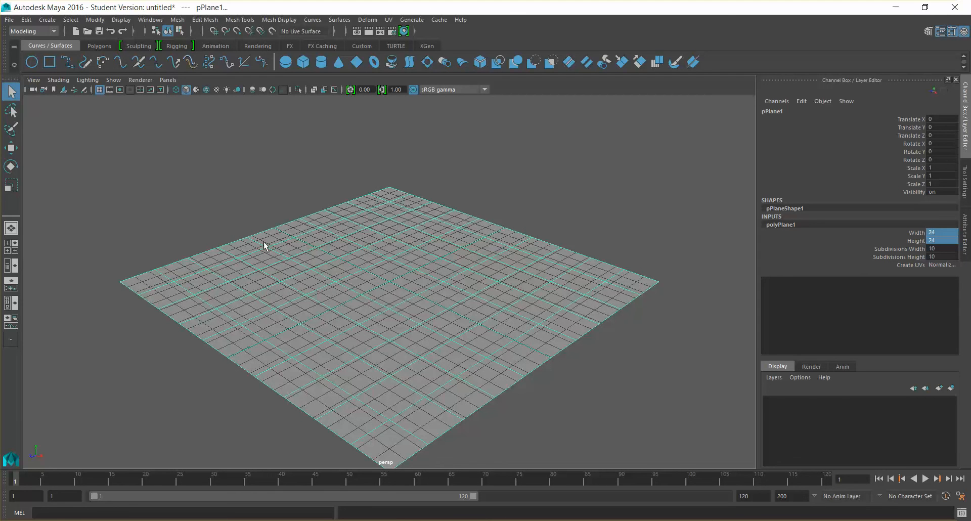
# Step: Set the plane's width and height subdivisions to 1 and deselect the plane
pyautogui.click(936, 256)
pyautogui.write('1')
pyautogui.press('Return')
pyautogui.click(654, 178)
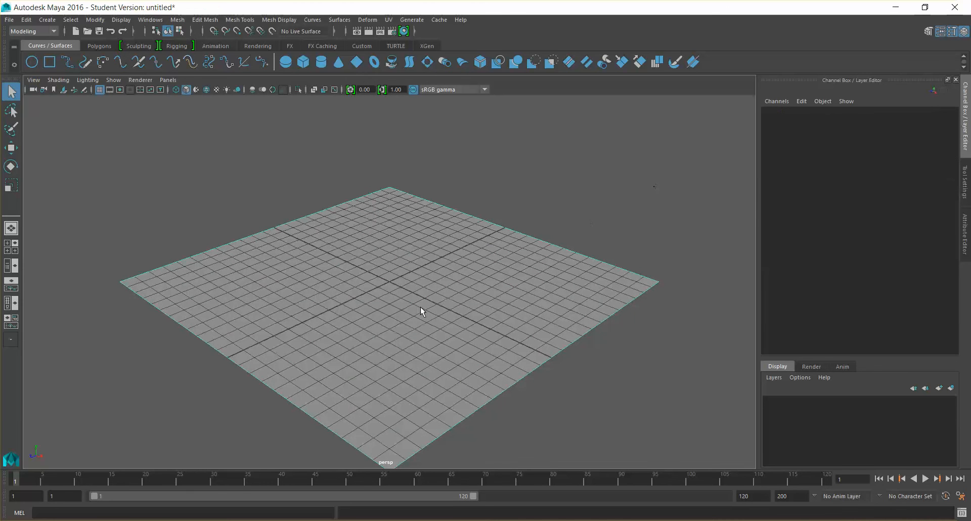
# Step: Assign a new Lambert material to the polygon plane
pyautogui.click(420, 307)
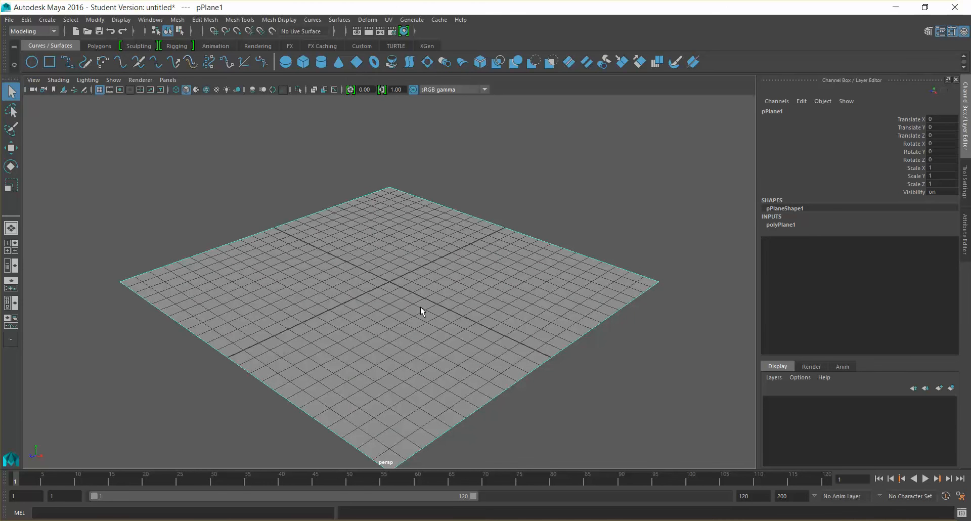
pyautogui.rightClick(392, 266)
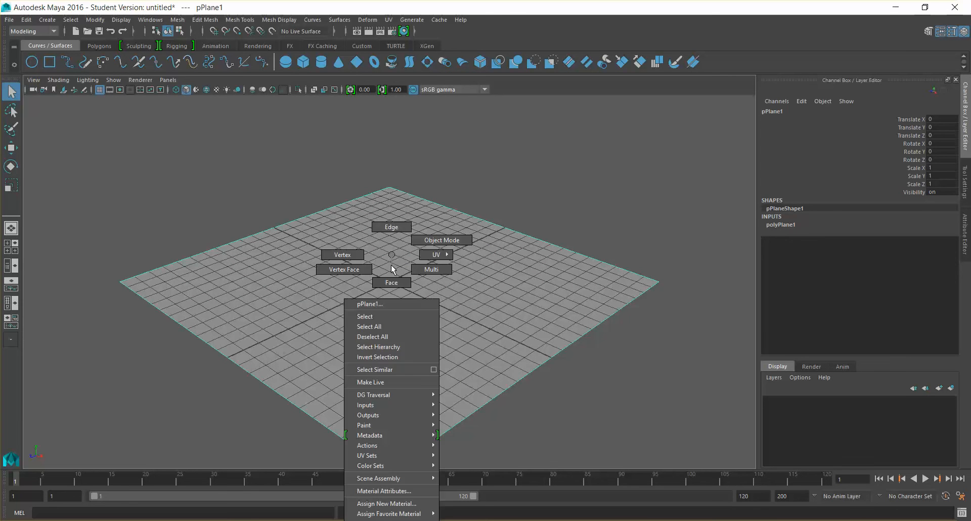
pyautogui.click(394, 504)
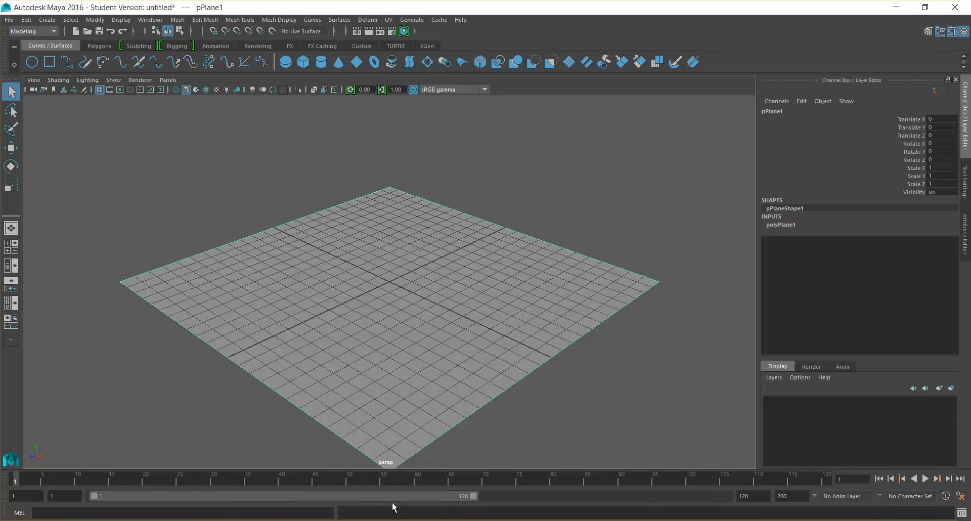
pyautogui.moveTo(367, 180); pyautogui.dragTo(324, 67)
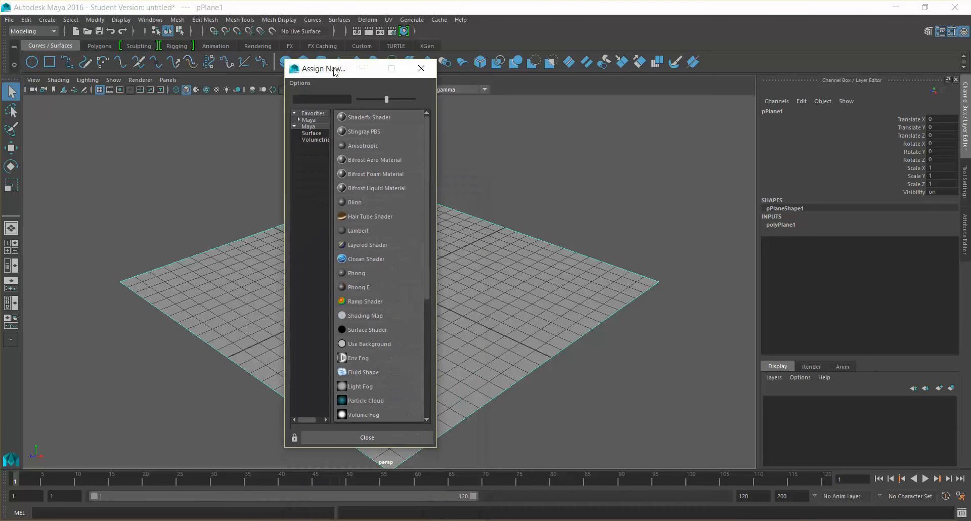
pyautogui.click(314, 125)
pyautogui.click(313, 120)
pyautogui.click(314, 127)
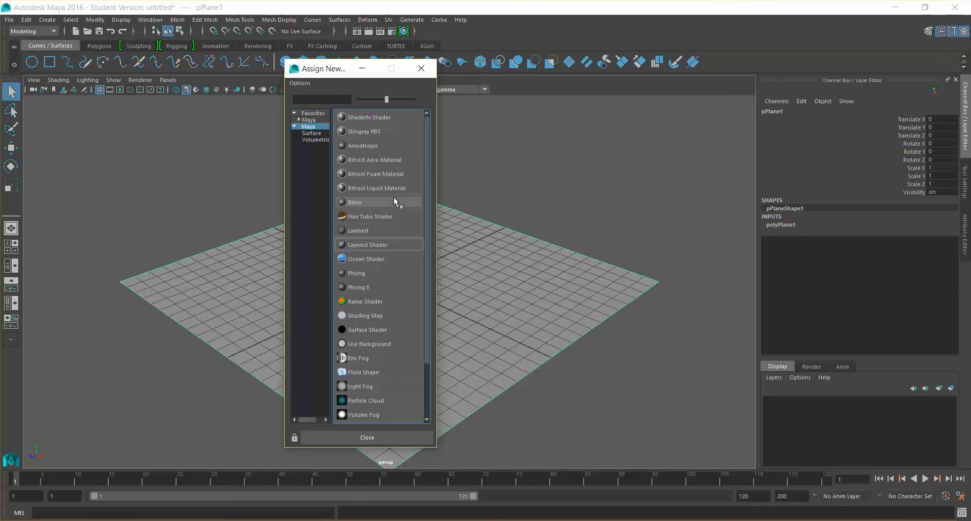
pyautogui.click(312, 121)
pyautogui.click(309, 134)
pyautogui.click(311, 139)
pyautogui.click(312, 133)
pyautogui.click(311, 121)
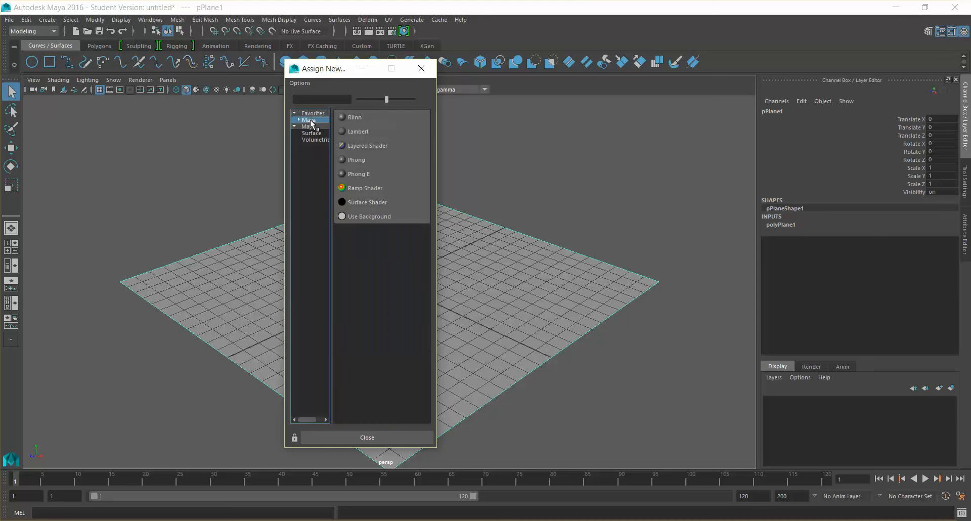
pyautogui.click(365, 131)
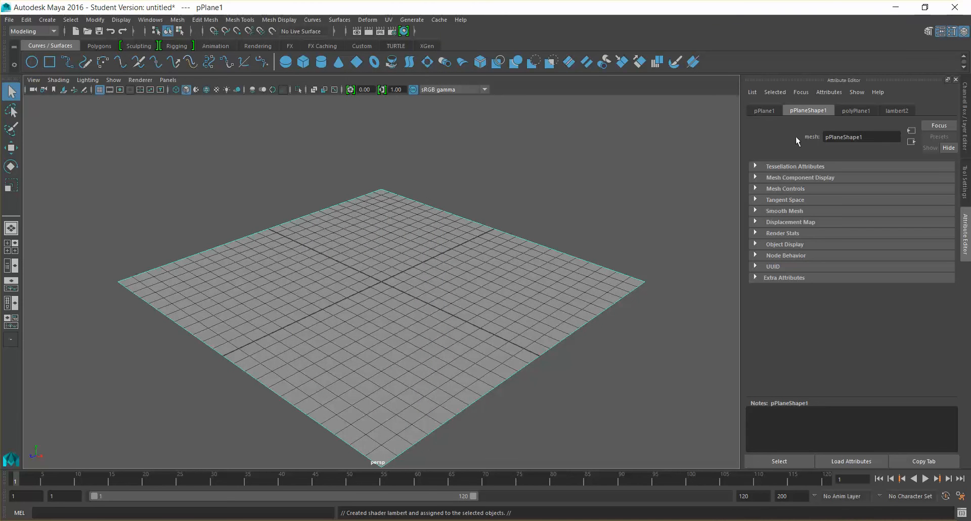
# Step: Connect a File texture to the Color attribute of the plane's new Lambert material
pyautogui.click(894, 112)
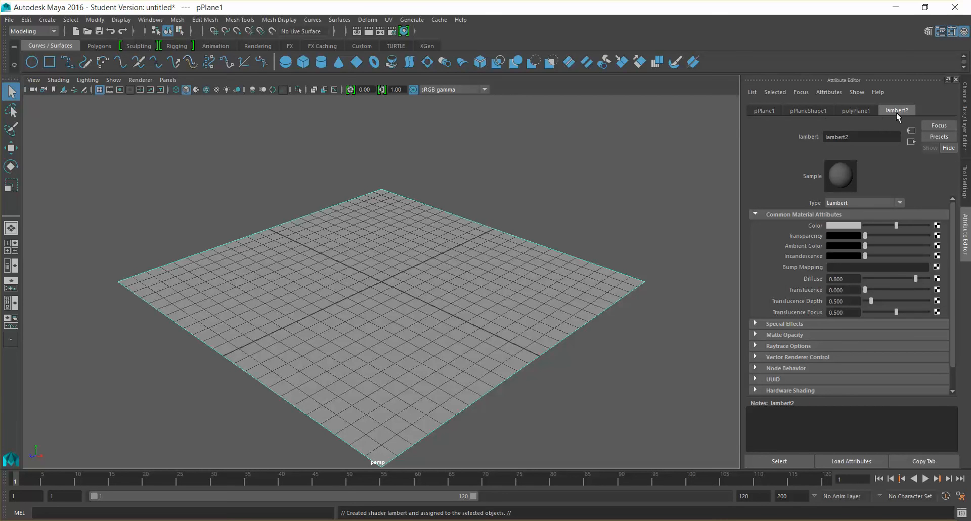
pyautogui.click(938, 226)
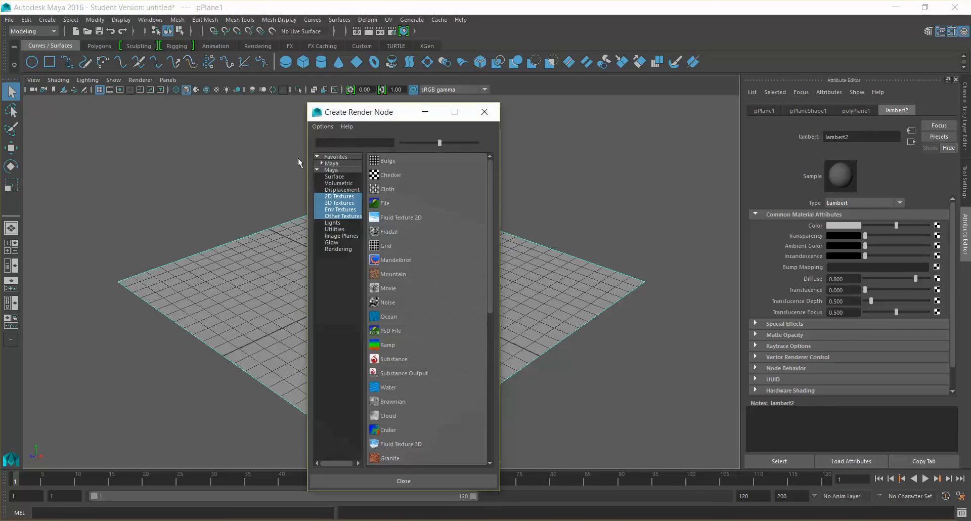
pyautogui.click(387, 204)
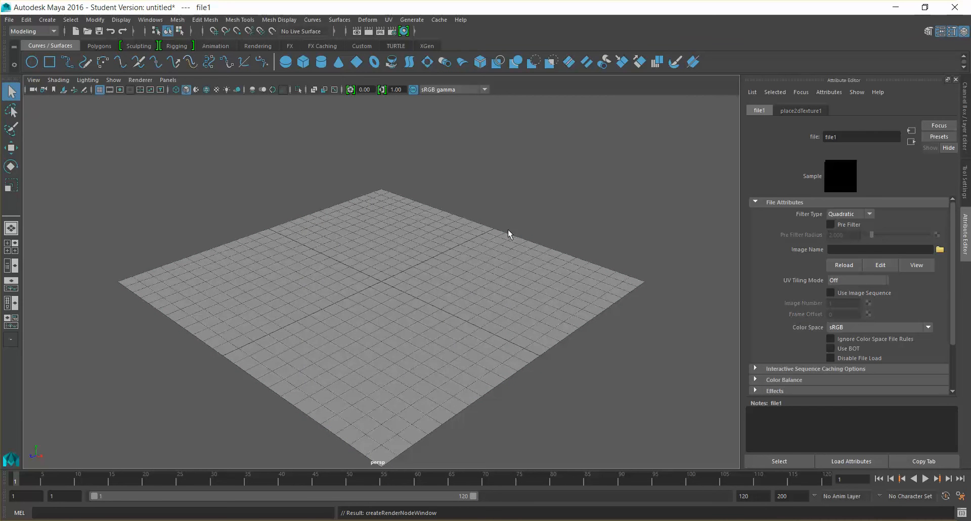
# Step: Load Buddy New Front.jpg from the Buddy! folder on the Desktop as the file texture's image
pyautogui.click(940, 250)
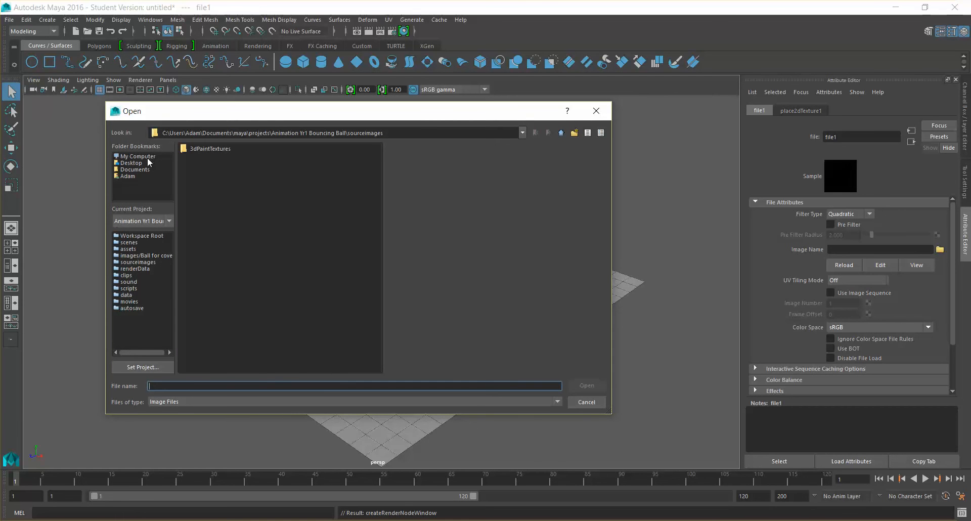
pyautogui.click(131, 163)
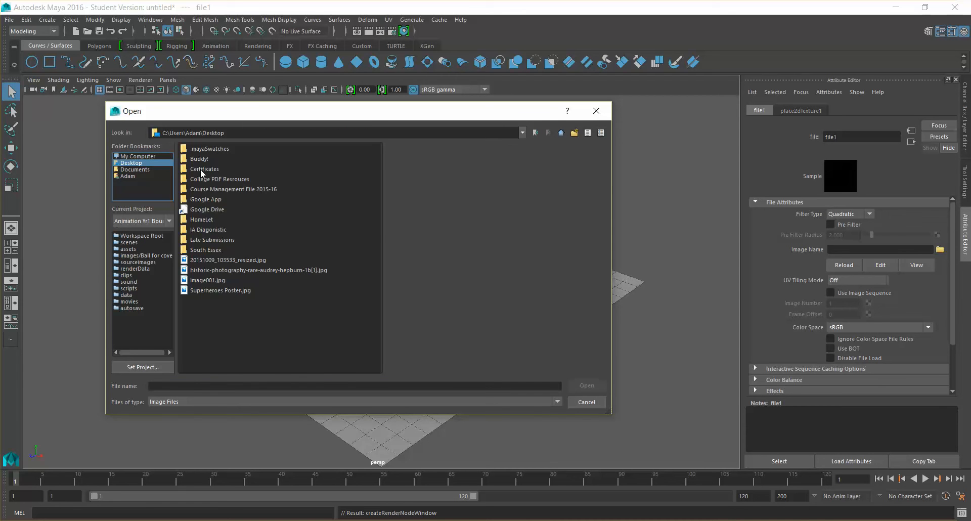
pyautogui.doubleClick(199, 159)
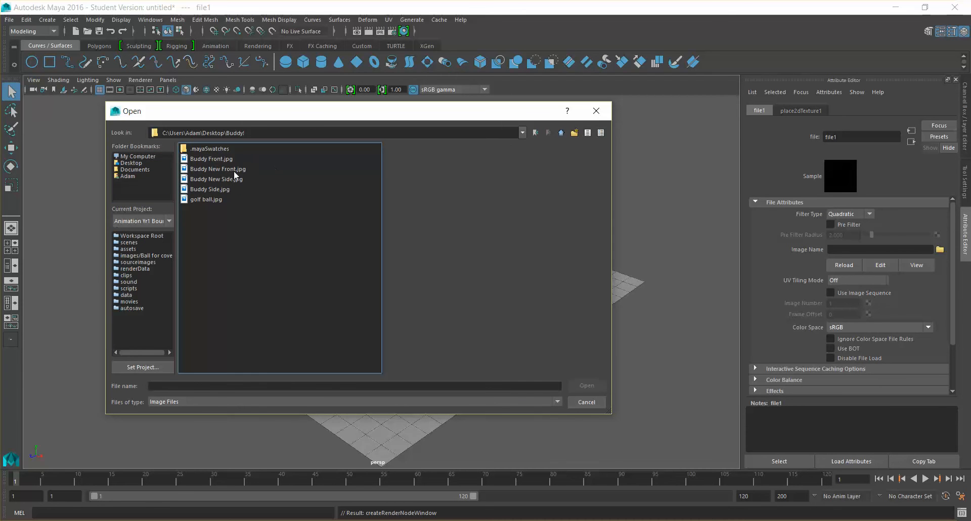
pyautogui.click(218, 169)
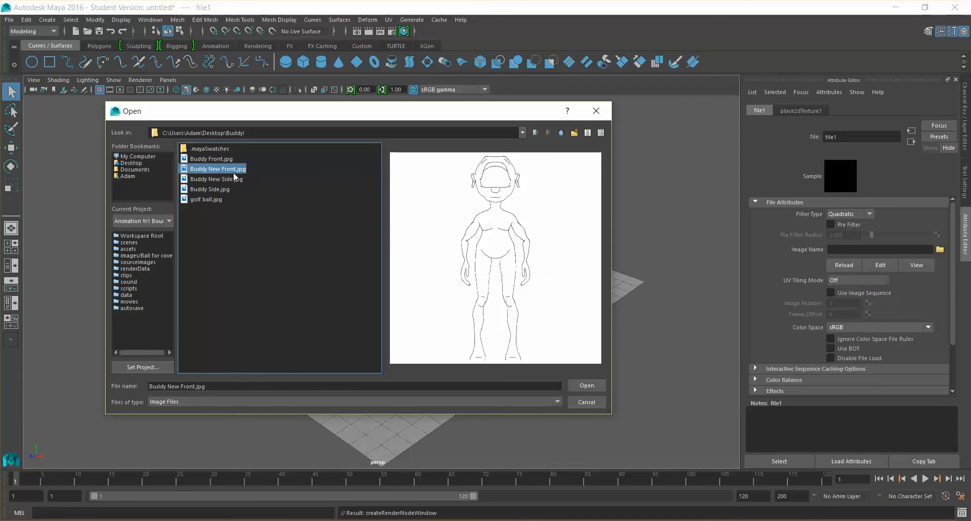
pyautogui.doubleClick(234, 171)
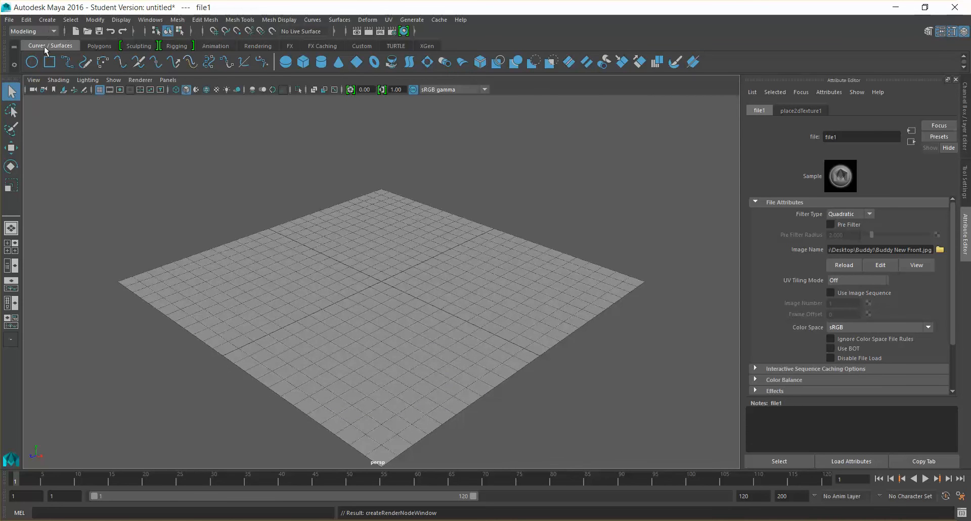
# Step: Enable Hardware Texturing in the perspective view and select the plane
pyautogui.click(58, 80)
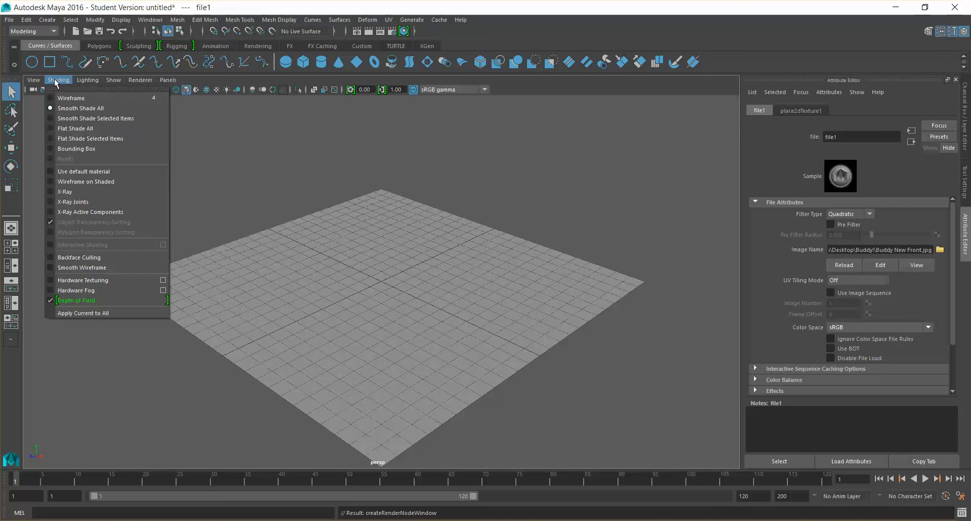
pyautogui.click(51, 281)
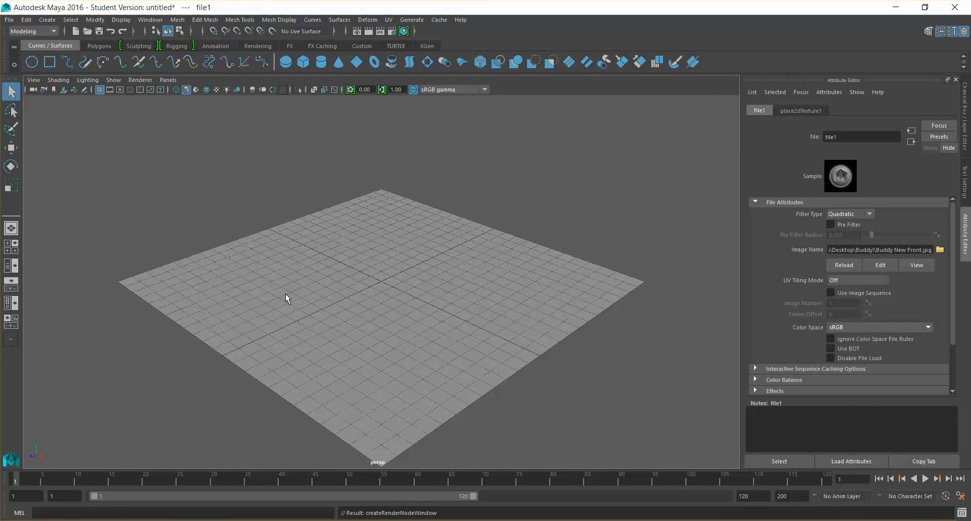
pyautogui.click(384, 330)
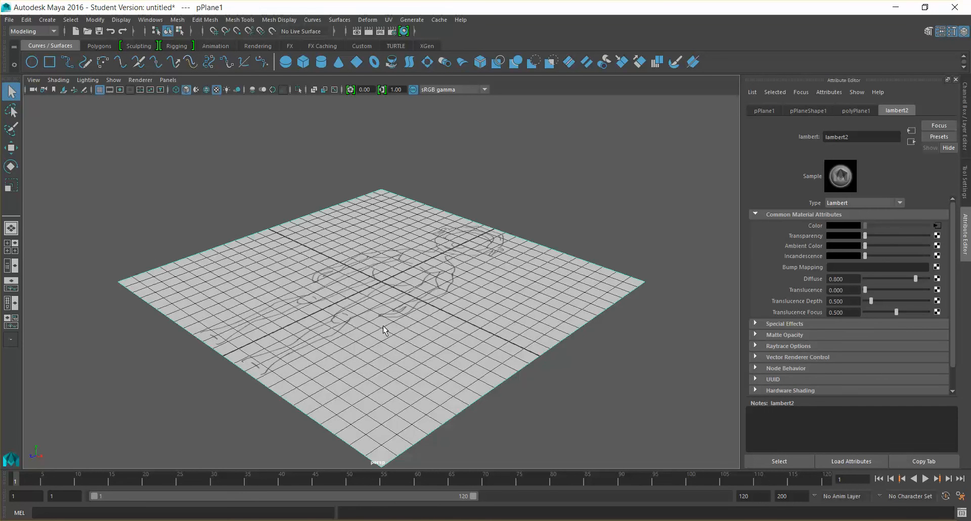
# Step: Rotate the plane upright about X and set its Rotate X to exactly 90
pyautogui.press('e')
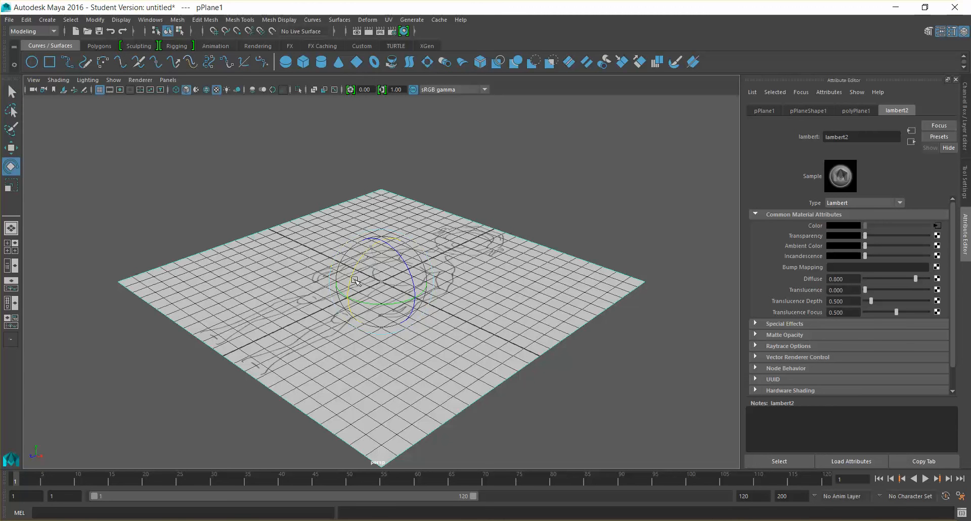
pyautogui.moveTo(356, 281); pyautogui.dragTo(350, 305)
pyautogui.click(963, 101)
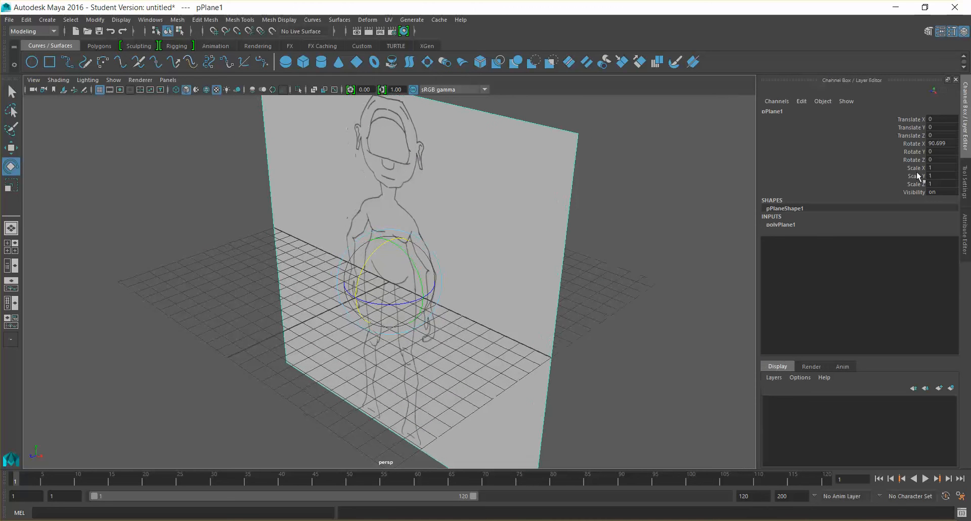
pyautogui.doubleClick(944, 144)
pyautogui.write('90')
pyautogui.press('Return')
pyautogui.scroll(-1, 465, 216)
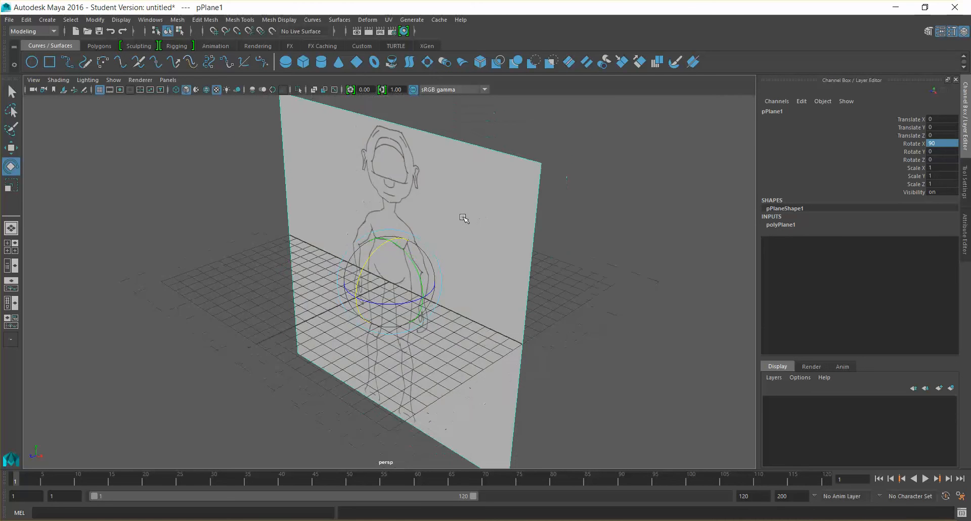
pyautogui.click(461, 259)
pyautogui.hotkey('ctrl', 'z')
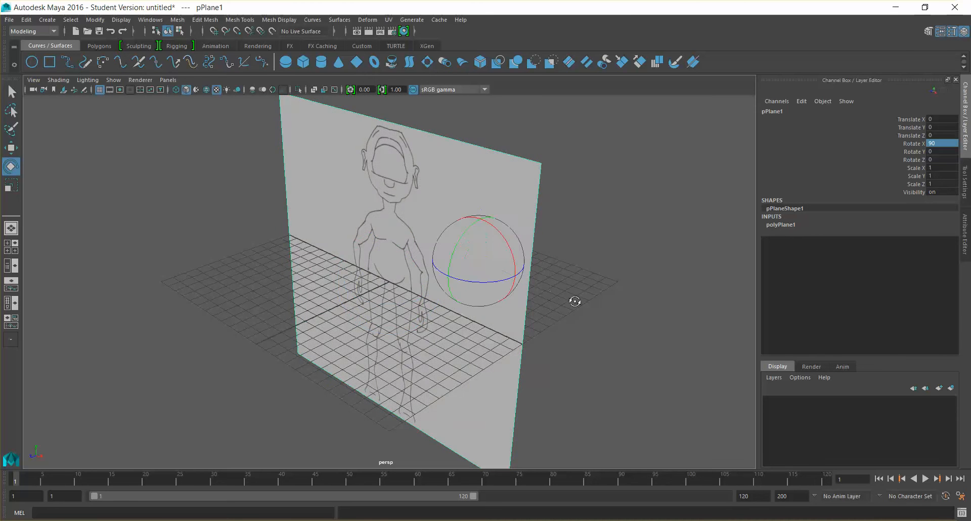
pyautogui.keyDown('alt'); pyautogui.moveTo(574, 302); pyautogui.dragTo(614, 301); pyautogui.keyUp('alt')
pyautogui.hotkey('ctrl', 'z')
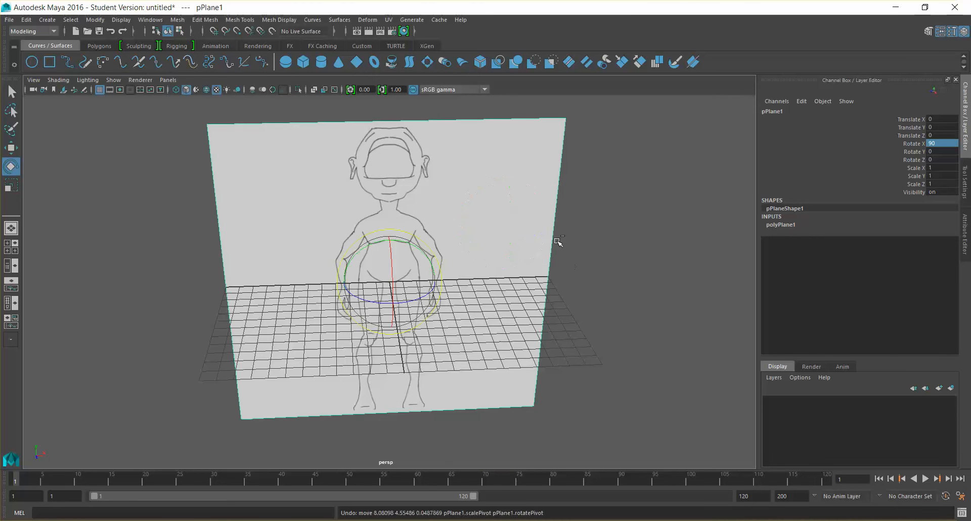
pyautogui.keyDown('alt'); pyautogui.moveTo(562, 243); pyautogui.dragTo(551, 278); pyautogui.keyUp('alt')
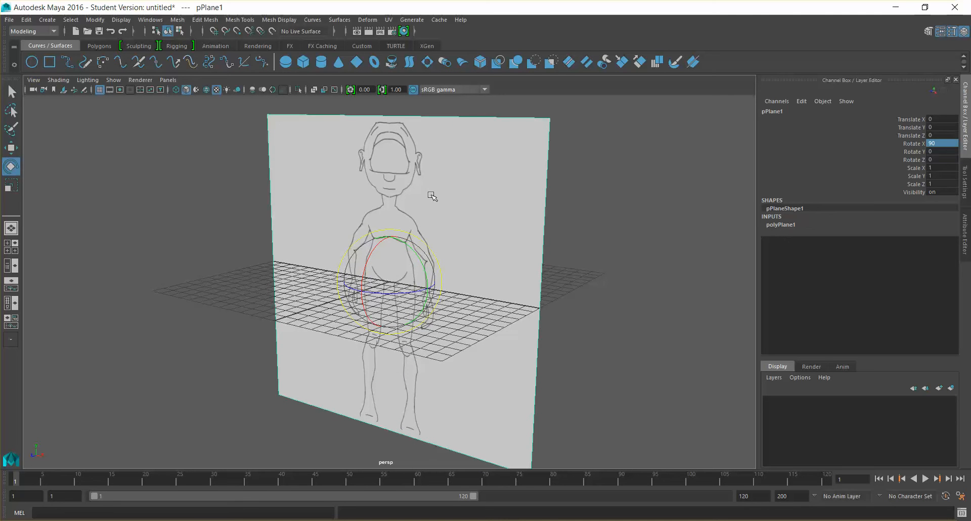
# Step: Raise the front-view plane onto the grid by setting its Translate Y to 12
pyautogui.click(952, 128)
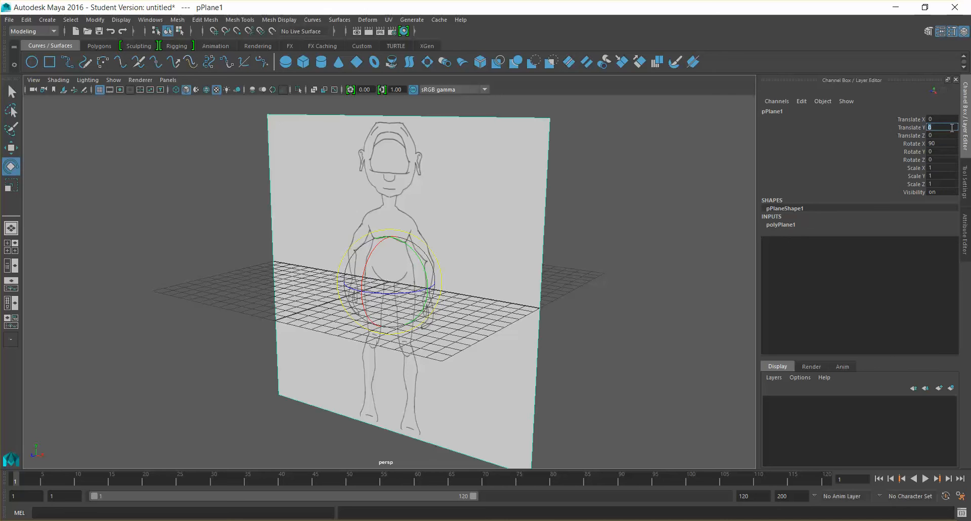
pyautogui.write('12')
pyautogui.press('Return')
pyautogui.keyDown('alt'); pyautogui.moveTo(584, 214); pyautogui.dragTo(599, 331, button='middle'); pyautogui.keyUp('alt')
pyautogui.scroll(-3, 599, 332)
pyautogui.keyDown('alt'); pyautogui.moveTo(576, 346); pyautogui.dragTo(563, 342); pyautogui.keyUp('alt')
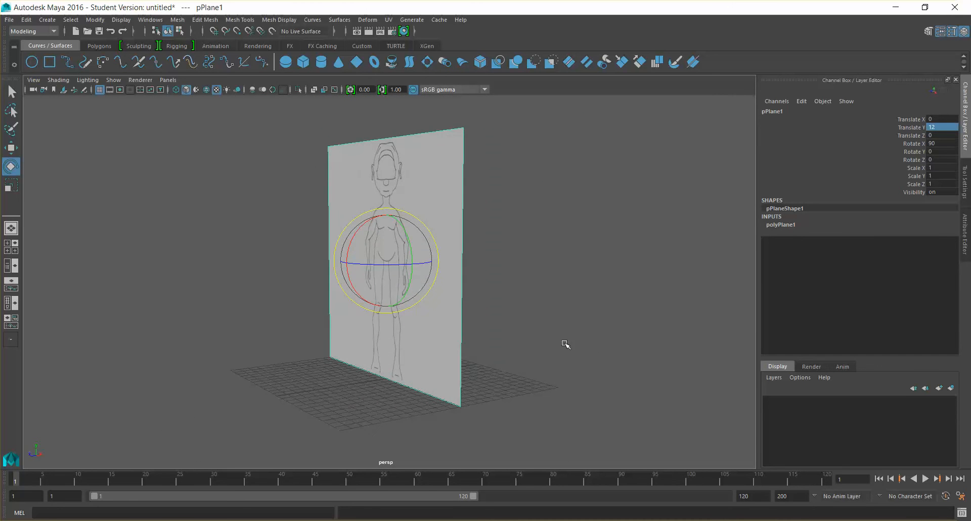
# Step: Move the front-view plane to the back edge of the grid with Translate Z at -12
pyautogui.press('w')
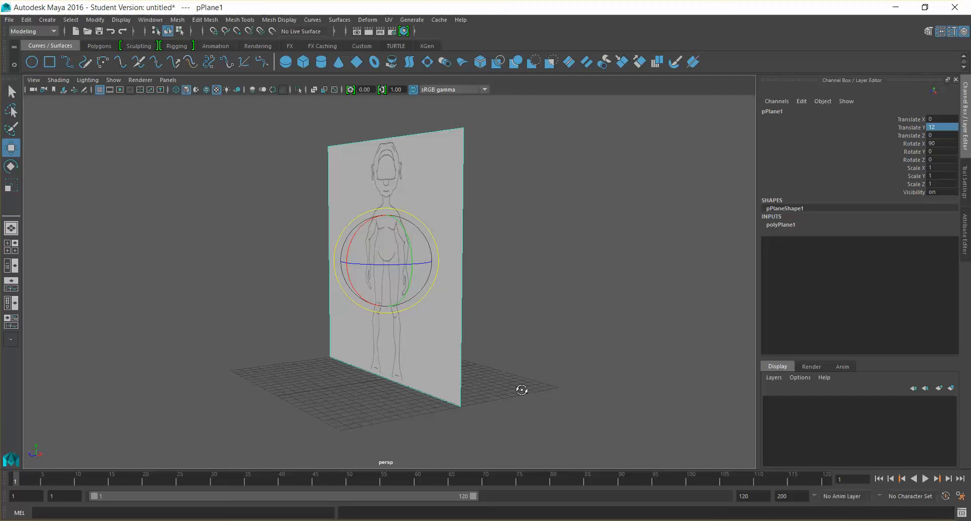
pyautogui.keyDown('alt'); pyautogui.moveTo(520, 390); pyautogui.dragTo(472, 434); pyautogui.keyUp('alt')
pyautogui.keyDown('alt'); pyautogui.moveTo(548, 419); pyautogui.dragTo(581, 406); pyautogui.keyUp('alt')
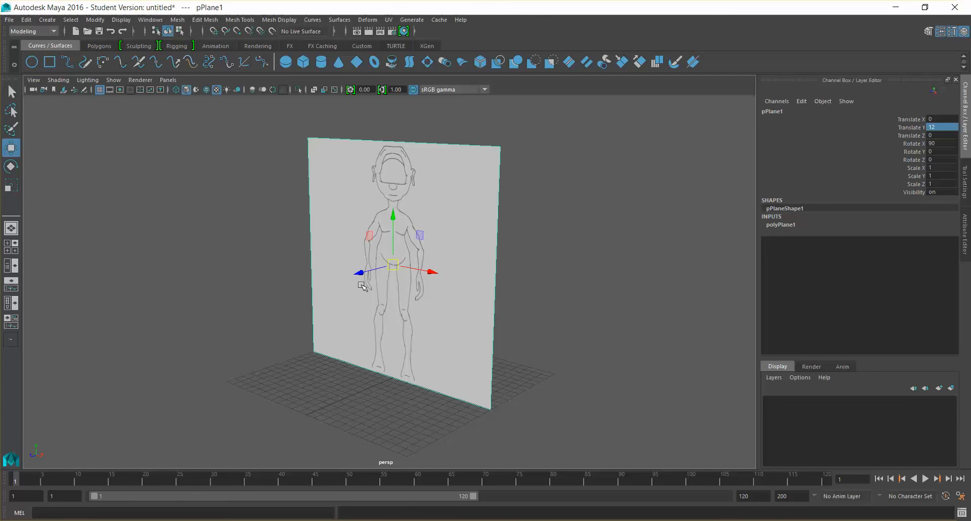
pyautogui.press('Return')
pyautogui.click(933, 136)
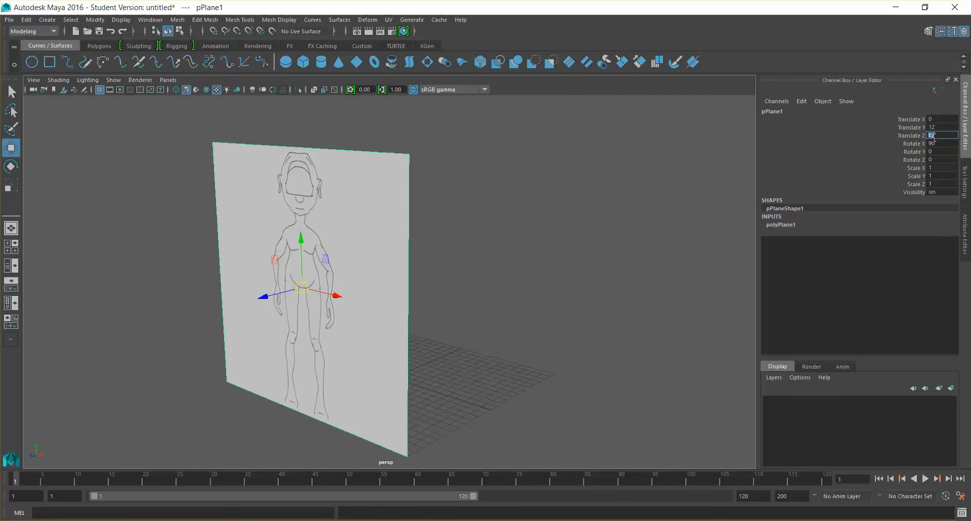
pyautogui.write('-12')
pyautogui.press('Return')
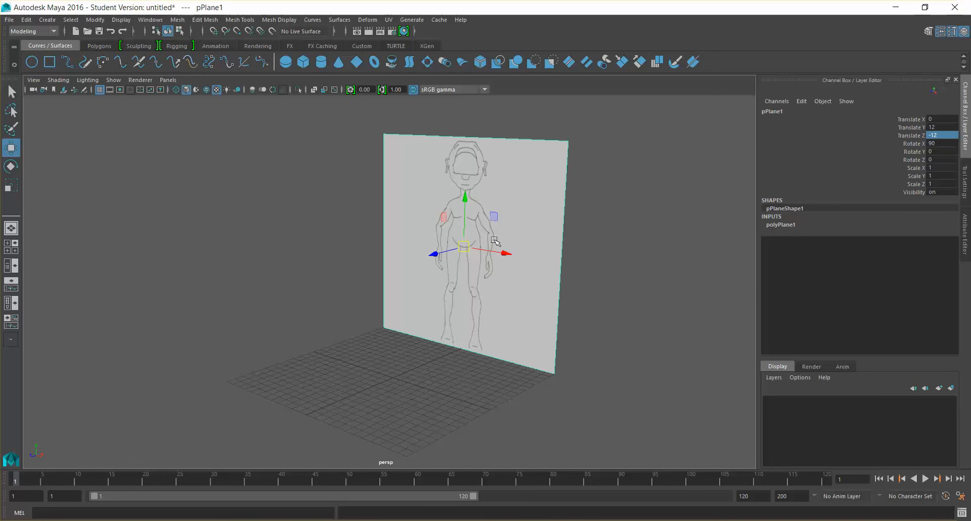
# Step: Duplicate the front-view plane forward along Z and set the copy's Rotate Y to 90
pyautogui.moveTo(545, 285)
pyautogui.keyDown('alt'); pyautogui.mouseDown()
pyautogui.moveTo(579, 306)
pyautogui.moveTo(462, 287)
pyautogui.moveTo(544, 289)
pyautogui.mouseUp(); pyautogui.keyUp('alt')
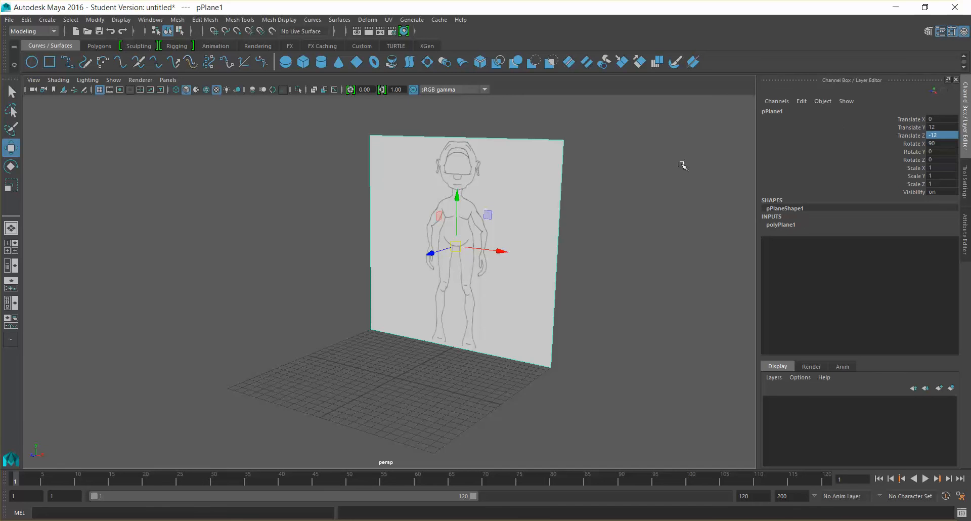
pyautogui.keyDown('shift'); pyautogui.moveTo(436, 252); pyautogui.dragTo(396, 290); pyautogui.keyUp('shift')
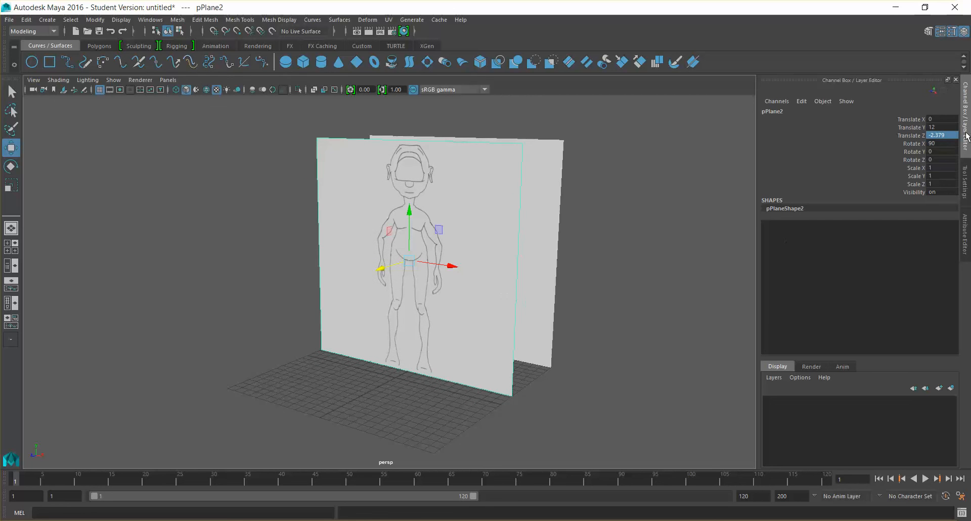
pyautogui.click(913, 152)
pyautogui.moveTo(670, 178); pyautogui.dragTo(510, 194, button='middle')
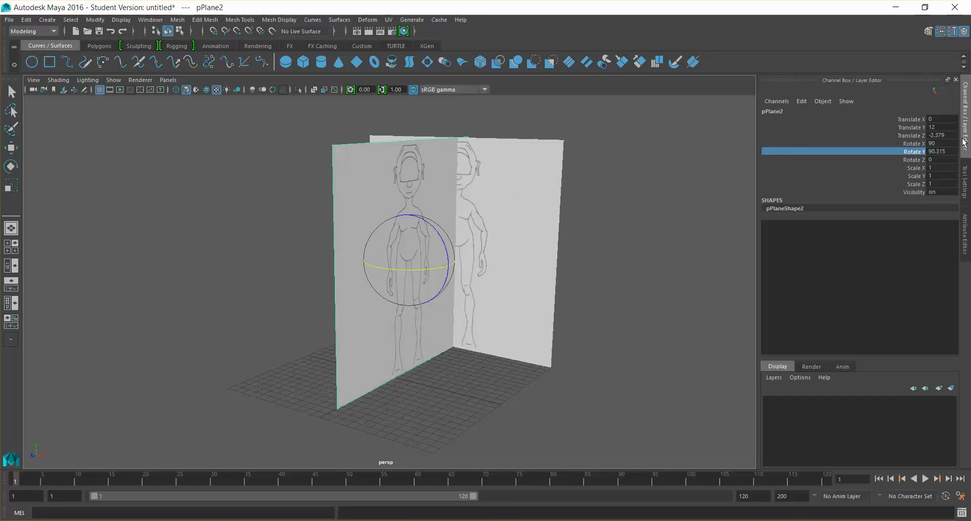
pyautogui.doubleClick(944, 152)
pyautogui.write('90')
pyautogui.press('Return')
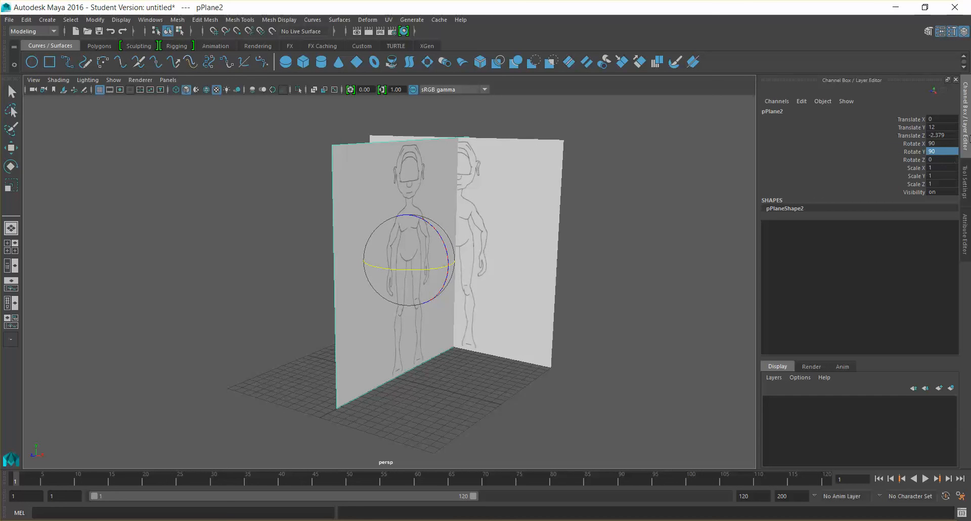
# Step: Centre the duplicated plane along Z by setting its Translate Z to 0
pyautogui.doubleClick(942, 135)
pyautogui.write('0')
pyautogui.press('Return')
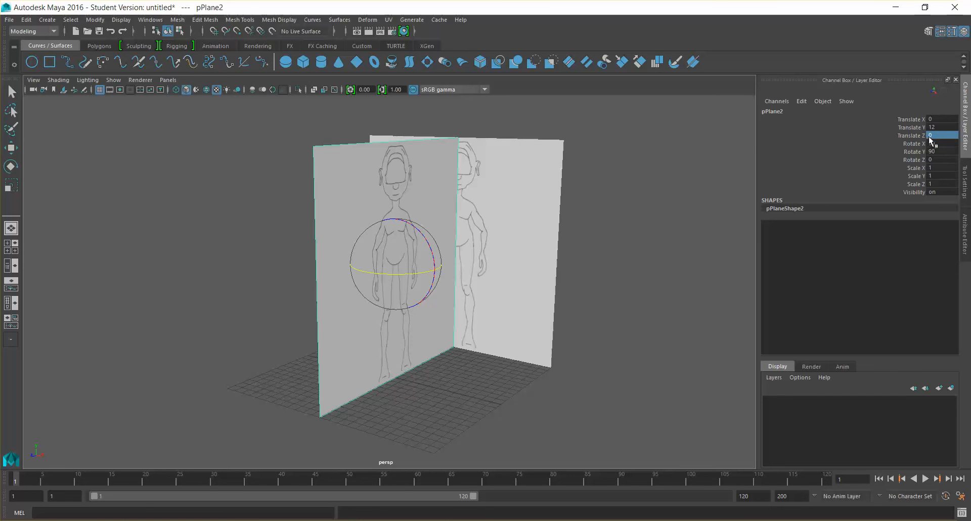
# Step: Move the duplicated plane to the side edge of the grid by setting its Translate X to -12
pyautogui.click(910, 119)
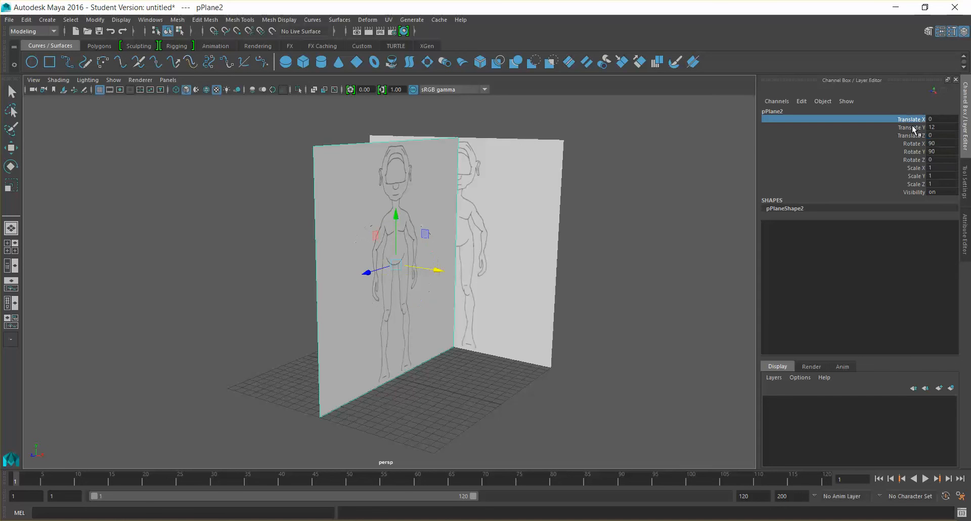
pyautogui.doubleClick(939, 119)
pyautogui.write('12')
pyautogui.press('Return')
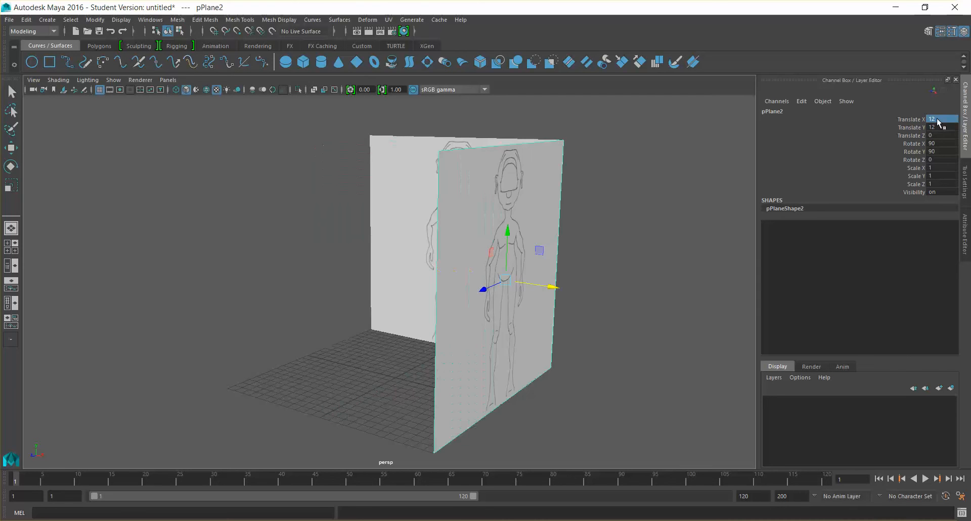
pyautogui.write('-12')
pyautogui.press('Return')
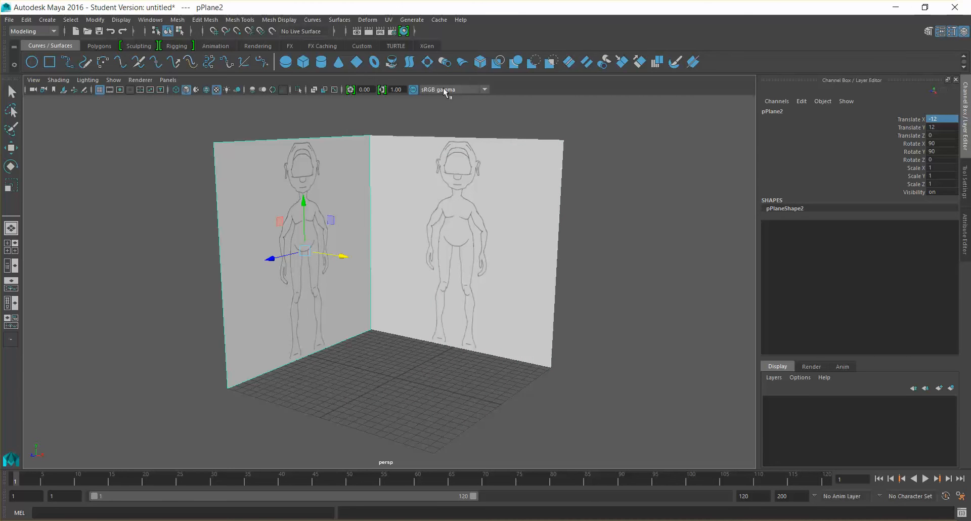
# Step: Freeze the transformations of both reference planes together and clear the selection
pyautogui.click(431, 209)
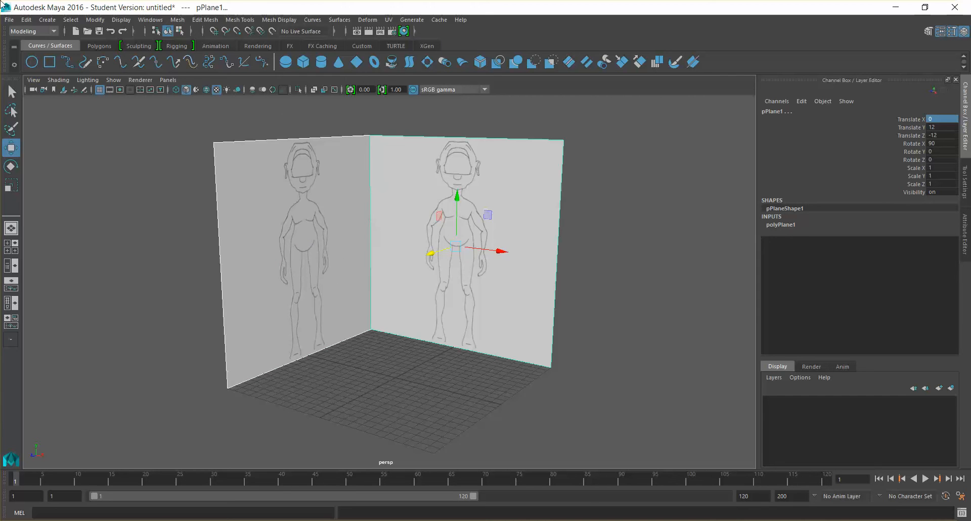
pyautogui.click(94, 21)
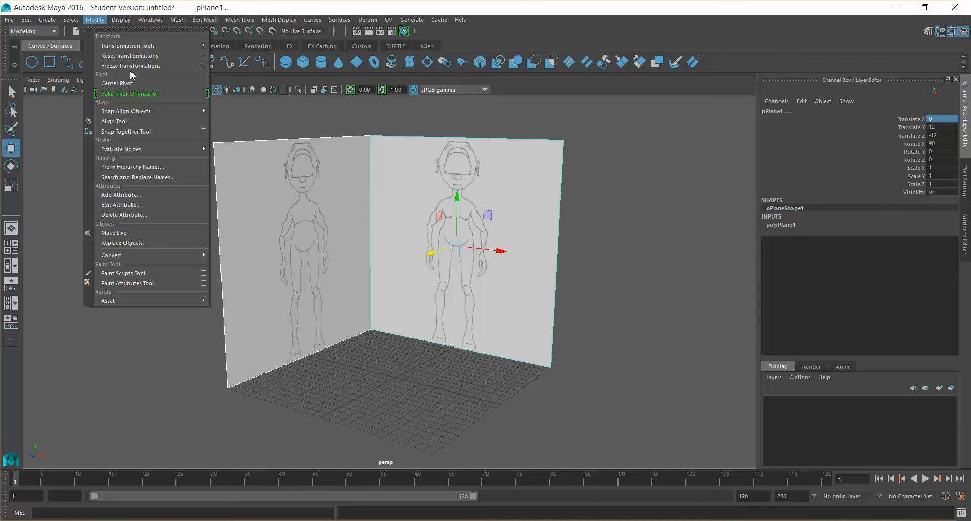
pyautogui.click(130, 65)
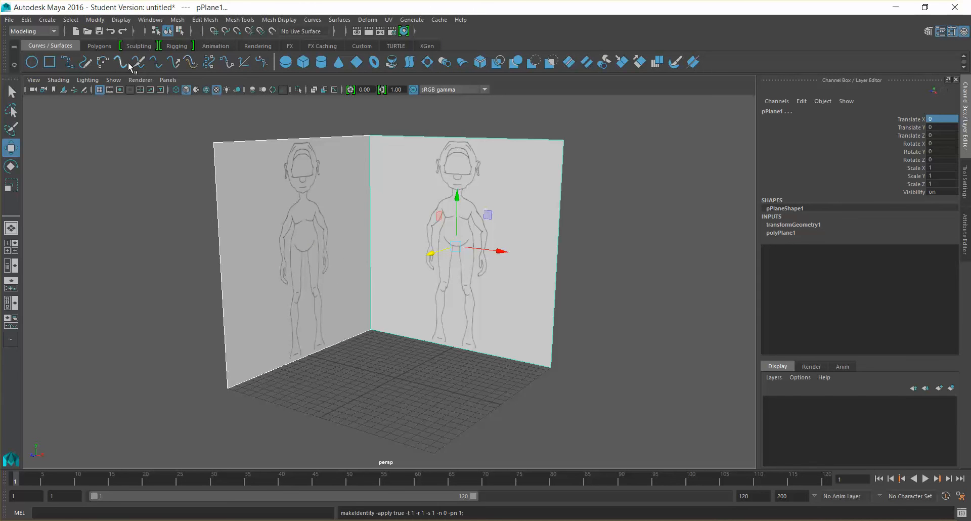
pyautogui.click(607, 369)
pyautogui.keyDown('alt'); pyautogui.moveTo(465, 356); pyautogui.dragTo(428, 377); pyautogui.keyUp('alt')
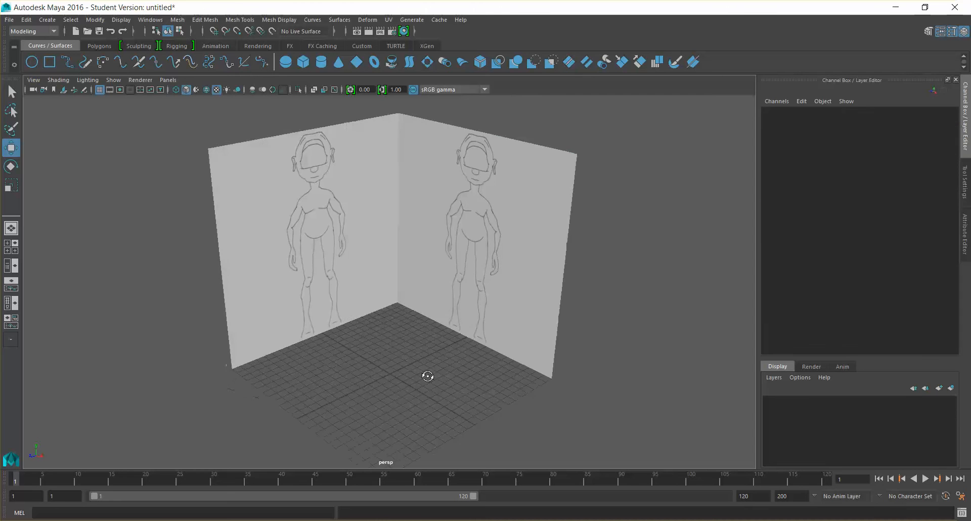
# Step: Rename the front-view plane as Image_Front
pyautogui.click(425, 199)
pyautogui.doubleClick(795, 110)
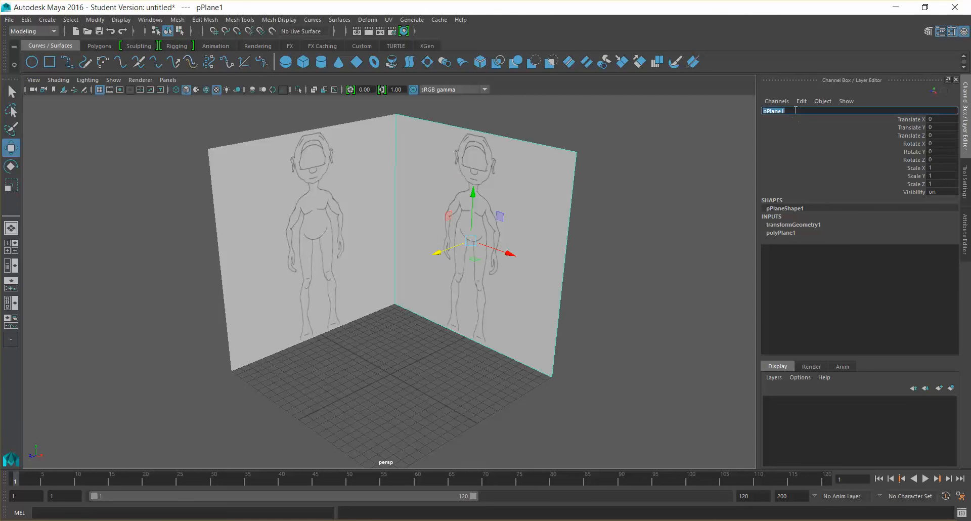
pyautogui.write('Image Front')
pyautogui.press('Return')
# Step: Assign a new Lambert material to the duplicated plane along the side edge of the grid
pyautogui.click(324, 229)
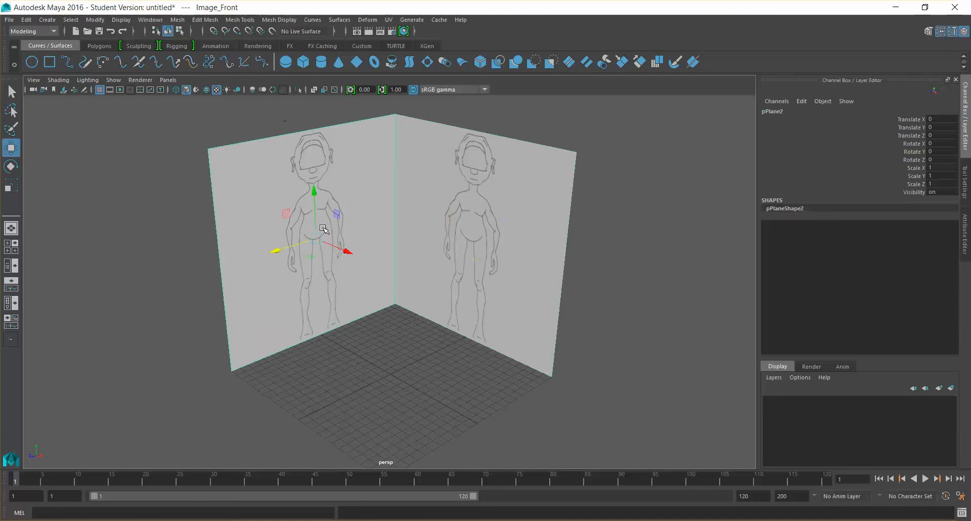
pyautogui.rightClick(293, 181)
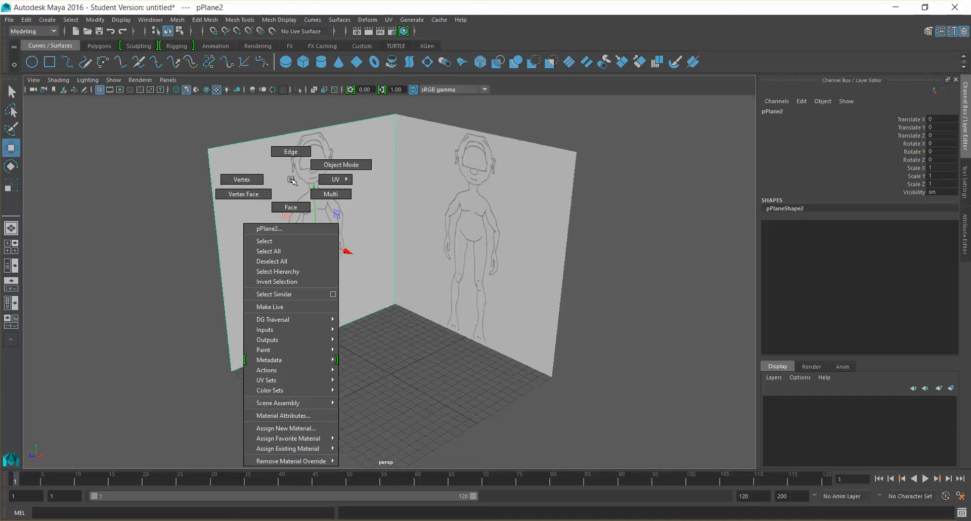
pyautogui.click(306, 428)
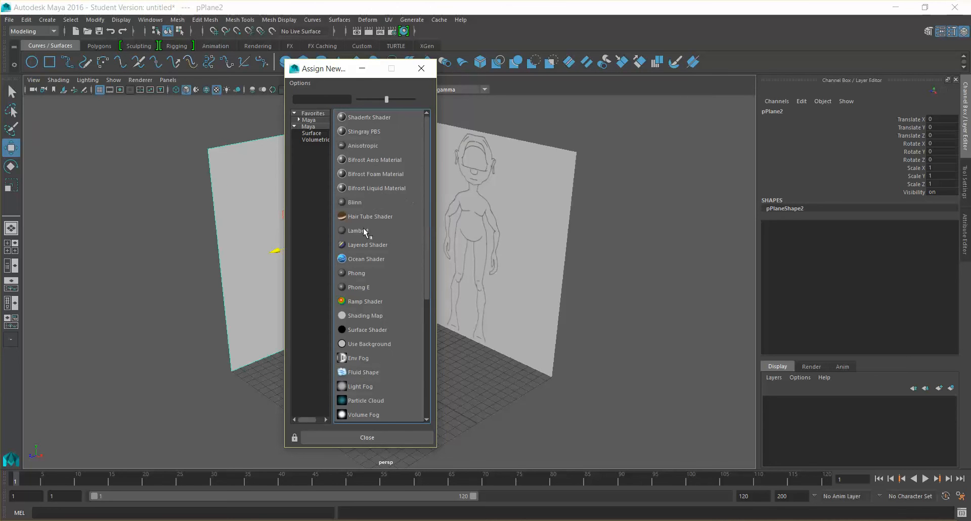
pyautogui.click(363, 229)
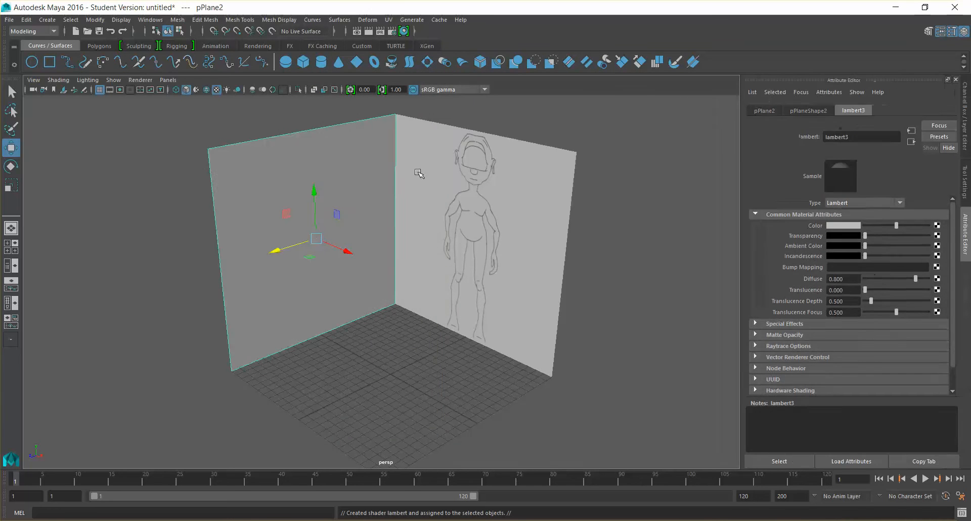
# Step: Map the new Lambert's Color to a File texture that loads Buddy New Side.jpg from the character's desktop folder
pyautogui.click(938, 226)
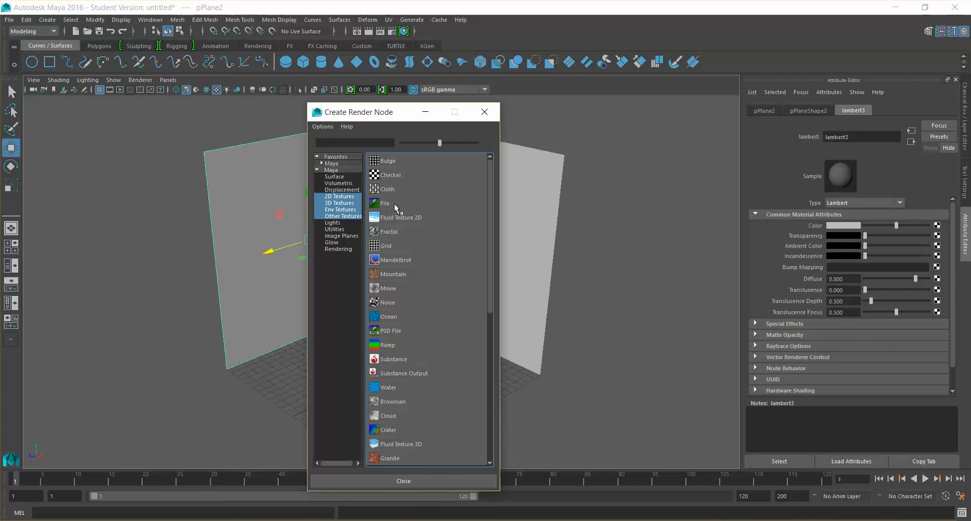
pyautogui.click(392, 204)
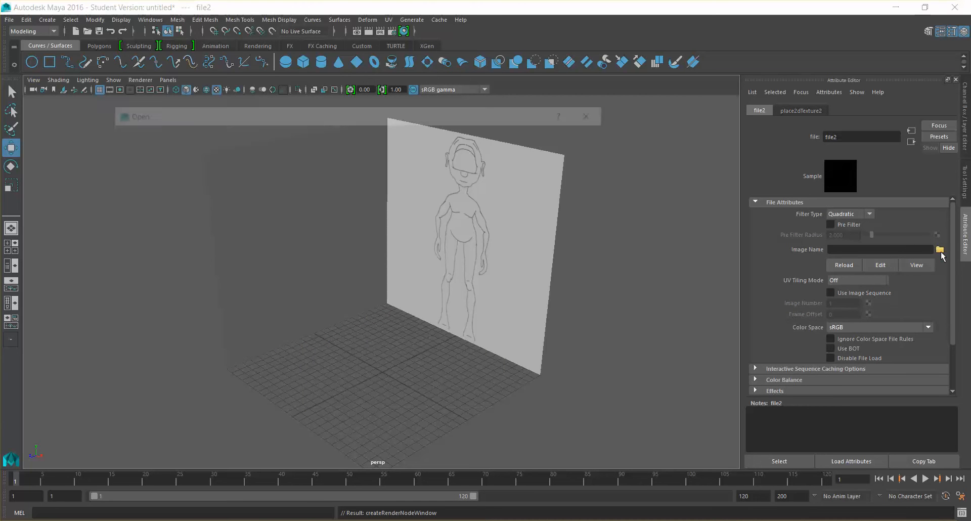
pyautogui.click(941, 250)
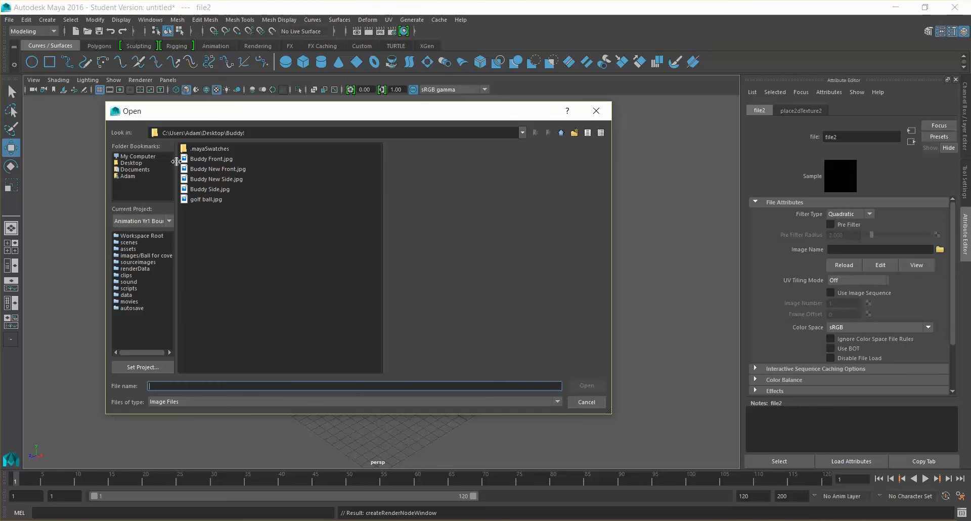
pyautogui.doubleClick(236, 179)
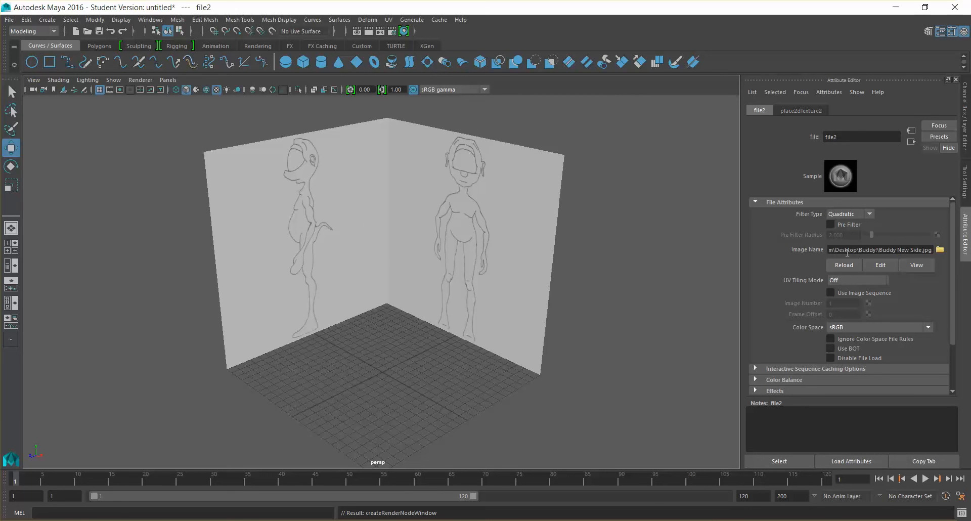
# Step: Examine the image file paths used by the side and front planes' textures and the folder holding the drawings
pyautogui.moveTo(833, 250); pyautogui.dragTo(782, 256)
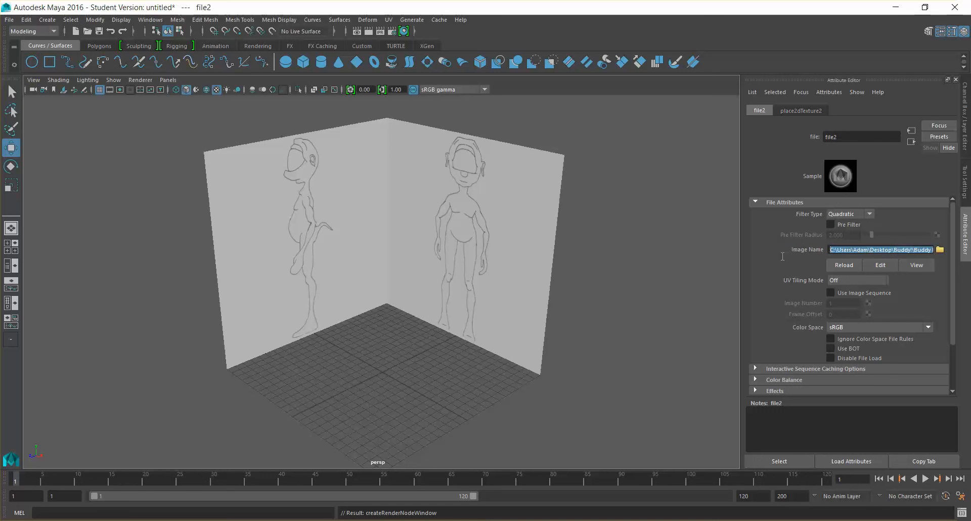
pyautogui.click(844, 250)
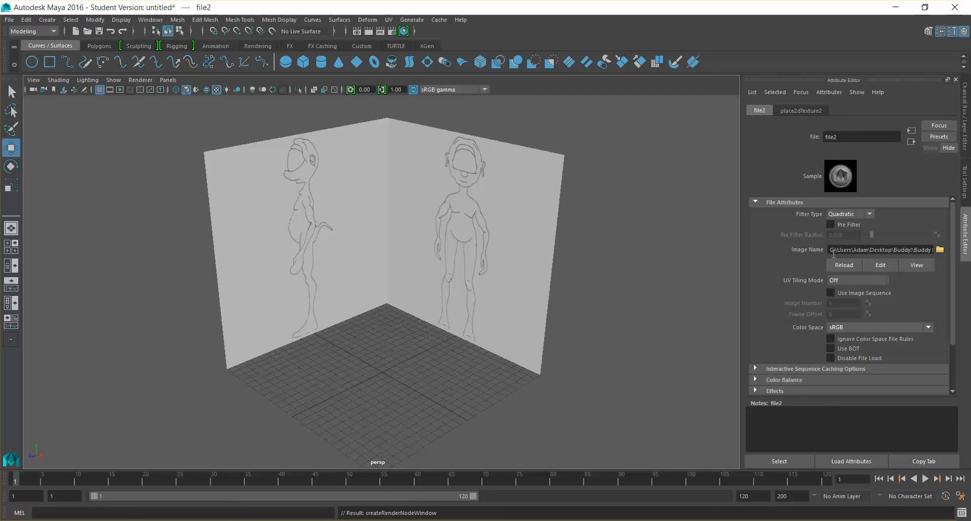
pyautogui.moveTo(829, 249); pyautogui.dragTo(951, 254)
pyautogui.click(403, 345)
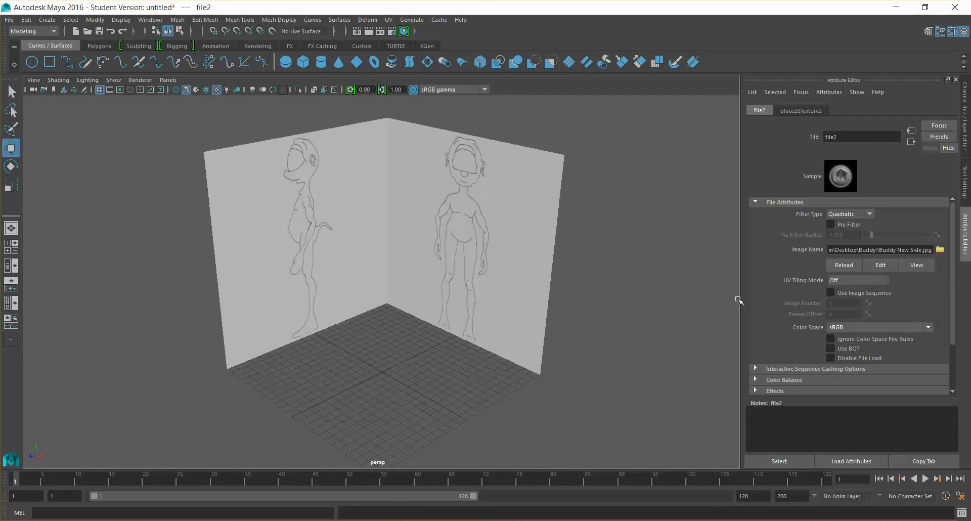
pyautogui.click(965, 115)
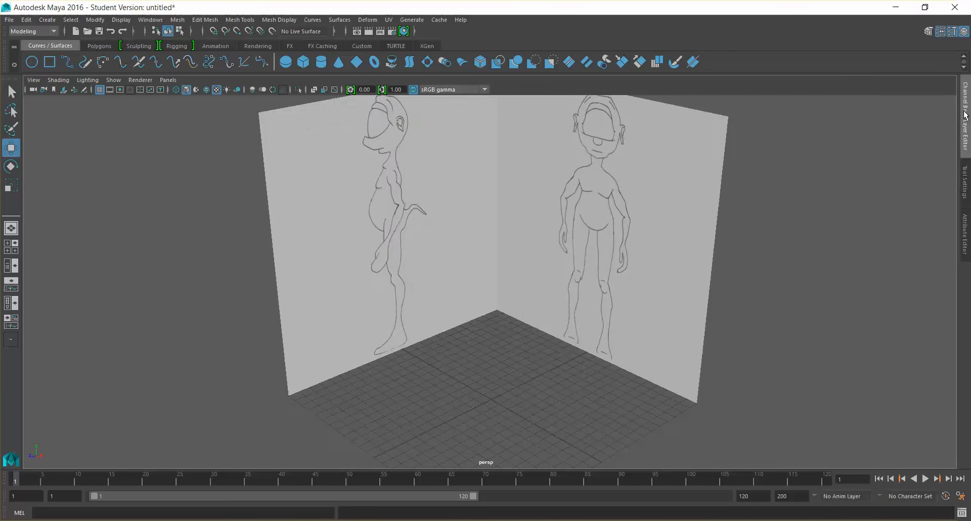
pyautogui.click(966, 141)
pyautogui.click(418, 200)
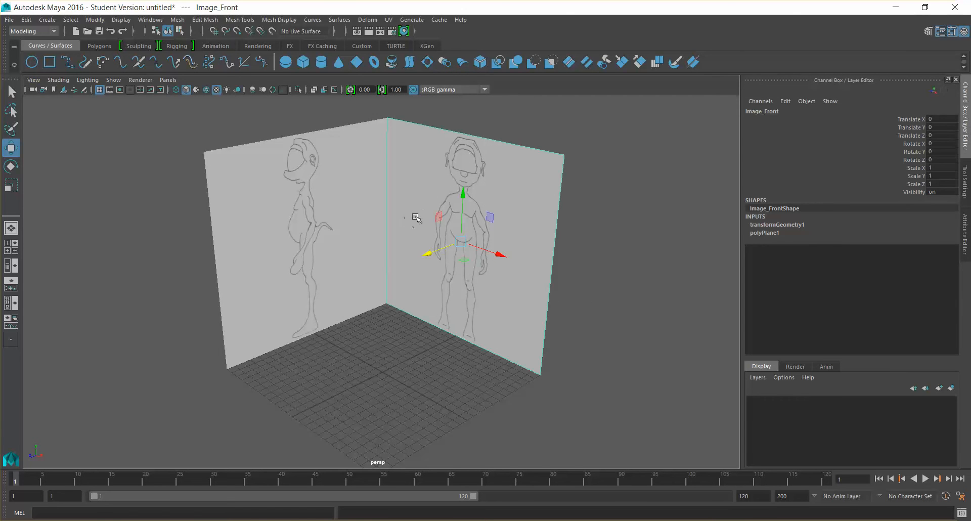
pyautogui.click(967, 234)
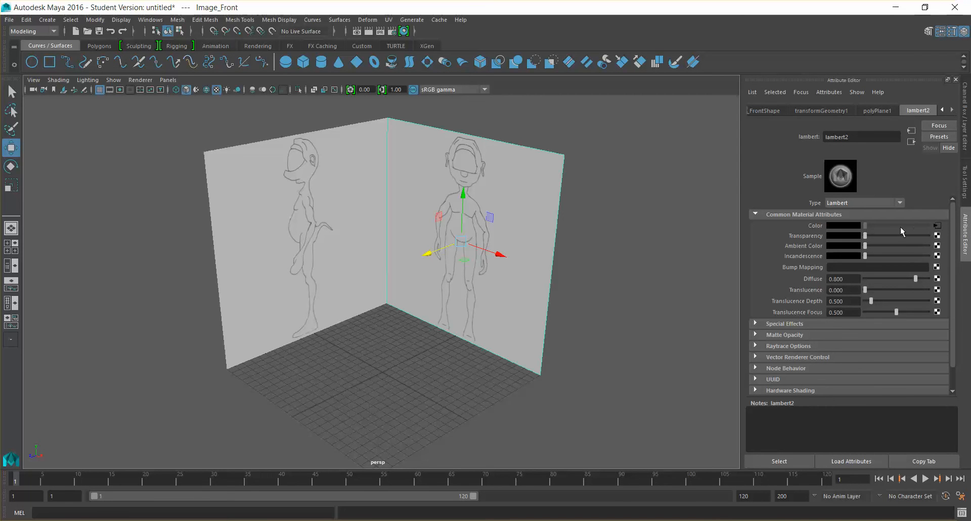
pyautogui.click(937, 226)
pyautogui.moveTo(829, 252); pyautogui.dragTo(921, 248)
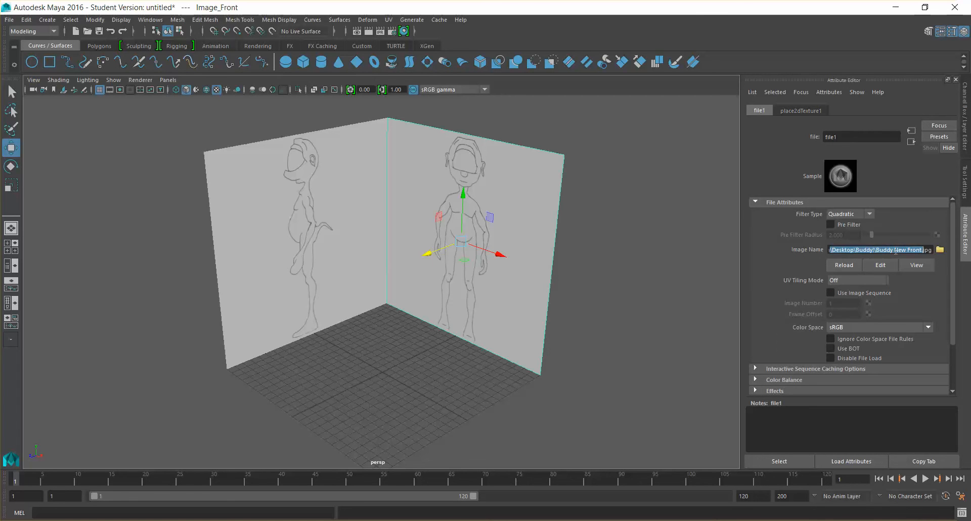
pyautogui.click(940, 249)
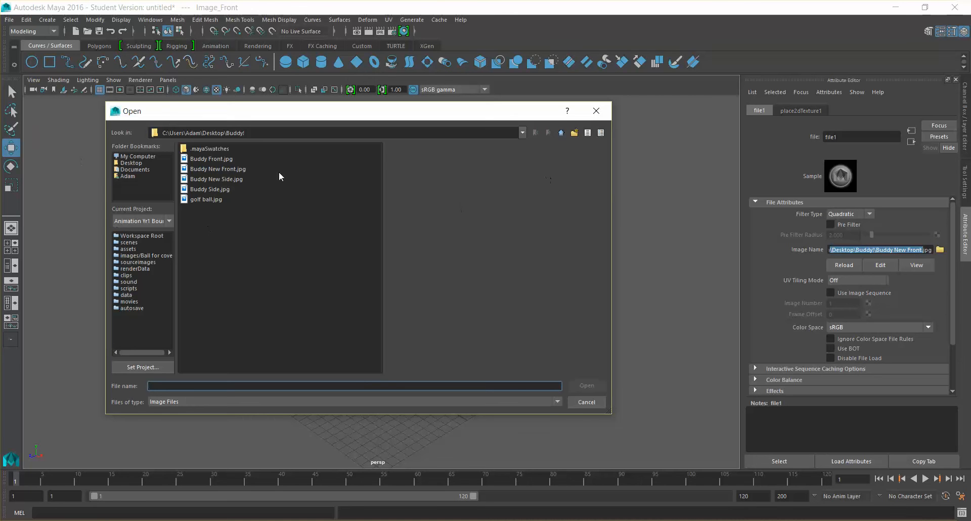
pyautogui.click(587, 402)
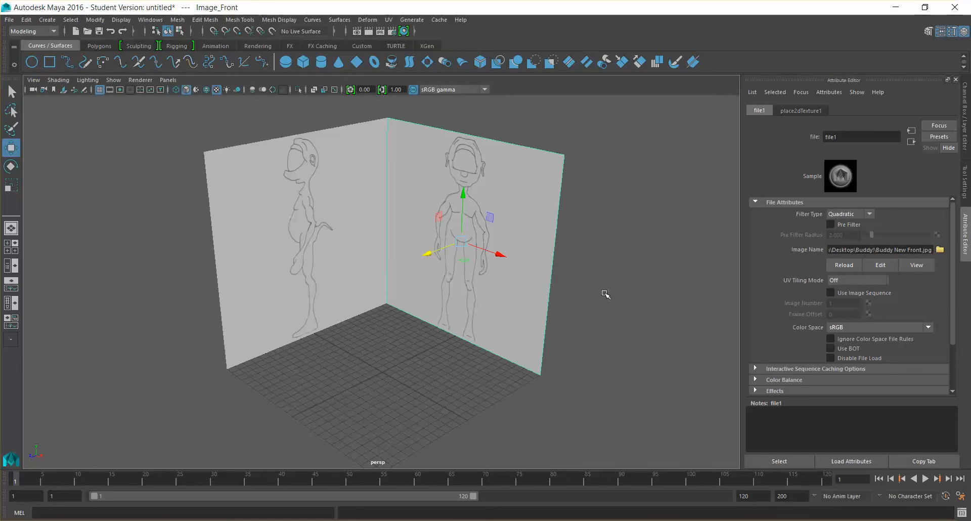
# Step: Rename the side-view plane as Image_Side
pyautogui.click(610, 325)
pyautogui.keyDown('alt'); pyautogui.moveTo(393, 308); pyautogui.dragTo(428, 296, button='middle'); pyautogui.keyUp('alt')
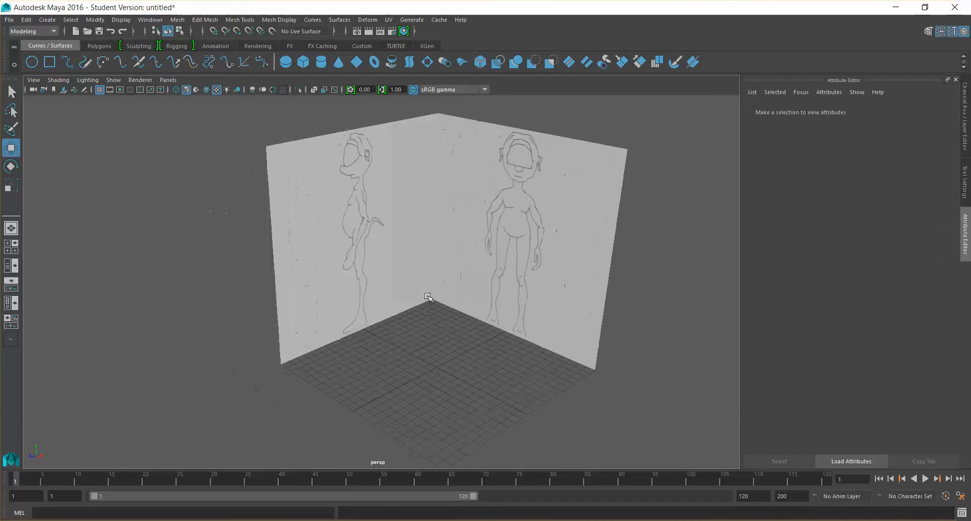
pyautogui.click(350, 258)
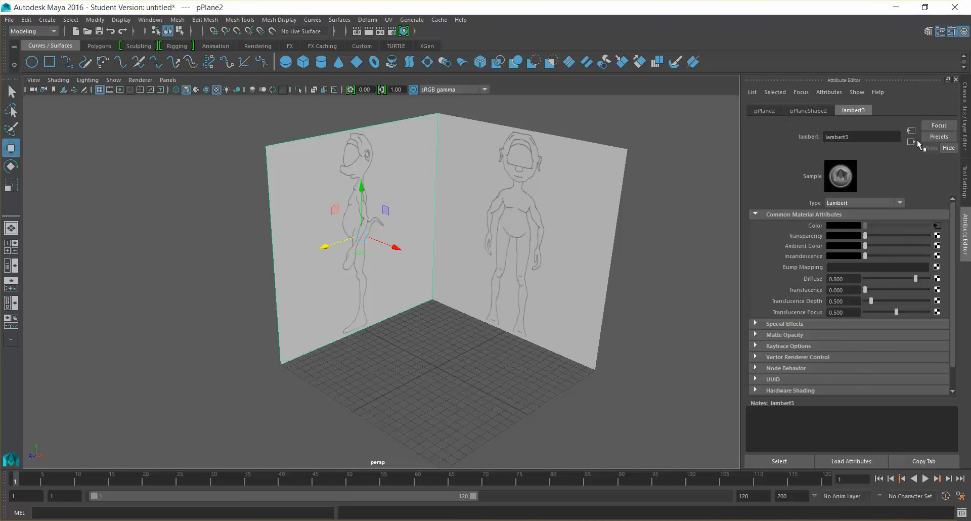
pyautogui.click(966, 119)
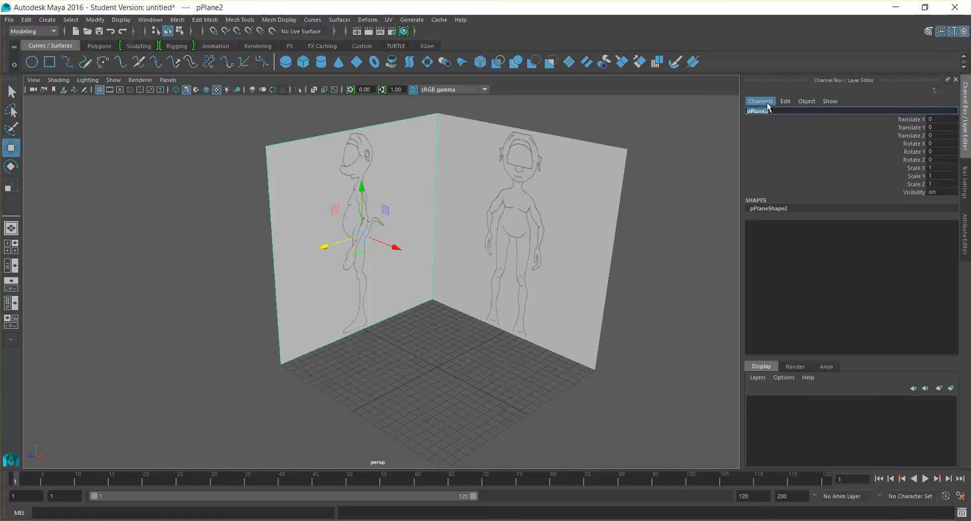
pyautogui.write('image_Side')
pyautogui.press('Return')
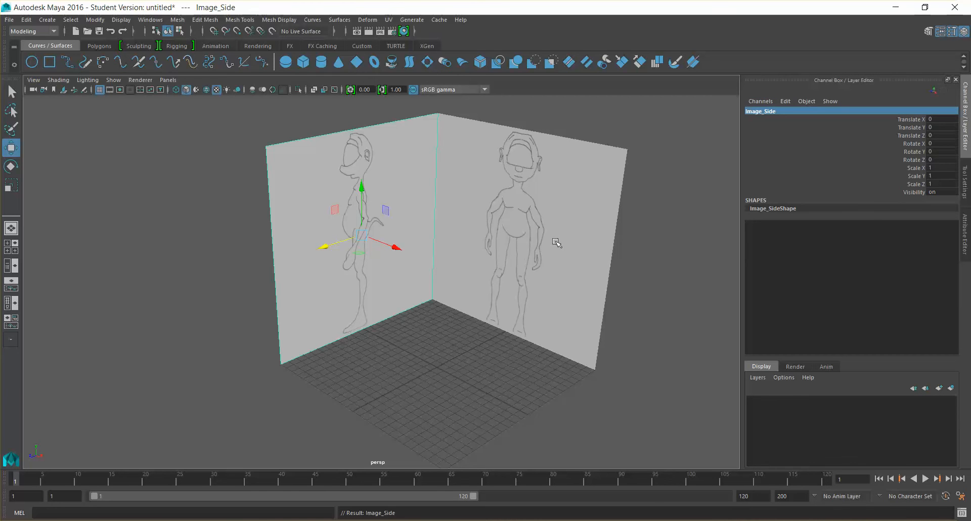
pyautogui.click(491, 364)
pyautogui.moveTo(492, 363)
pyautogui.keyDown('alt'); pyautogui.mouseDown()
pyautogui.moveTo(481, 351)
pyautogui.moveTo(494, 352)
pyautogui.mouseUp(); pyautogui.keyUp('alt')
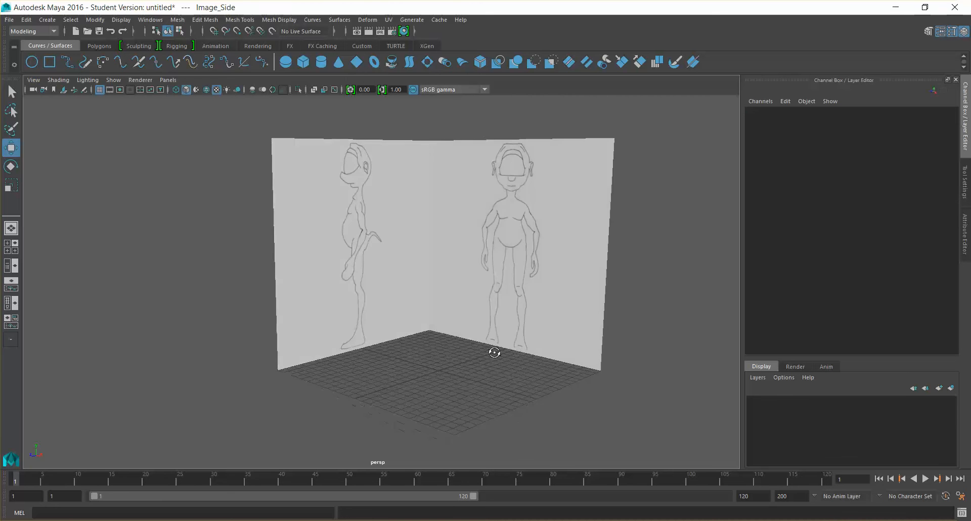
pyautogui.keyDown('alt'); pyautogui.moveTo(496, 352); pyautogui.dragTo(460, 358, button='middle'); pyautogui.keyUp('alt')
pyautogui.keyDown('alt'); pyautogui.moveTo(447, 373); pyautogui.dragTo(429, 324); pyautogui.keyUp('alt')
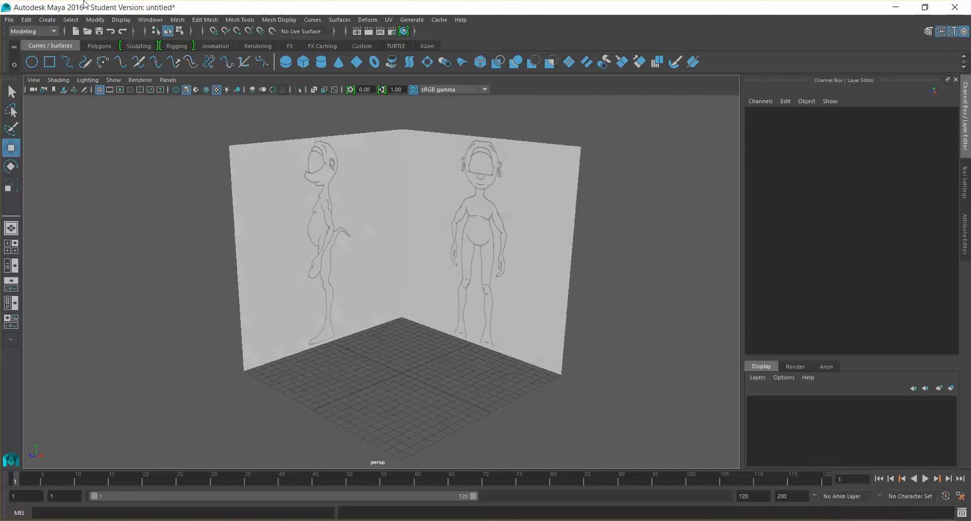
# Step: Save the scene in the project's scenes folder as 01_Buddy Model_Torso
pyautogui.click(96, 30)
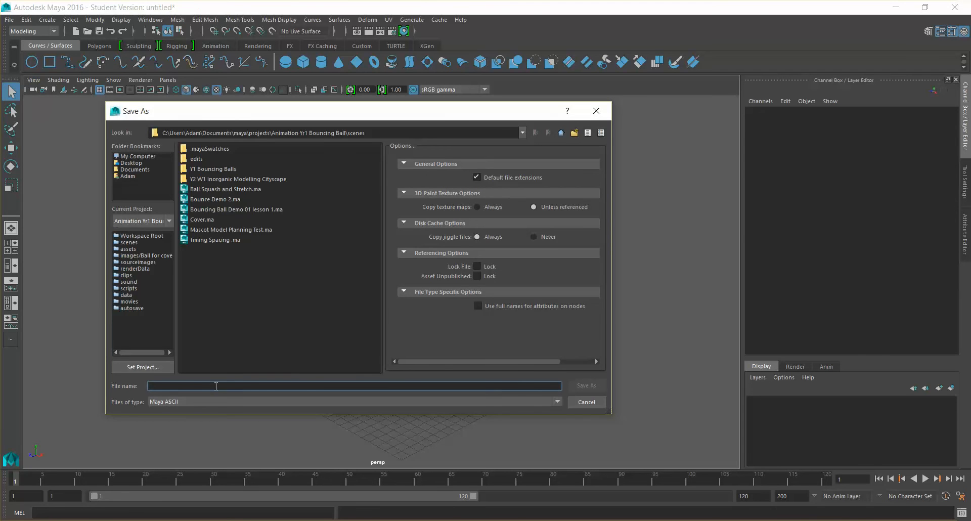
pyautogui.write('01_Buddy Model_')
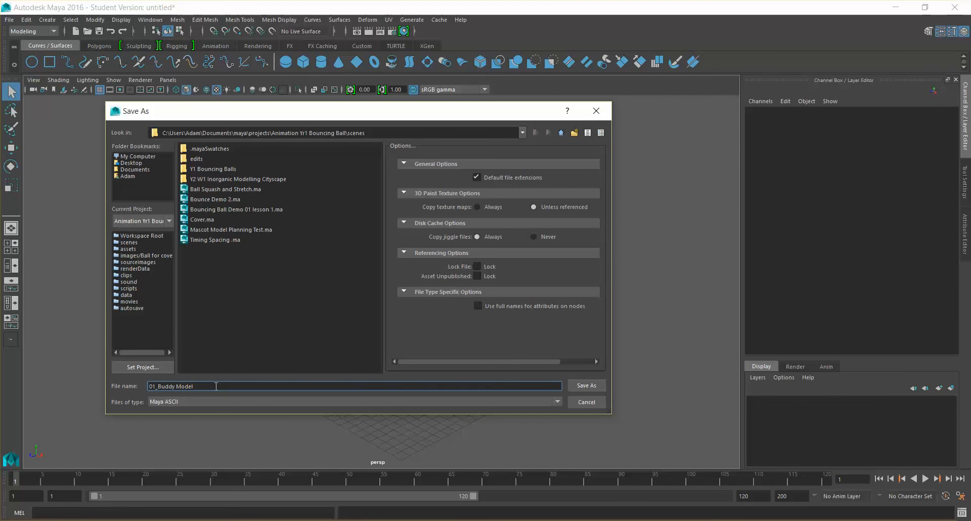
pyautogui.write('Torso')
pyautogui.press('Return')
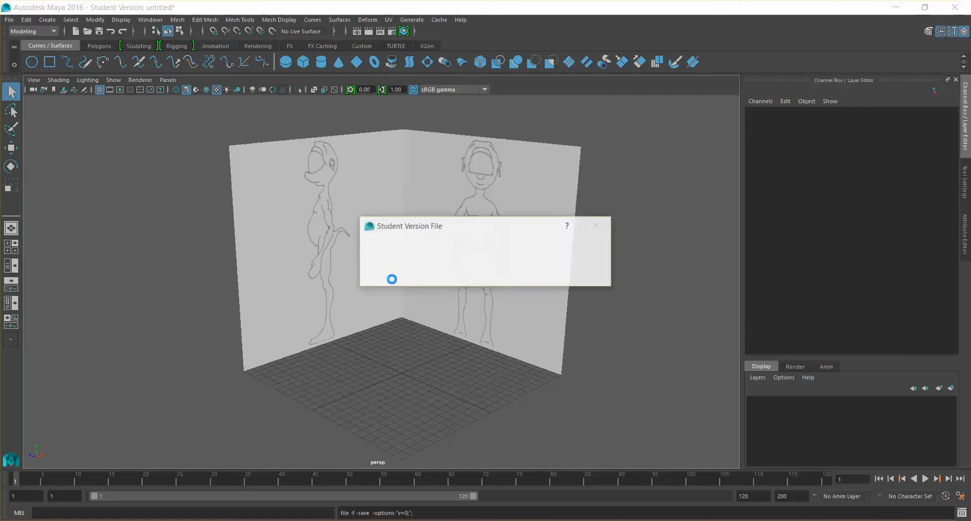
pyautogui.click(455, 274)
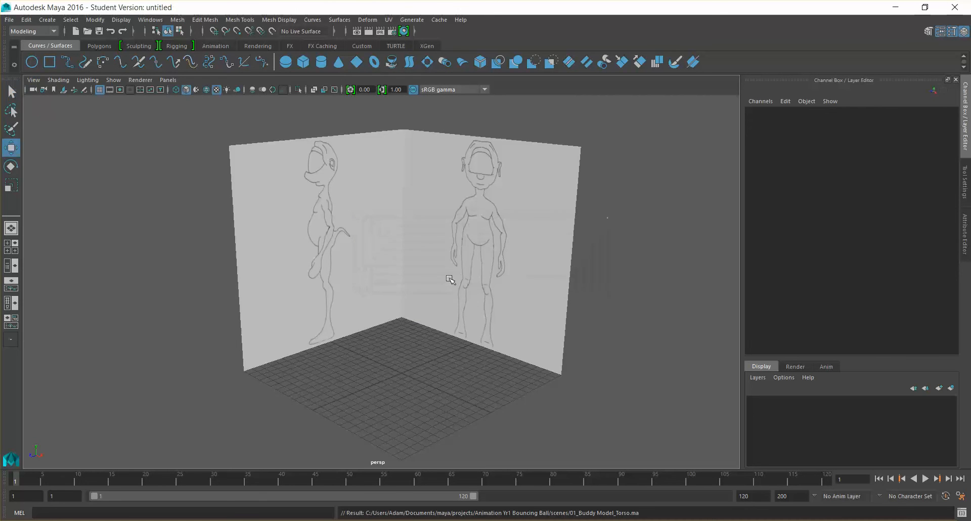